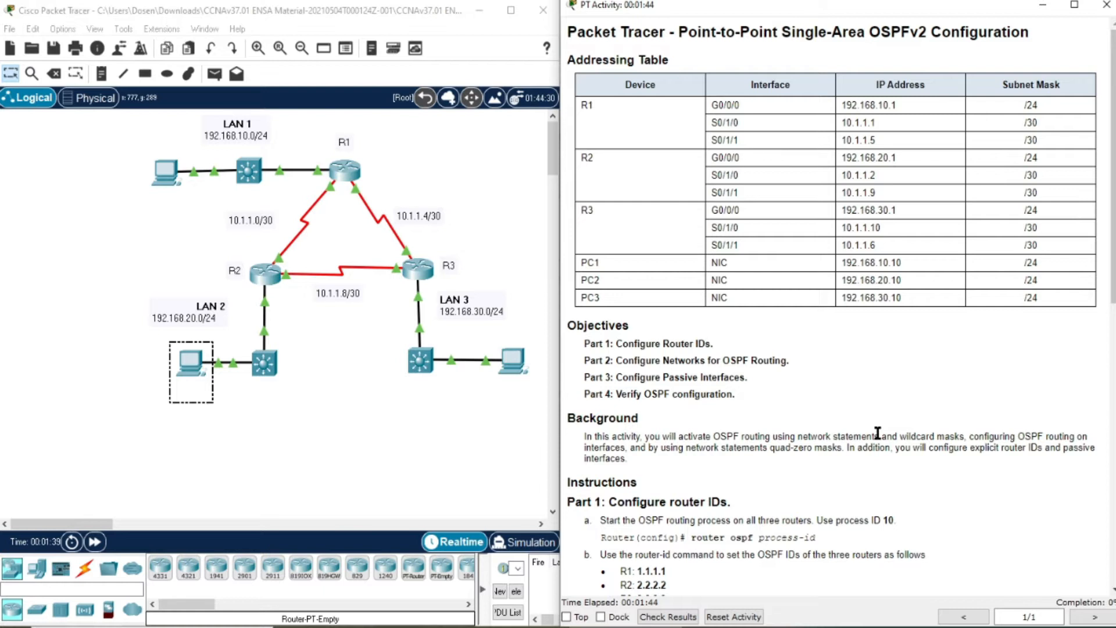
# - Open the command line of router R1 and enter global configuration mode
pyautogui.scroll(-3, 878, 434)
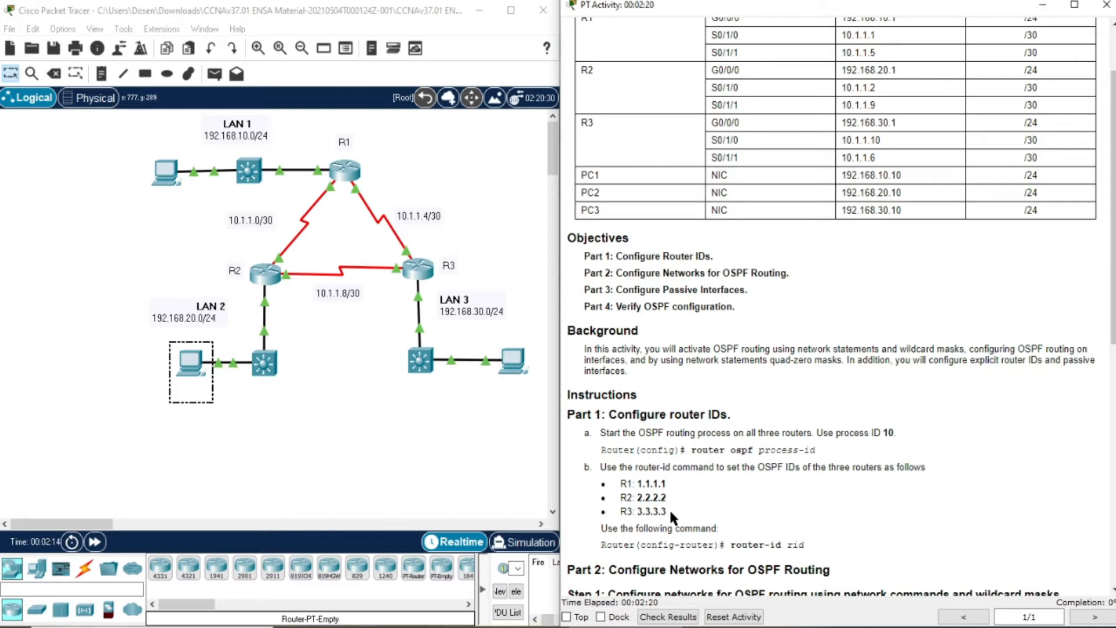
pyautogui.click(345, 171)
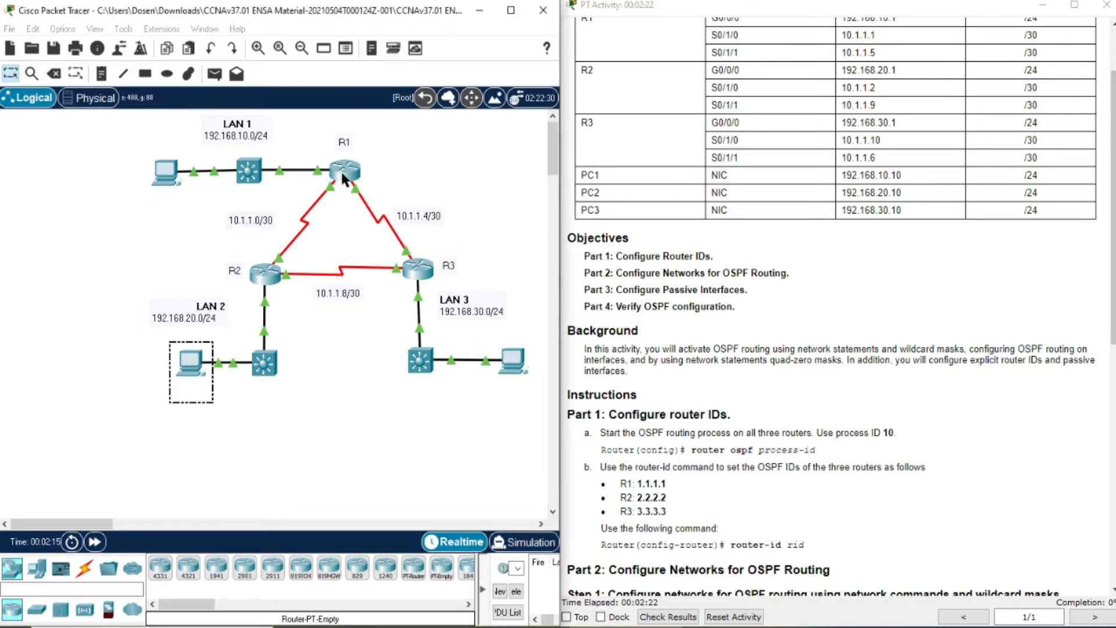
pyautogui.moveTo(472, 75); pyautogui.dragTo(223, 38)
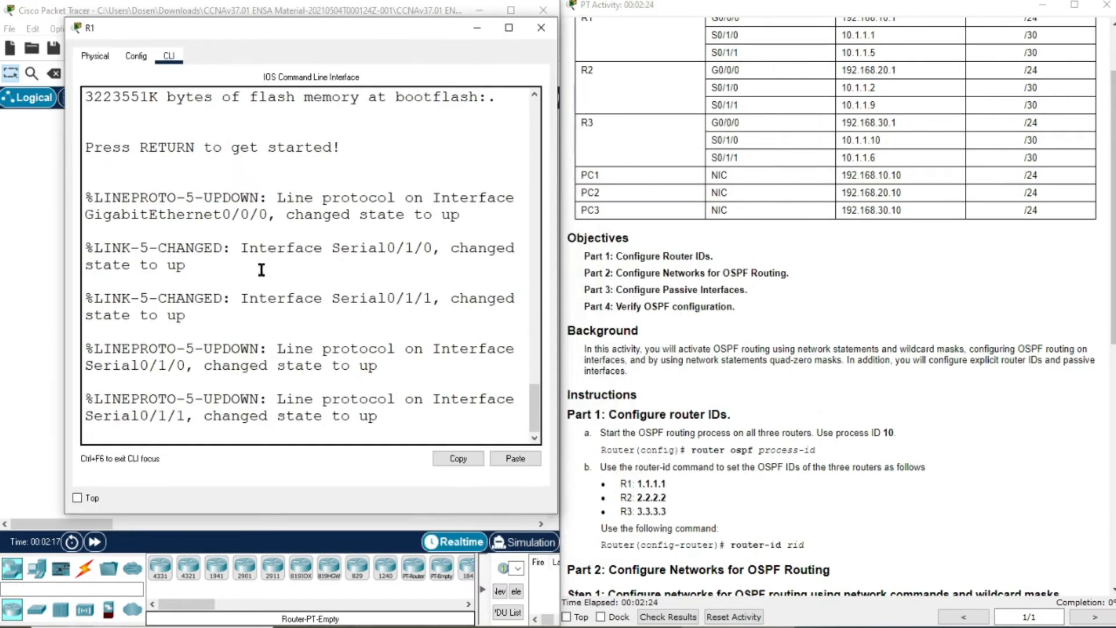
pyautogui.press('Return')
pyautogui.press('Return')
pyautogui.write('en')
pyautogui.press('Return')
pyautogui.write('conf nt')
pyautogui.press('Return')
pyautogui.write('conf t')
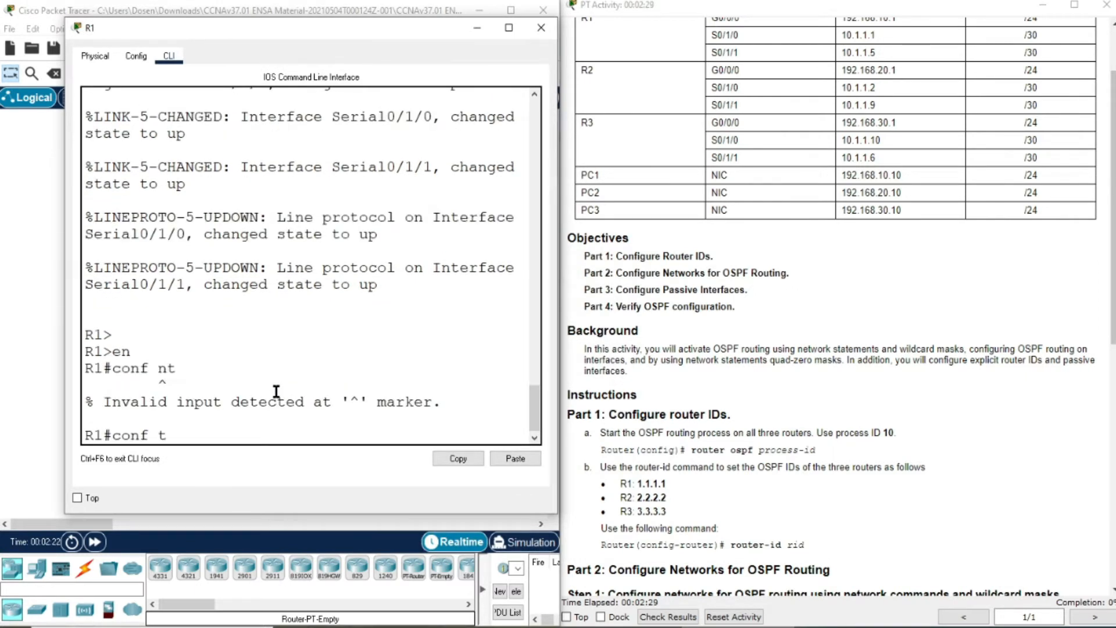
pyautogui.press('Return')
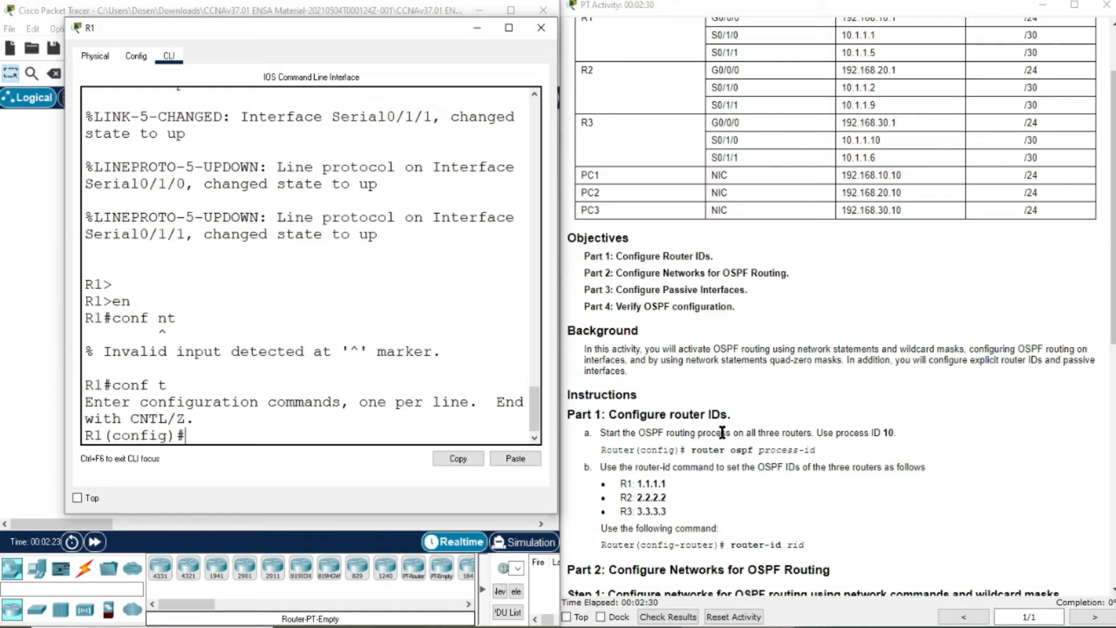
# - Start the OSPF routing process on R1 with process ID 10
pyautogui.write('rout')
pyautogui.press('Tab')
pyautogui.write('os')
pyautogui.press('Tab')
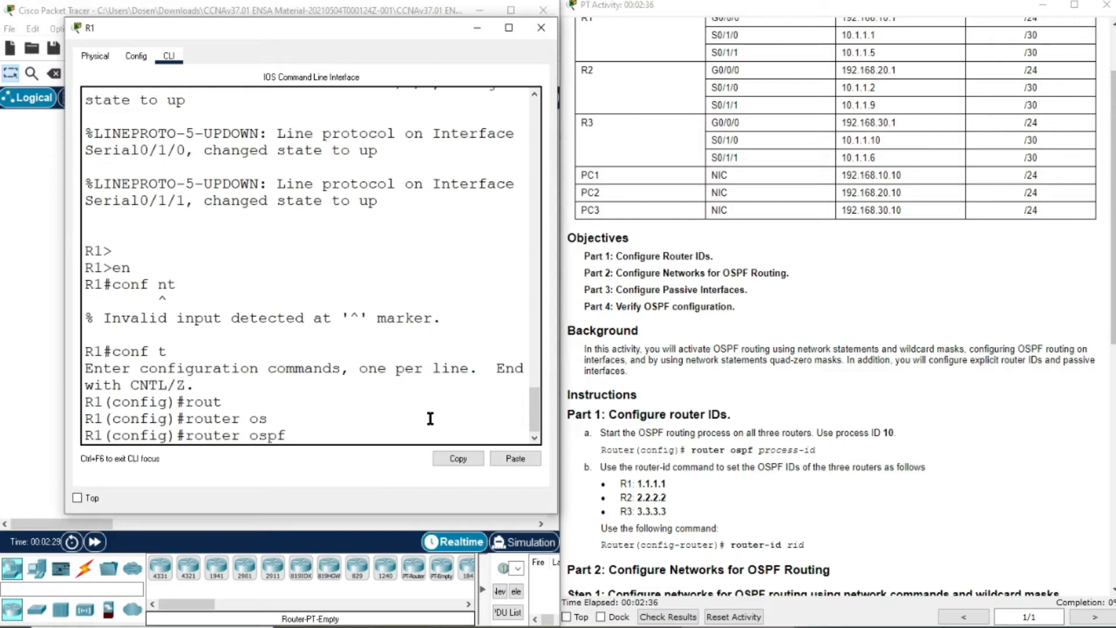
pyautogui.write('10')
pyautogui.press('Return')
# - Set R1's OSPF router ID to 1.1.1.1
pyautogui.write('router)#rou')
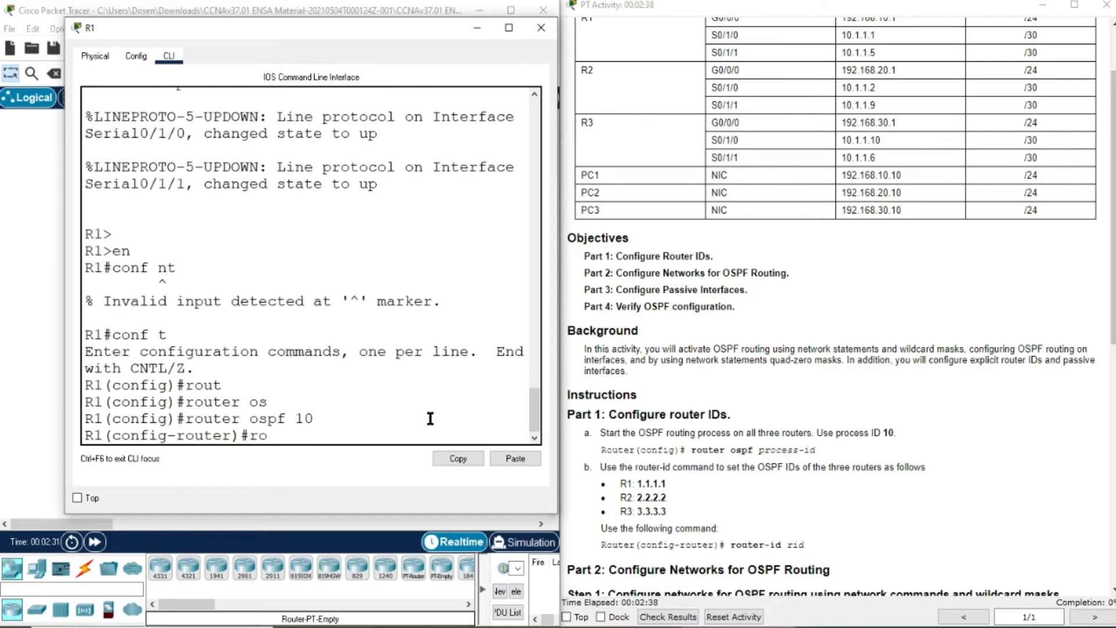
pyautogui.press('Tab')
pyautogui.press('BackSpace')
pyautogui.write('1.1.1.1')
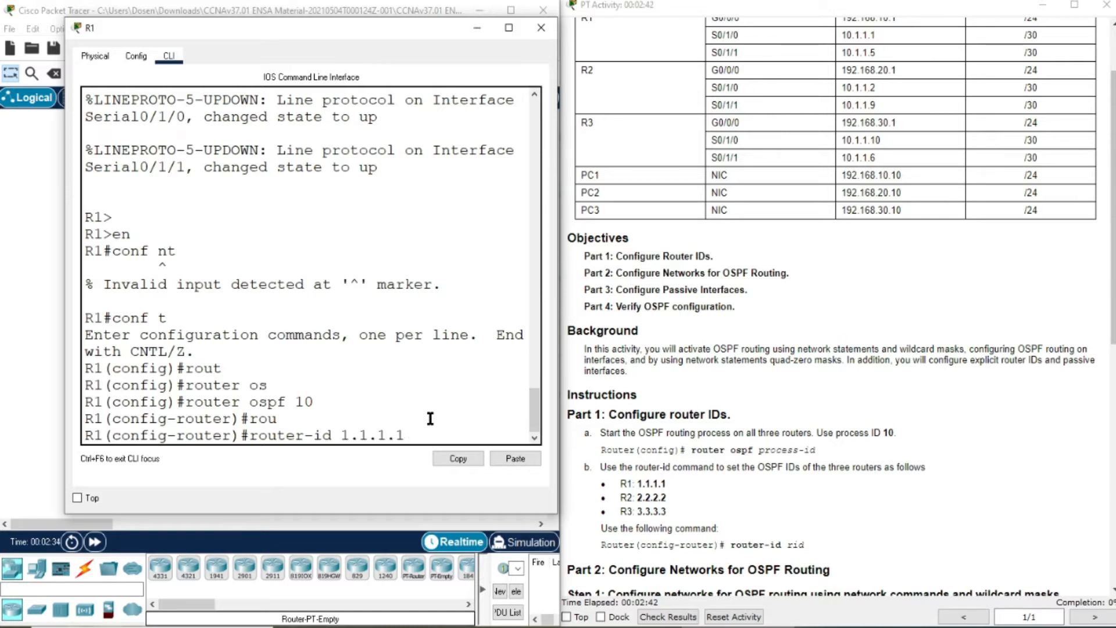
pyautogui.press('Return')
# - Move R1's window aside, open router R2's command line and enter global configuration mode
pyautogui.moveTo(281, 30); pyautogui.dragTo(395, 314)
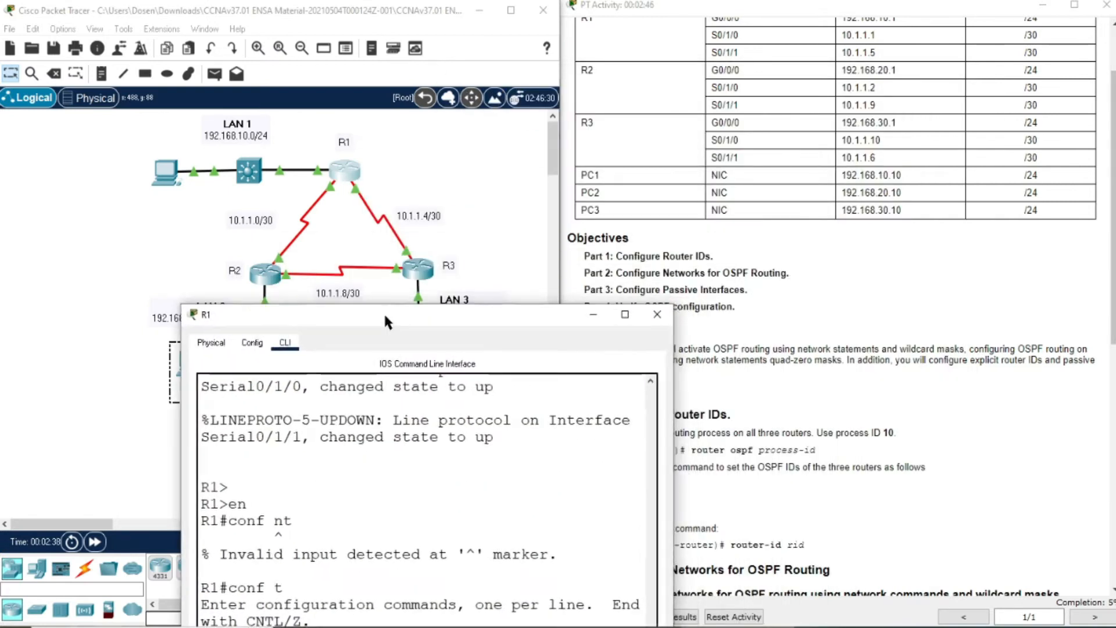
pyautogui.click(265, 273)
pyautogui.moveTo(492, 72); pyautogui.dragTo(303, 62)
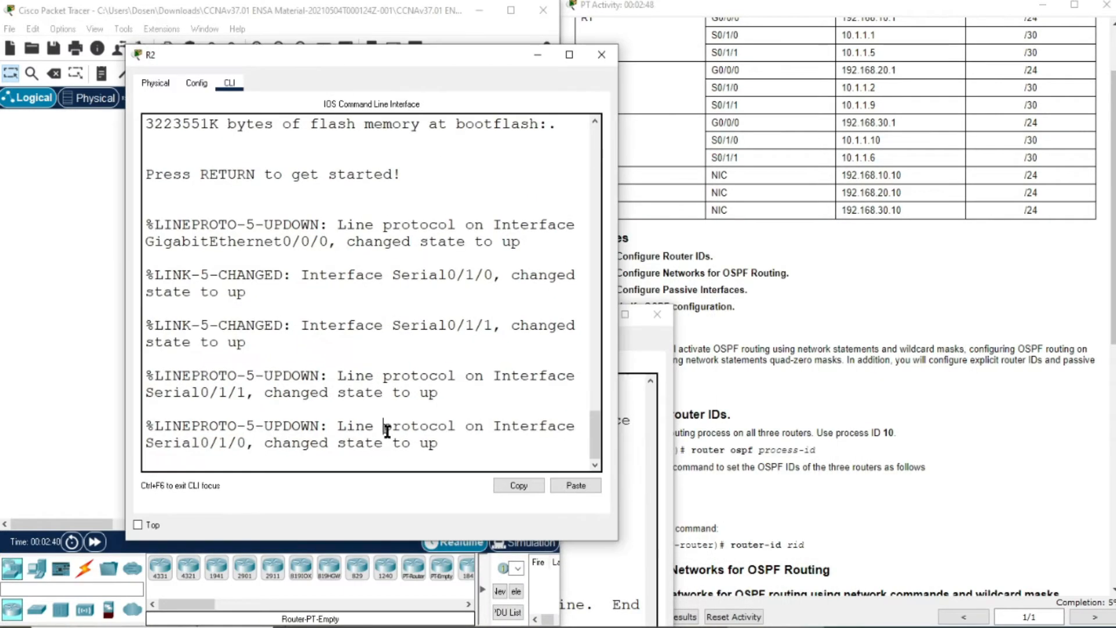
pyautogui.press('Return')
pyautogui.write('en')
pyautogui.press('Return')
pyautogui.write('conf t')
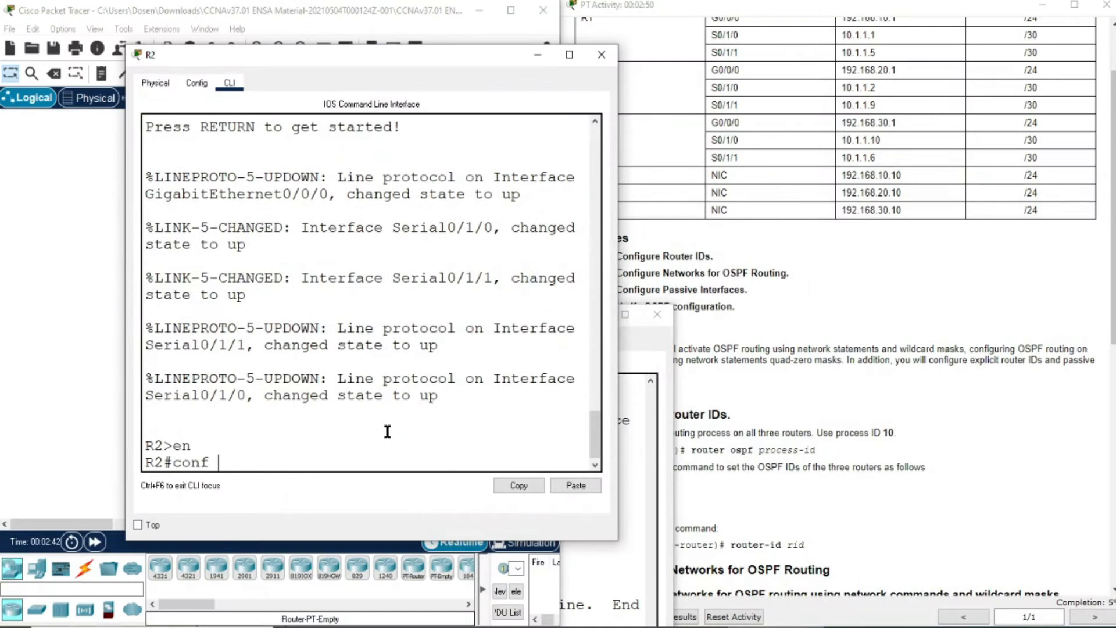
pyautogui.press('Return')
# - Start the OSPF routing process on R2 with process ID 10
pyautogui.write('rou')
pyautogui.press('Tab')
pyautogui.press('BackSpace')
pyautogui.write('ou')
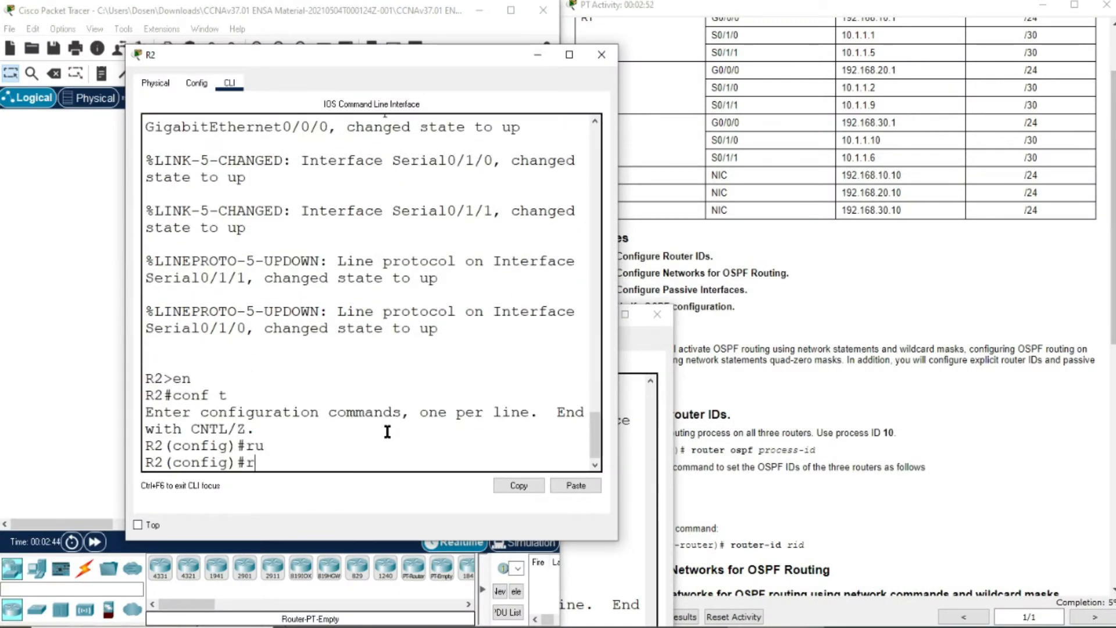
pyautogui.press('Tab')
pyautogui.write('ter os')
pyautogui.press('Tab')
pyautogui.write('10')
pyautogui.press('Return')
# - Set R2's OSPF router ID to 2.2.2.2
pyautogui.write('router')
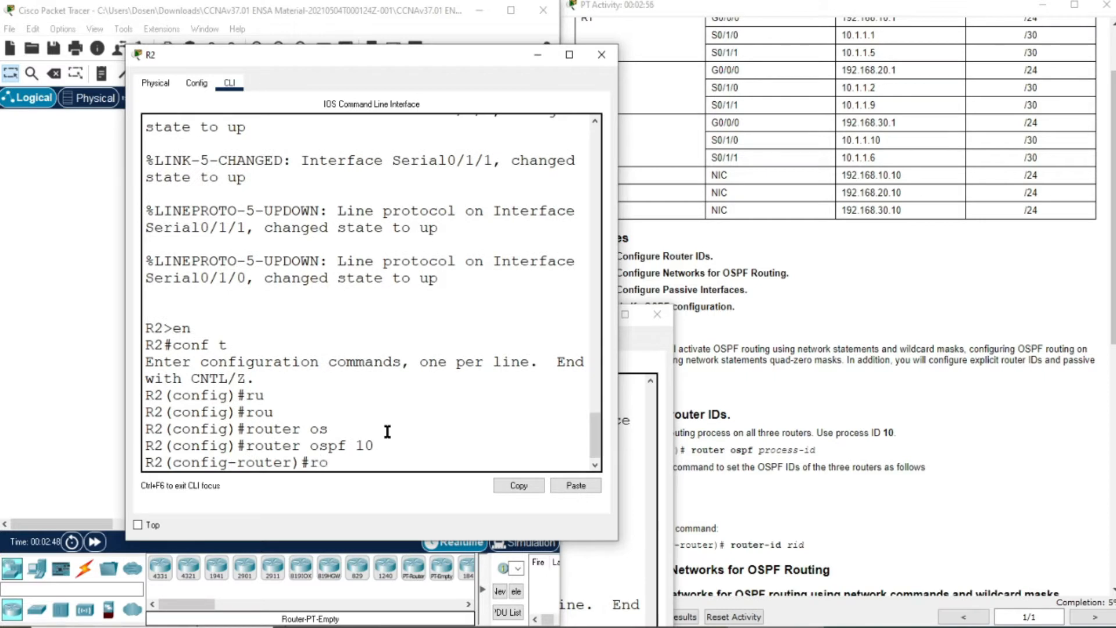
pyautogui.press('Tab')
pyautogui.write('2.2.2.2')
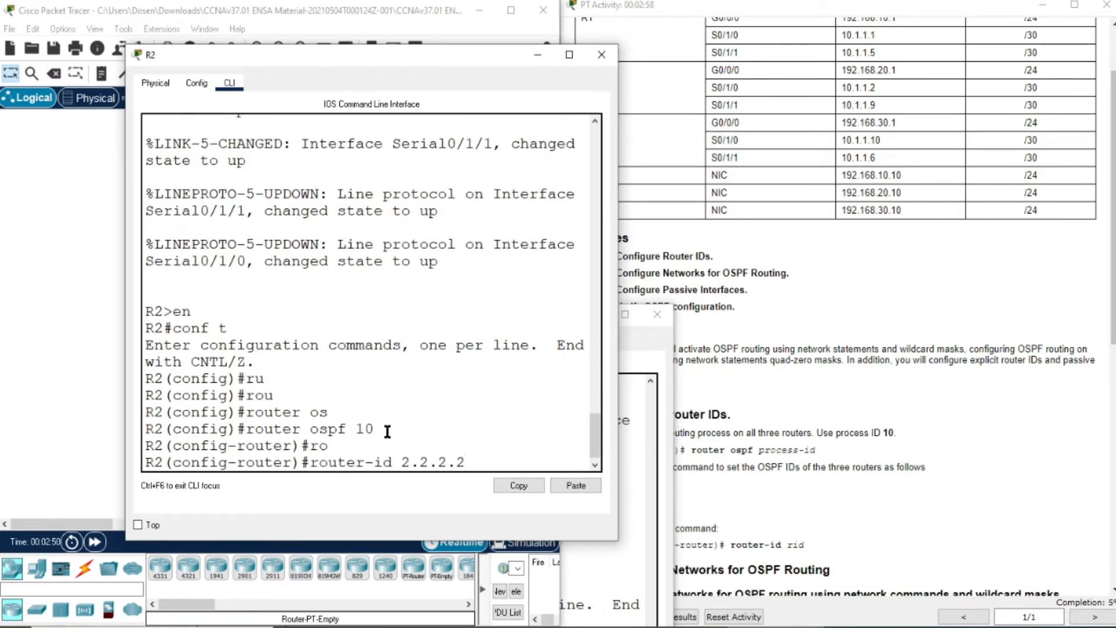
pyautogui.press('Return')
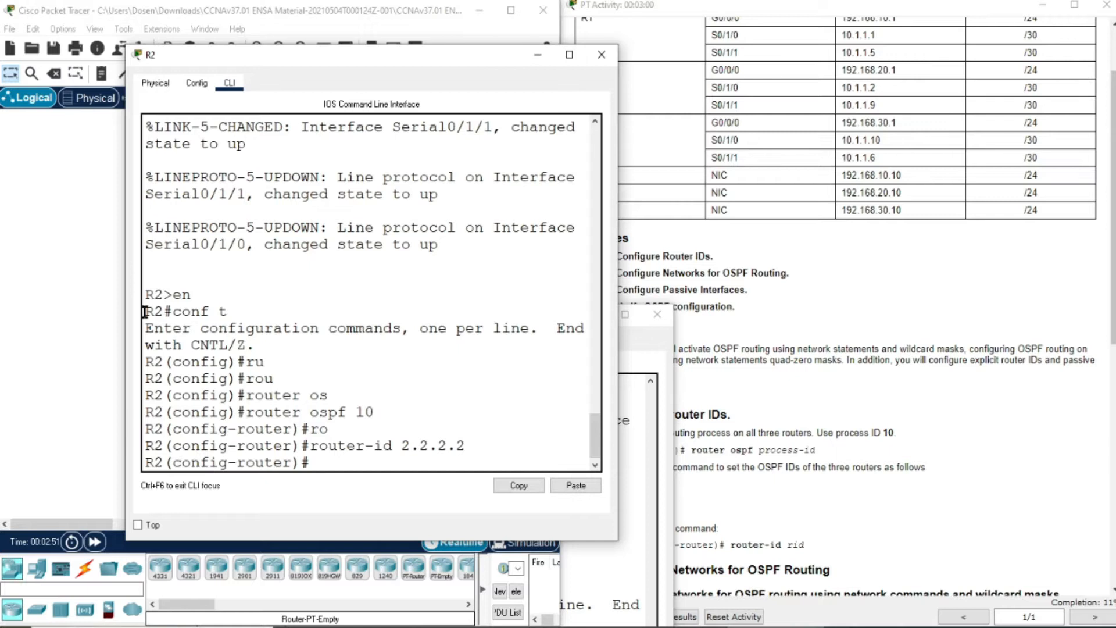
# - Open the command line of router R3 and enter global configuration mode
pyautogui.click(87, 253)
pyautogui.click(423, 273)
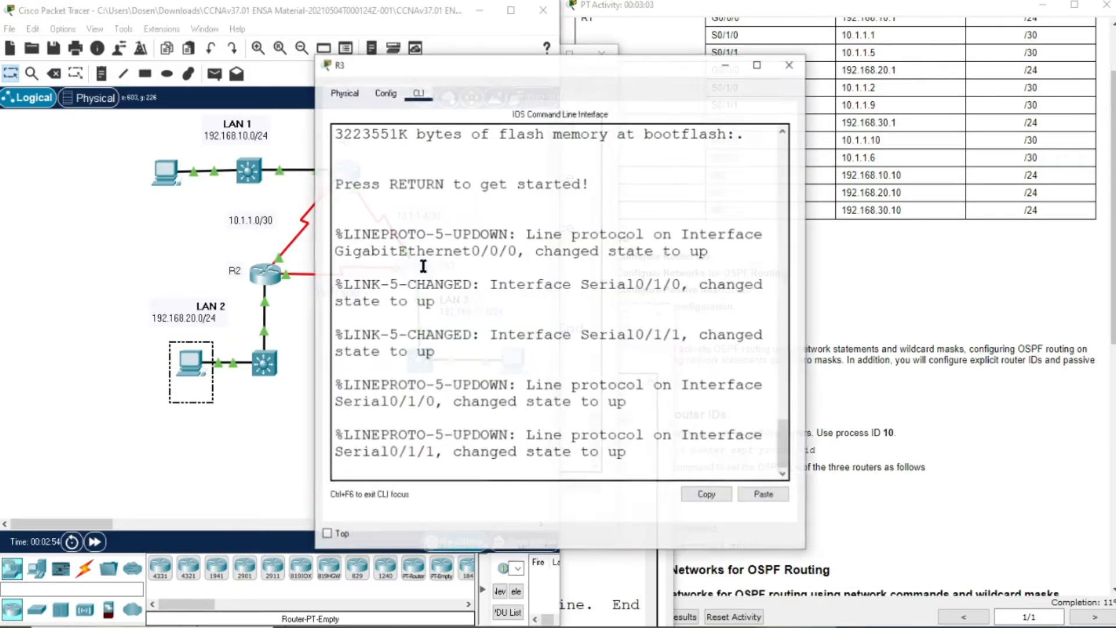
pyautogui.moveTo(420, 69); pyautogui.dragTo(162, 43)
pyautogui.press('Return')
pyautogui.write('en')
pyautogui.press('Return')
pyautogui.write('conf t')
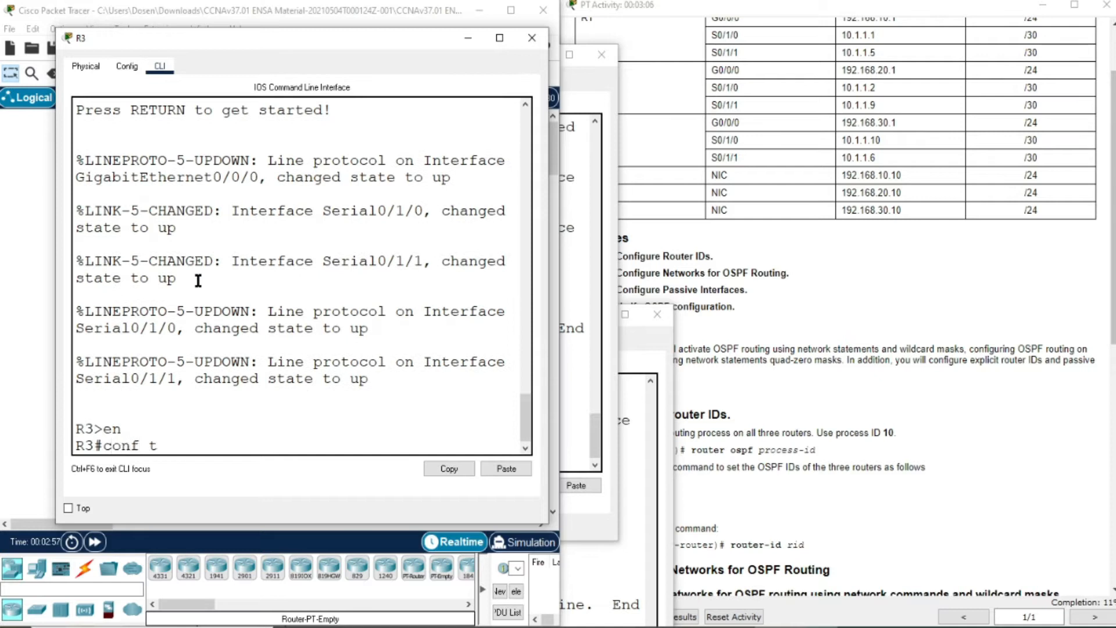
pyautogui.press('Return')
# - Start the OSPF routing process on R3 with process ID 10
pyautogui.write('ro')
pyautogui.press('Tab')
pyautogui.write('os')
pyautogui.press('Tab')
pyautogui.write('10')
pyautogui.press('Return')
# - Set R3's OSPF router ID to 3.3.3.3
pyautogui.write('ro')
pyautogui.press('Tab')
pyautogui.write('3.3.3.3')
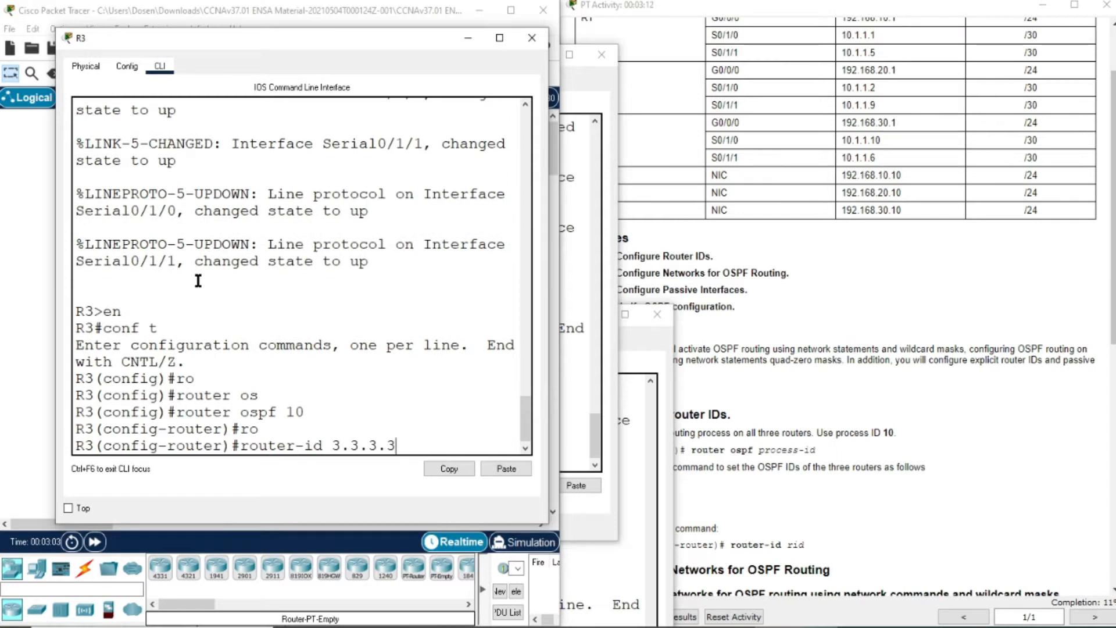
pyautogui.press('Return')
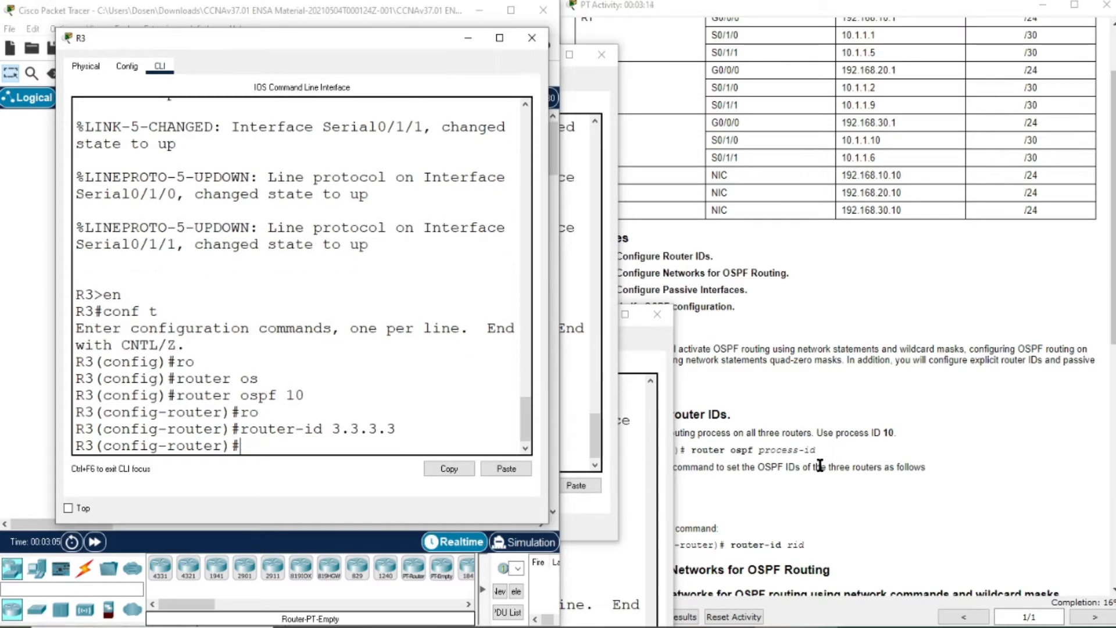
# - Read the Part 2, Step 1 questions on R1's network statements and the /24 and /30 wildcard masks, checking them against the topology
pyautogui.click(812, 481)
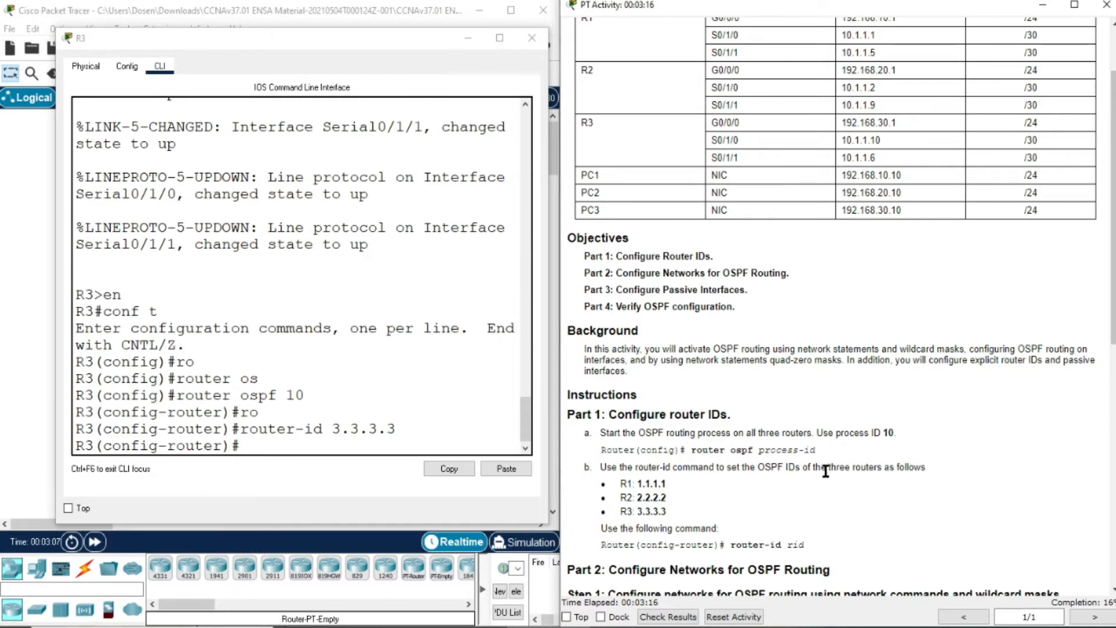
pyautogui.scroll(-3, 828, 468)
pyautogui.scroll(-5, 836, 468)
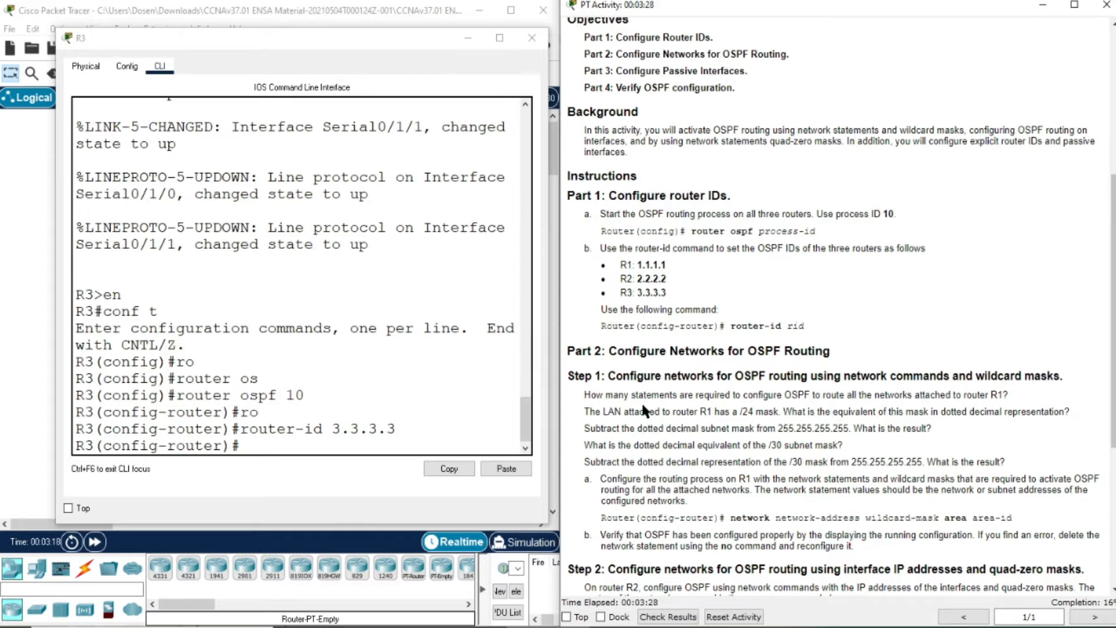
pyautogui.moveTo(590, 395); pyautogui.dragTo(678, 395)
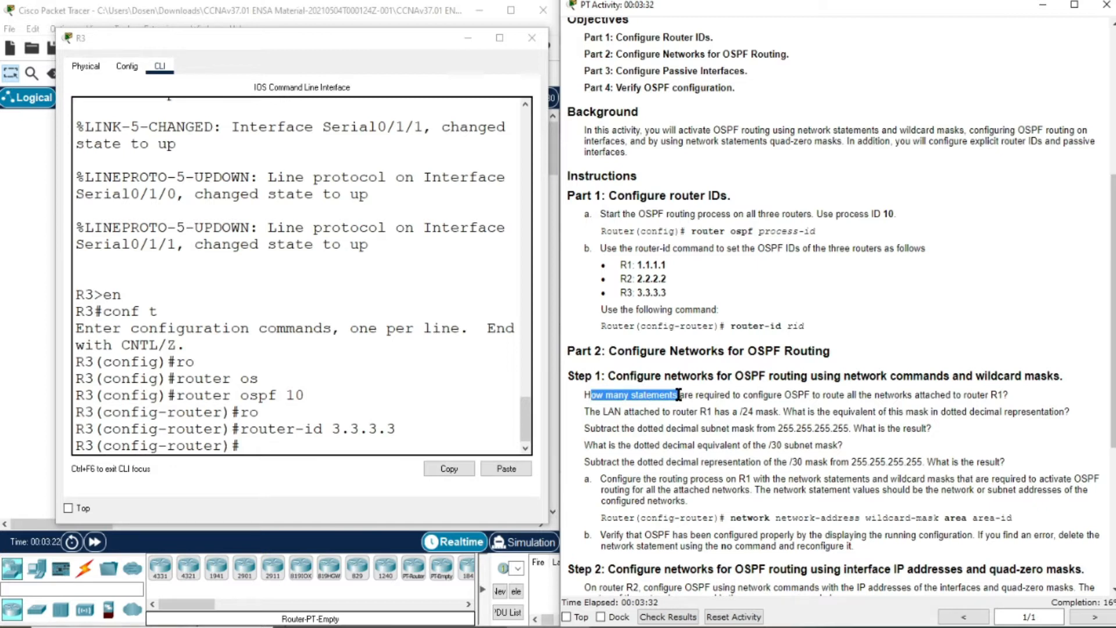
pyautogui.moveTo(679, 395); pyautogui.dragTo(999, 396)
pyautogui.click(38, 400)
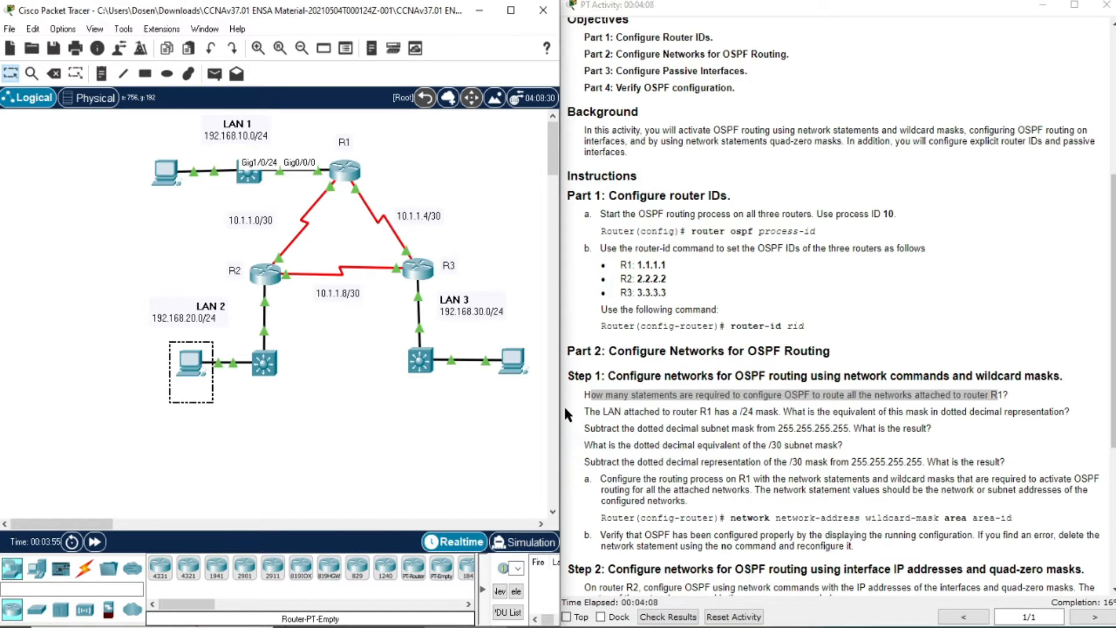
pyautogui.moveTo(585, 412); pyautogui.dragTo(765, 413)
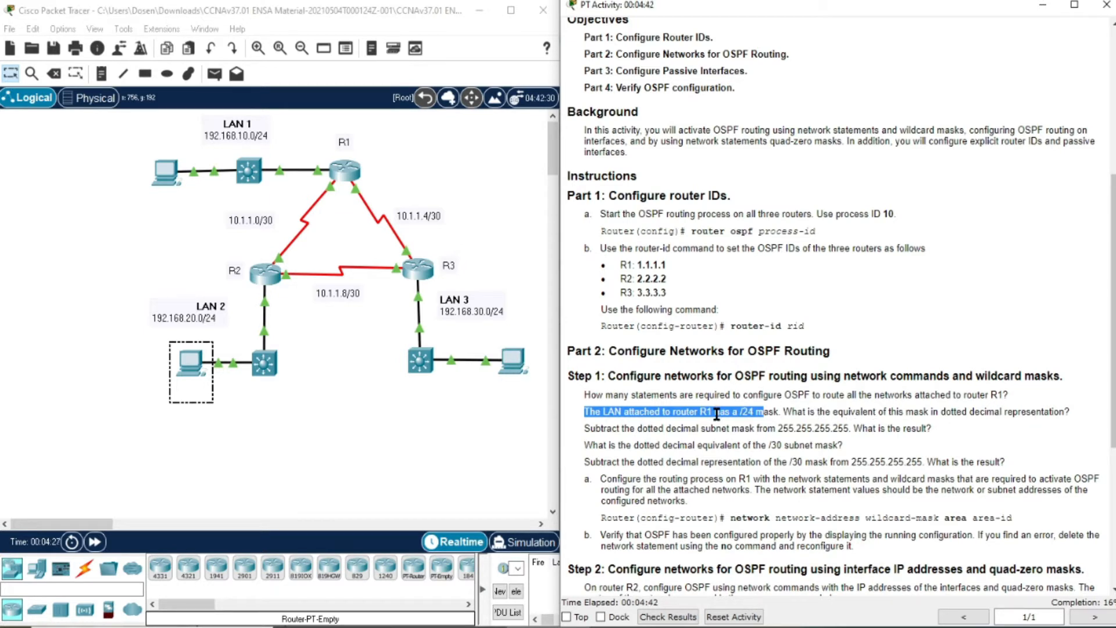
pyautogui.moveTo(585, 428); pyautogui.dragTo(732, 428)
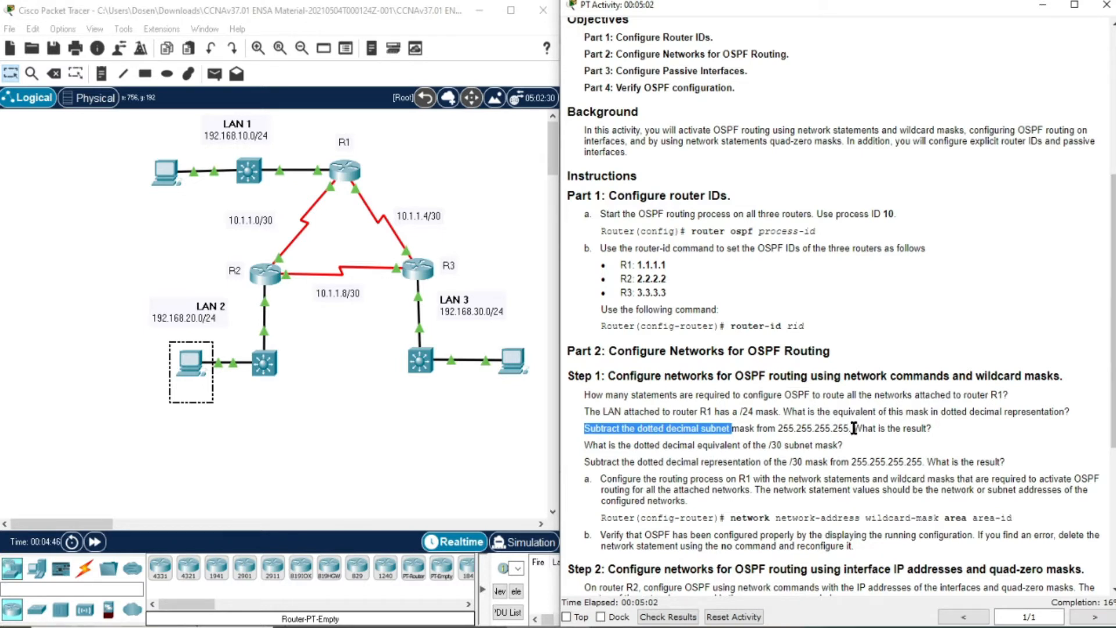
pyautogui.moveTo(930, 428); pyautogui.dragTo(651, 426)
pyautogui.moveTo(584, 428); pyautogui.dragTo(582, 428)
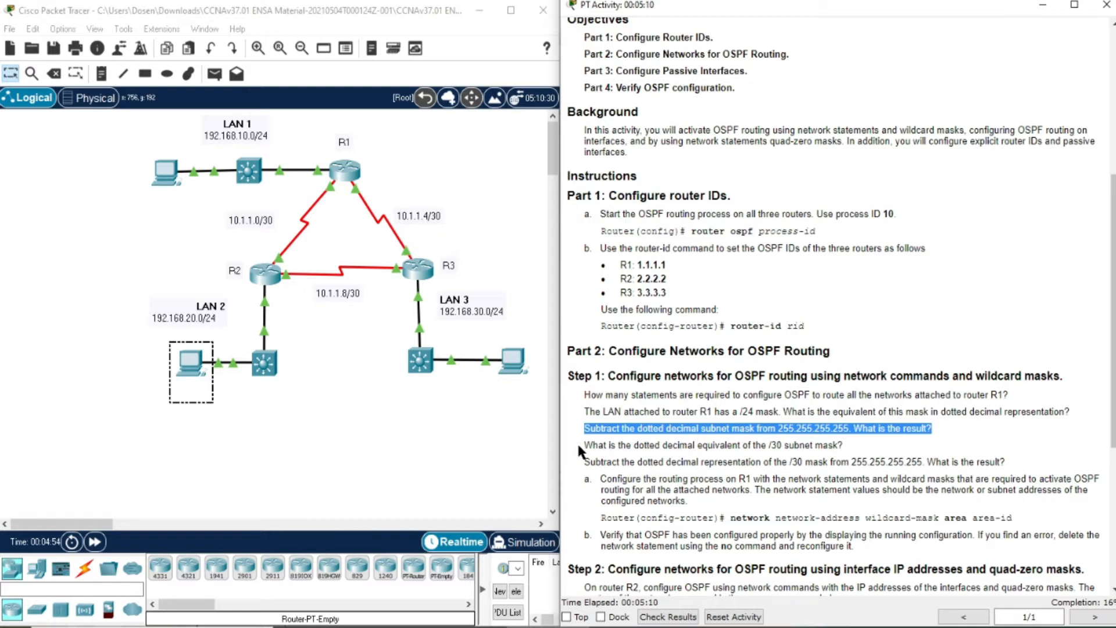
pyautogui.moveTo(581, 445); pyautogui.dragTo(673, 445)
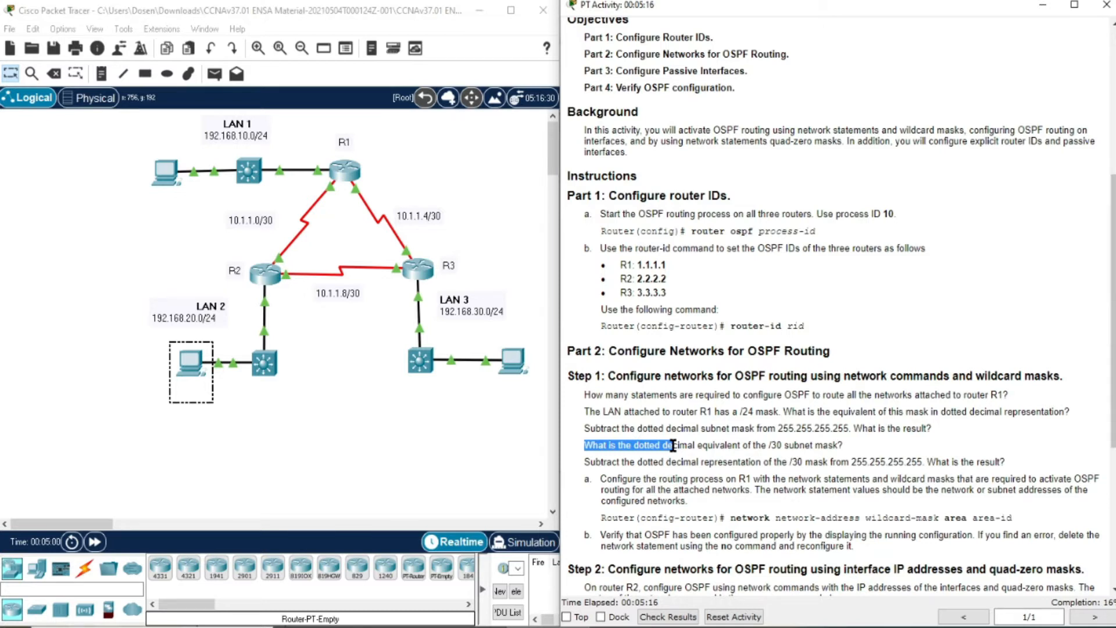
pyautogui.moveTo(674, 446); pyautogui.dragTo(797, 446)
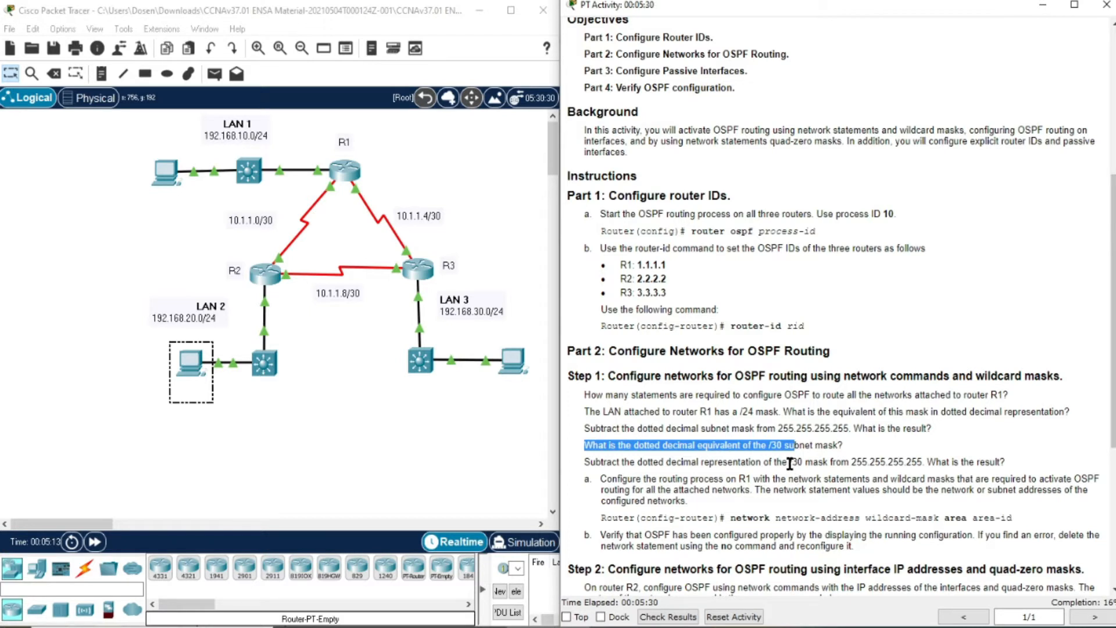
pyautogui.moveTo(790, 463); pyautogui.dragTo(845, 464)
pyautogui.click(847, 465)
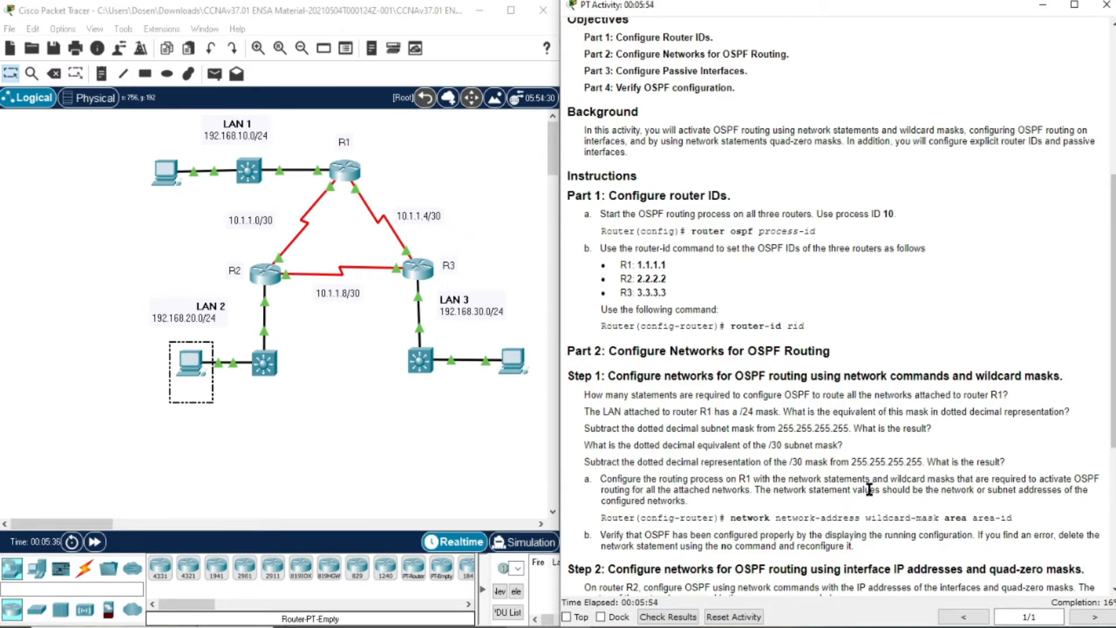
# - Return to R1's command line and leave configuration mode for privileged EXEC mode
pyautogui.click(348, 172)
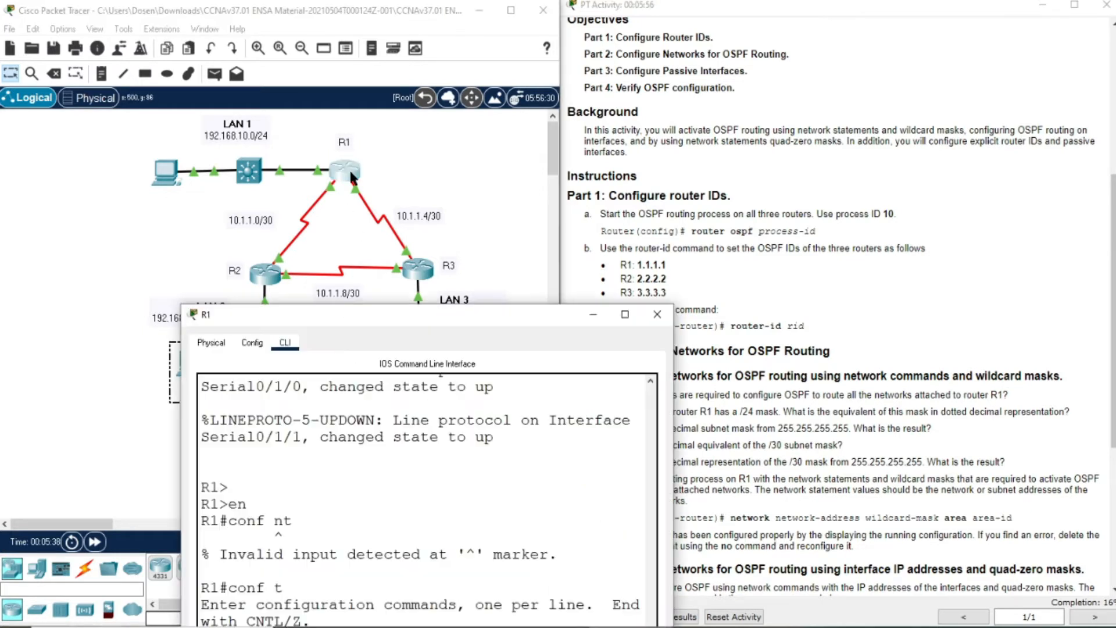
pyautogui.moveTo(318, 325); pyautogui.dragTo(222, 106)
pyautogui.write('end')
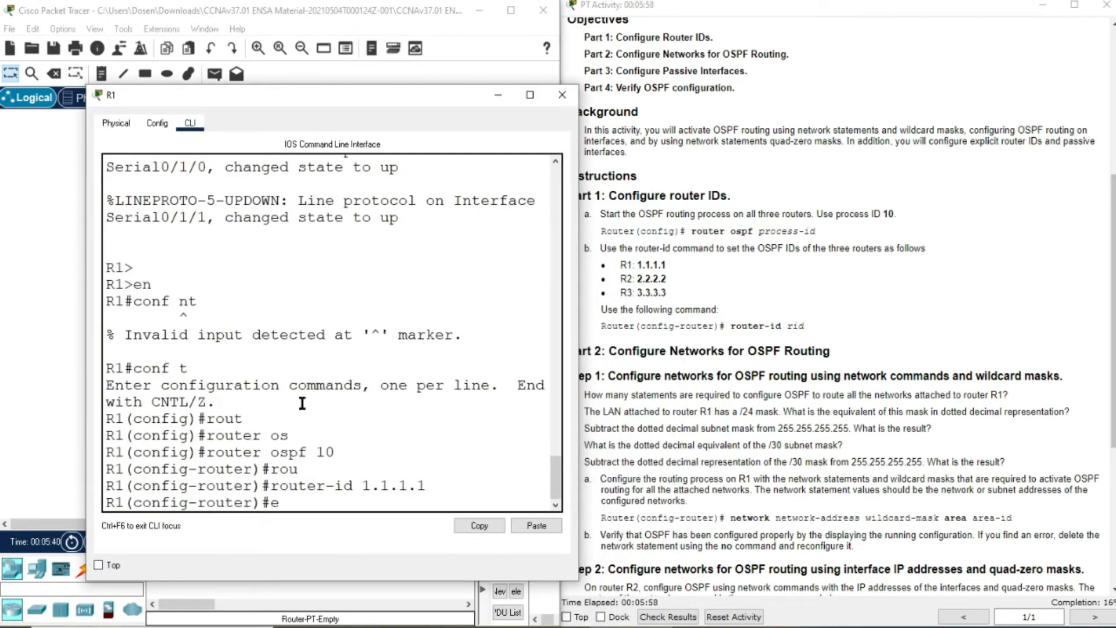
pyautogui.press('Return')
pyautogui.press('Return')
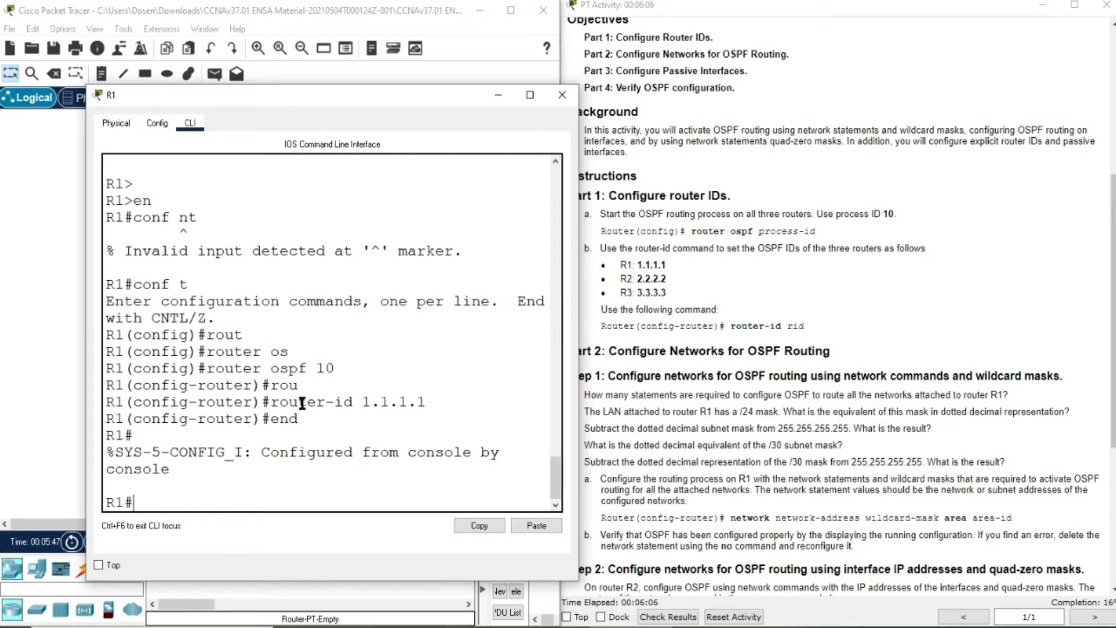
# - List R1's directly connected networks with show ip route connected, and widen and move its window so the topology is visible
pyautogui.write('sho')
pyautogui.press('Tab')
pyautogui.write('ip r')
pyautogui.write('o')
pyautogui.press('Tab')
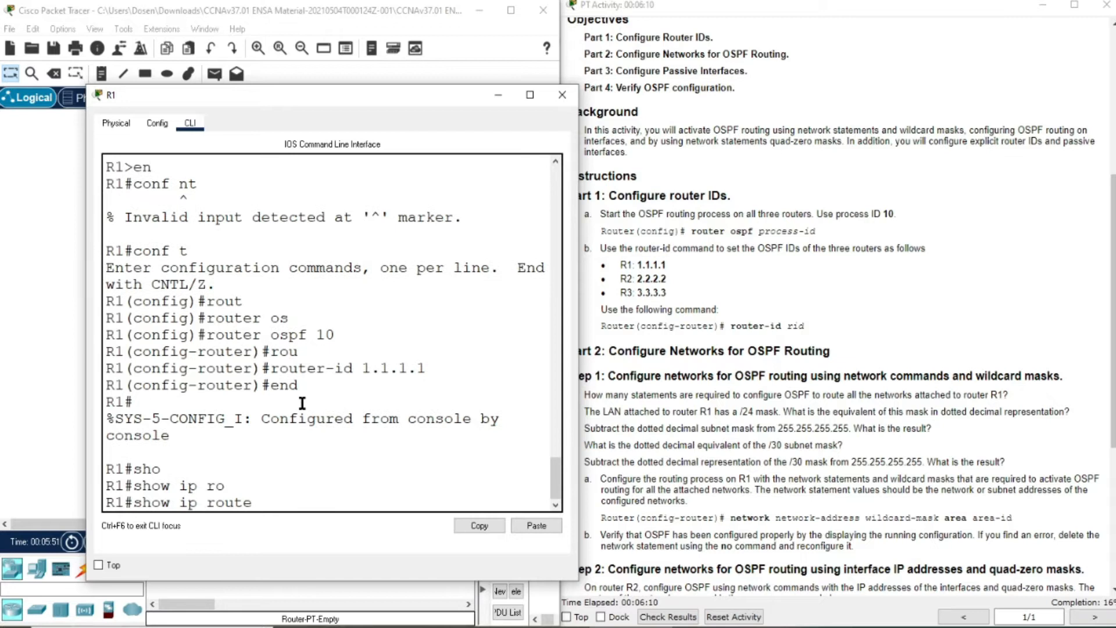
pyautogui.write('co')
pyautogui.press('Tab')
pyautogui.press('Return')
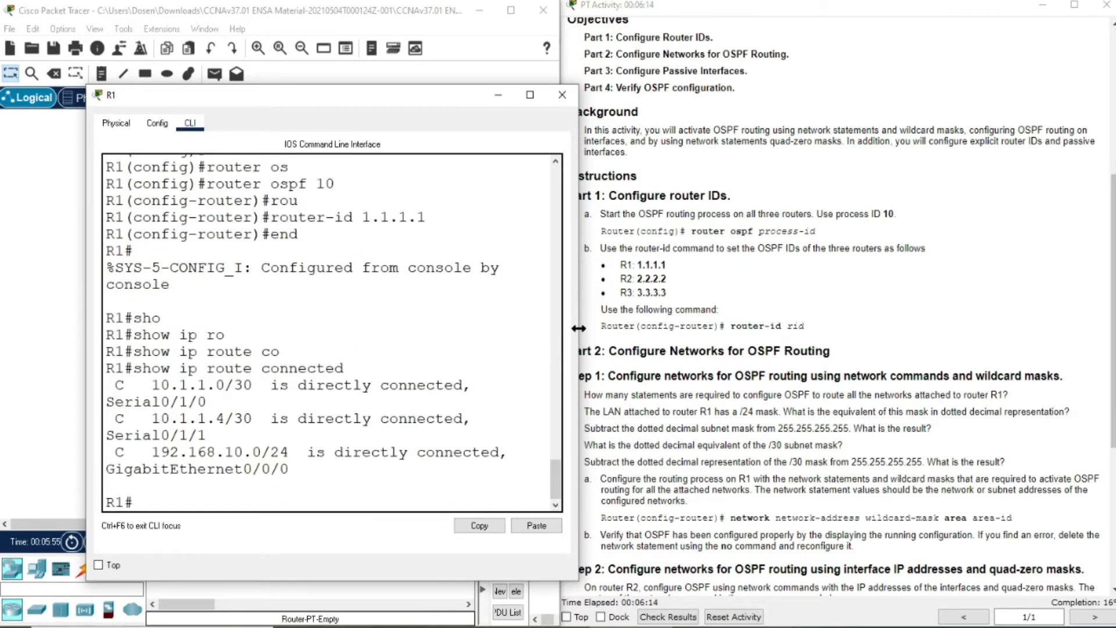
pyautogui.moveTo(579, 330); pyautogui.dragTo(843, 329)
pyautogui.moveTo(377, 105); pyautogui.dragTo(754, 65)
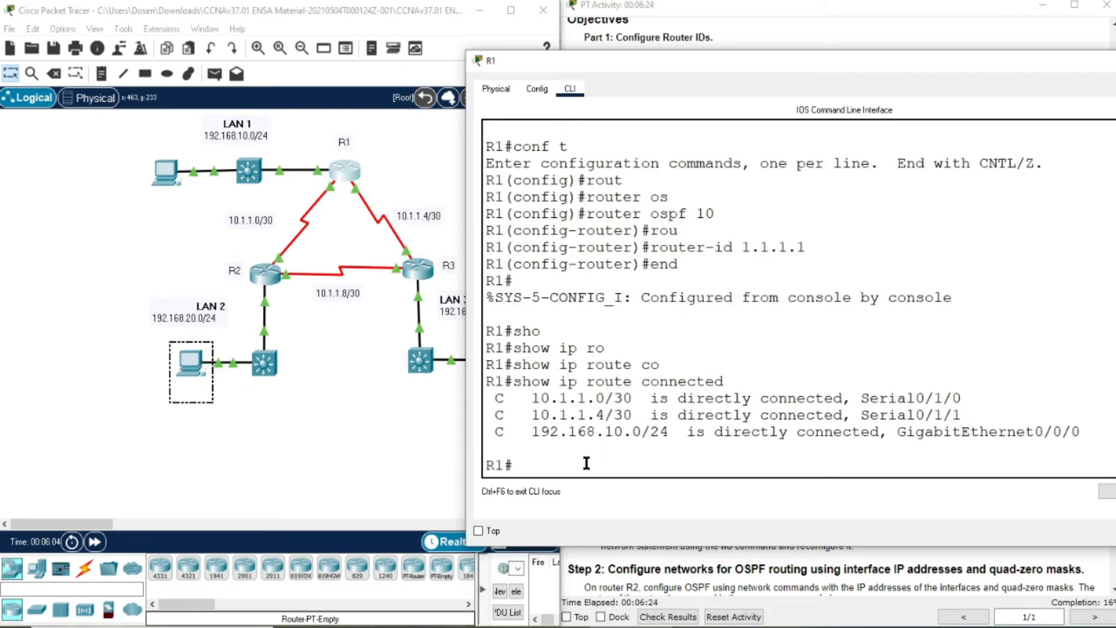
# - Enter R1's global configuration mode and open OSPF routing process 10
pyautogui.write('confn t')
pyautogui.press('Return')
pyautogui.write('conf t')
pyautogui.press('Return')
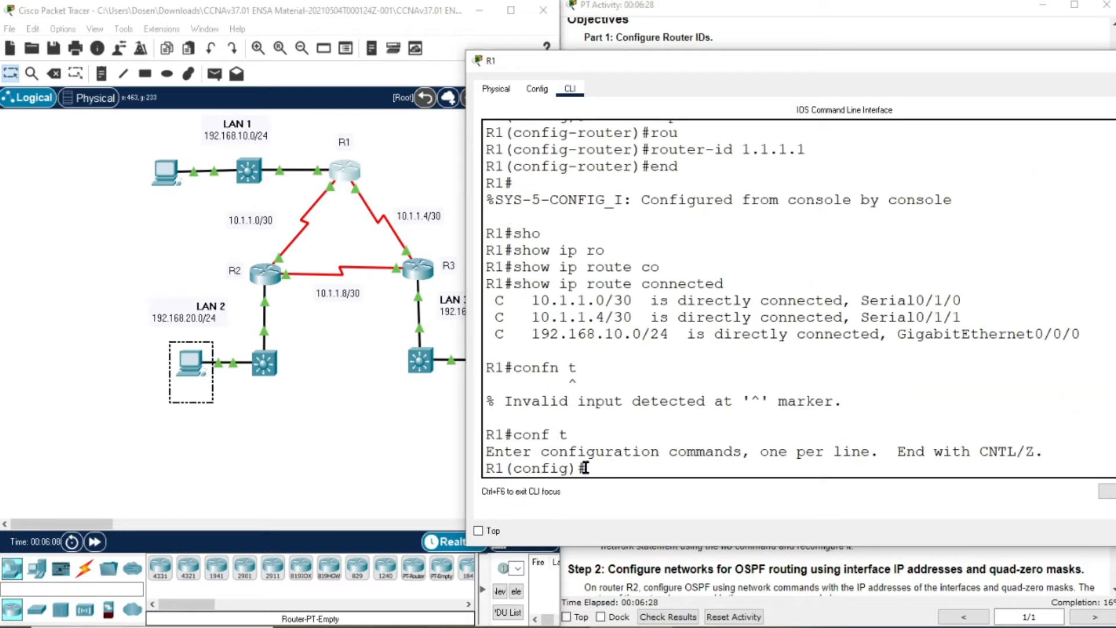
pyautogui.write('router o')
pyautogui.press('Tab')
pyautogui.write('os')
pyautogui.press('Tab')
pyautogui.write('10')
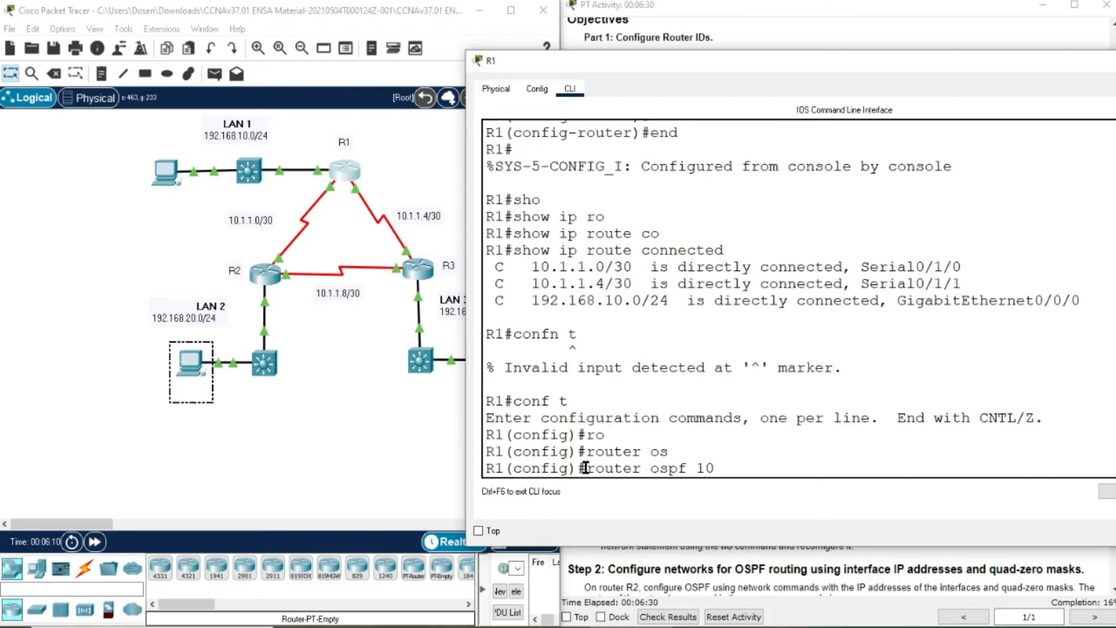
pyautogui.press('Return')
# - Add network 10.1.1.0 with wildcard mask 0.0.0.3 to area 0 in R1's OSPF process
pyautogui.write('net')
pyautogui.press('Tab')
pyautogui.write('10.1.1.0')
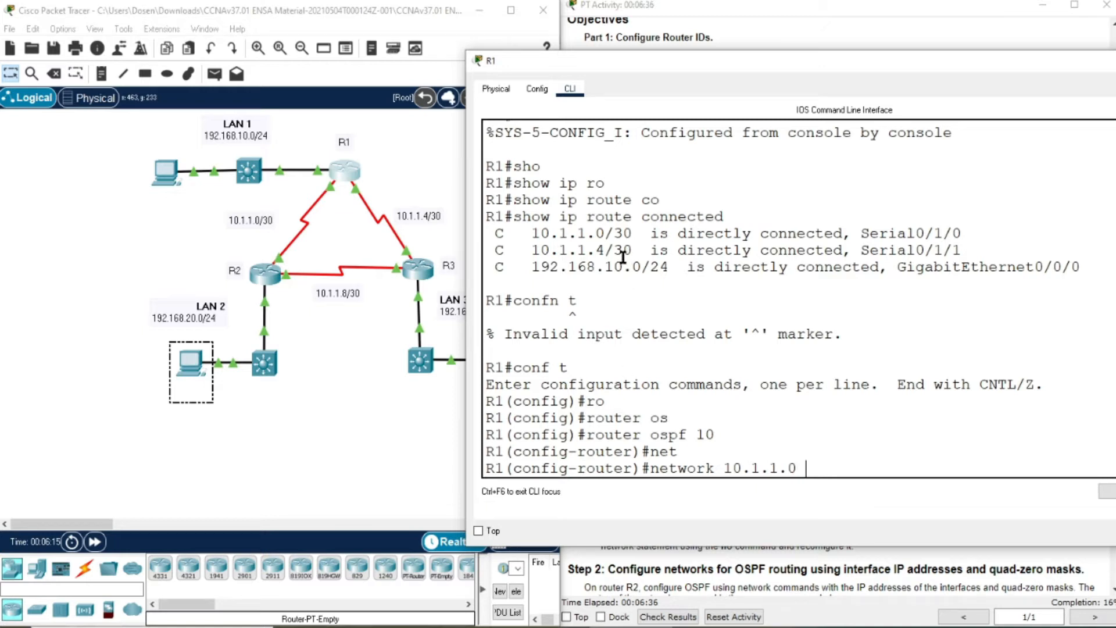
pyautogui.moveTo(614, 233); pyautogui.dragTo(629, 234)
pyautogui.click(833, 463)
pyautogui.write('0.0.0.3 are')
pyautogui.press('Tab')
pyautogui.write('0')
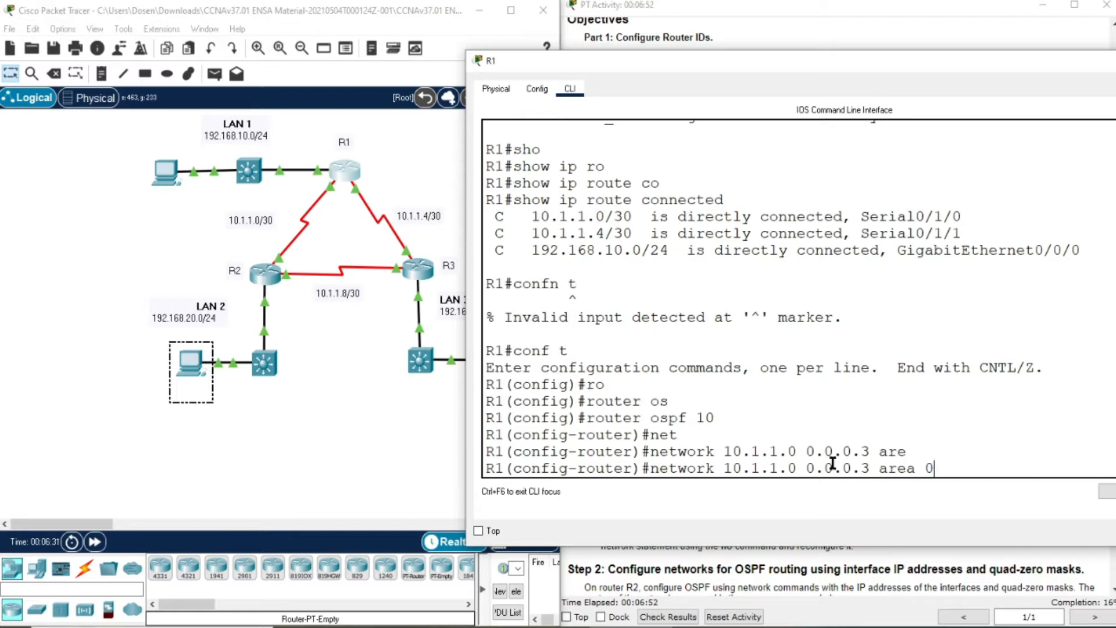
pyautogui.press('Return')
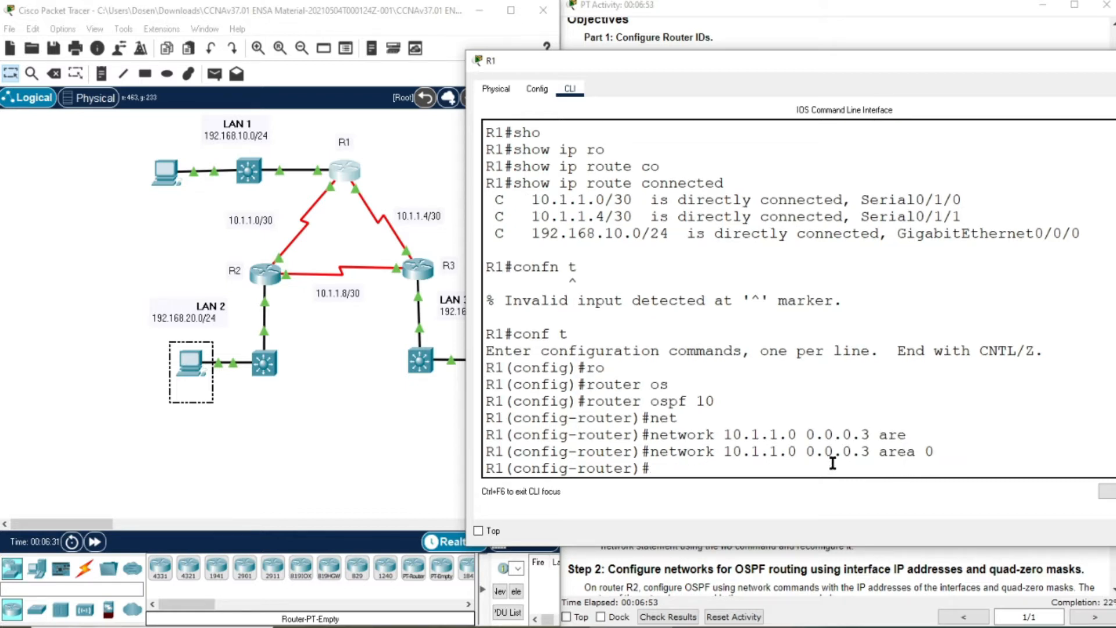
# - Add network 10.1.1.4 with wildcard mask 0.0.0.3 to area 0 in R1's OSPF process
pyautogui.write('net')
pyautogui.press('Tab')
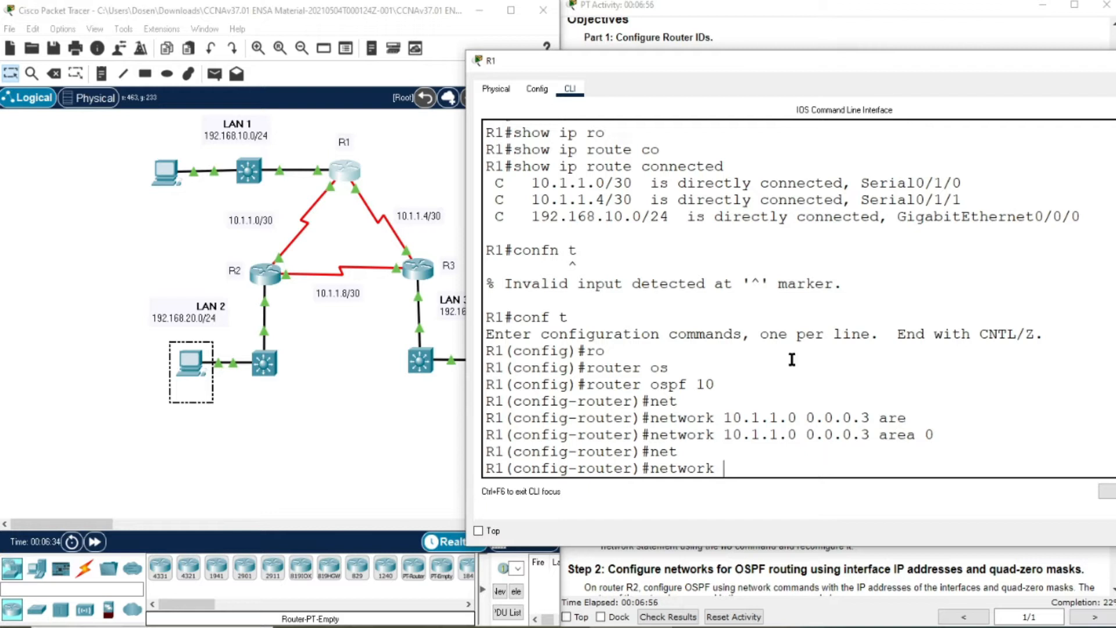
pyautogui.write('10.1.1.4 0.0.0')
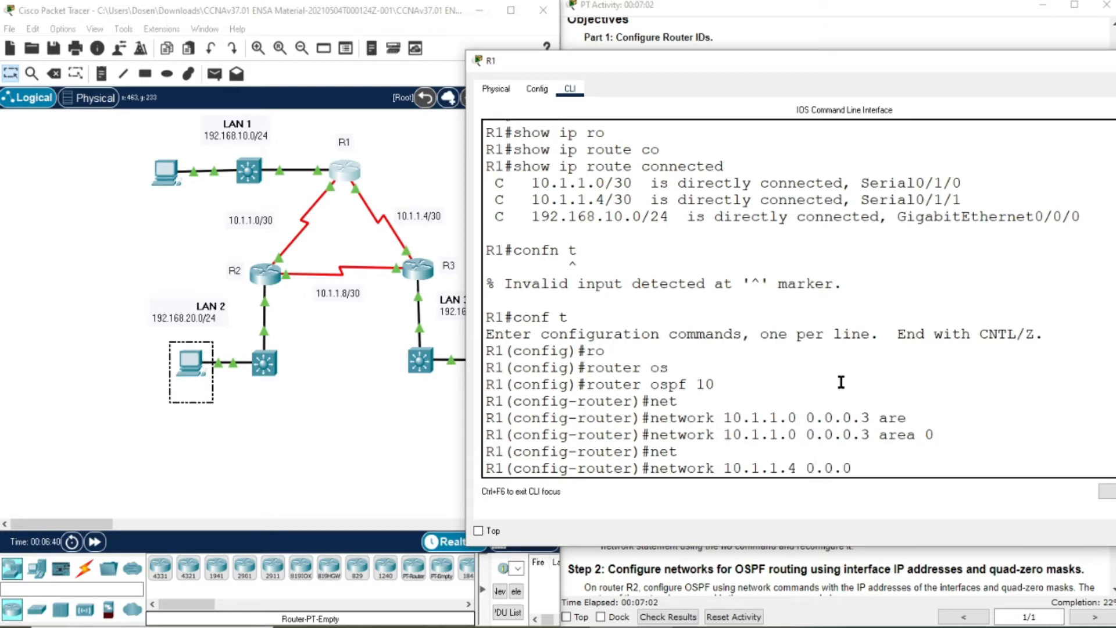
pyautogui.write('.3 a')
pyautogui.press('Tab')
pyautogui.write('0')
pyautogui.press('Return')
# - Add R1's LAN network 192.168.10.0 with wildcard mask 0.0.0.255 to OSPF area 0
pyautogui.write('net')
pyautogui.press('Tab')
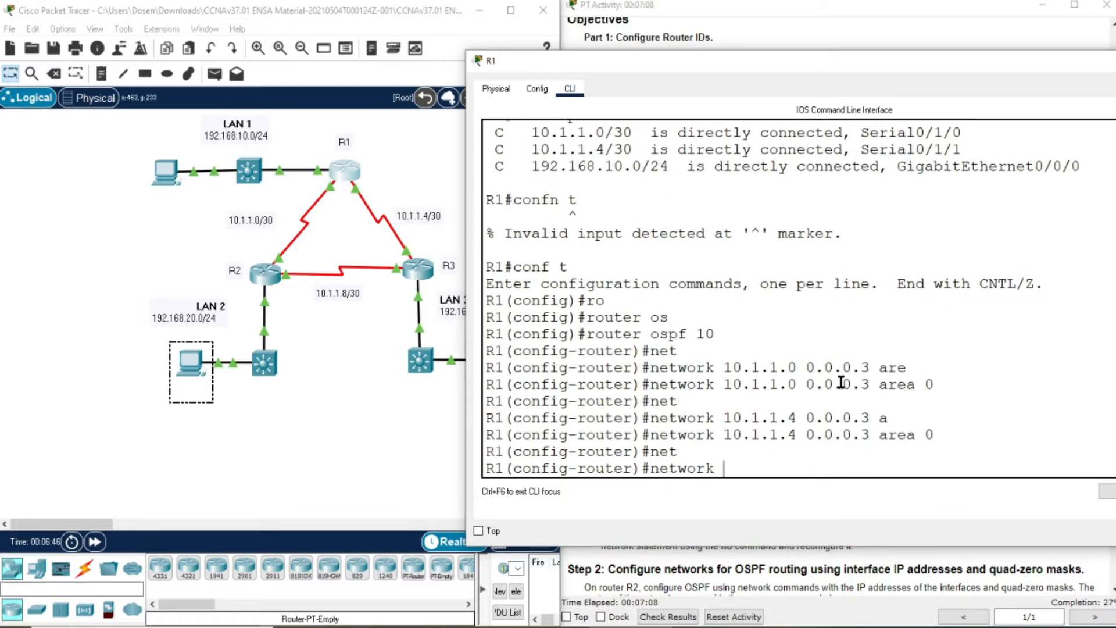
pyautogui.write('18')
pyautogui.press('BackSpace')
pyautogui.write('982')
pyautogui.write('2.16')
pyautogui.write('8.10.0 0.0')
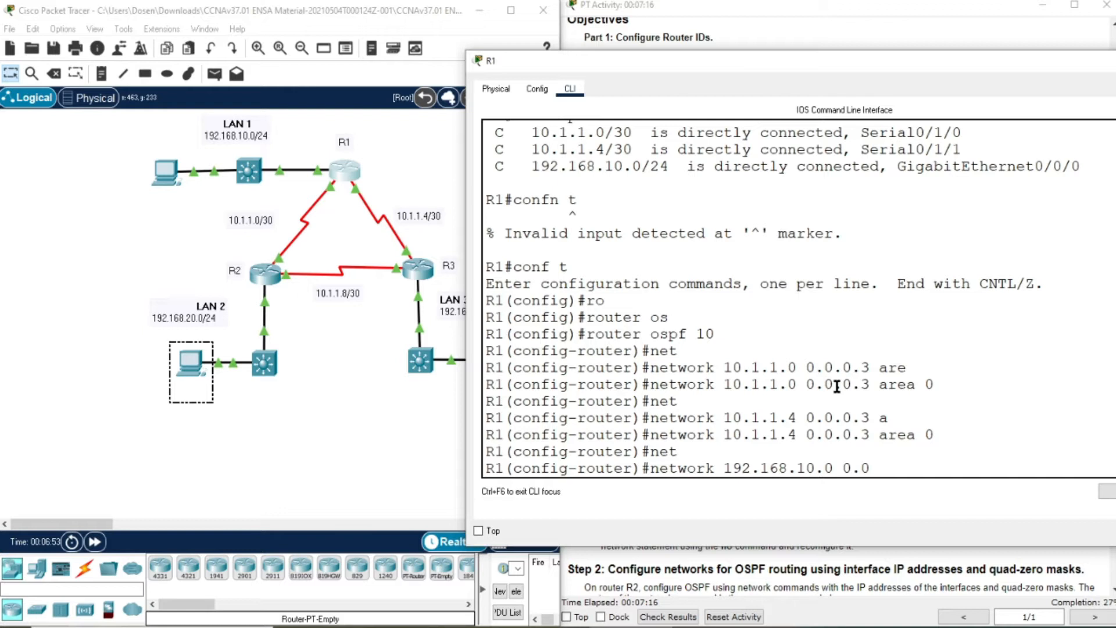
pyautogui.write('.0.255 are')
pyautogui.press('Tab')
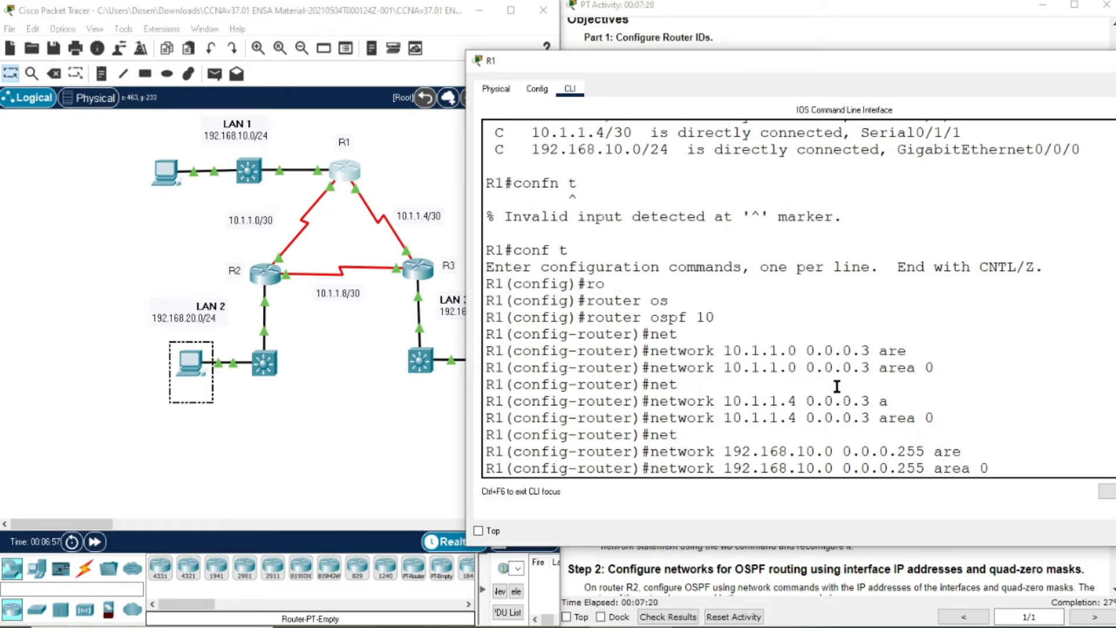
pyautogui.write('0')
pyautogui.press('Return')
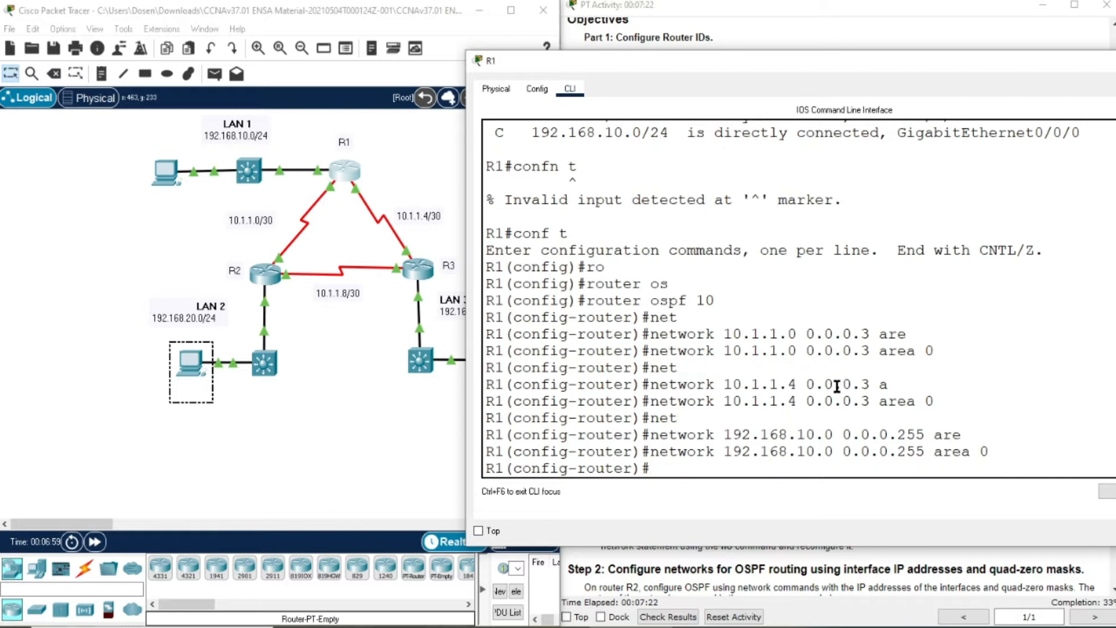
# - Display R1's running configuration with do sh run and check the router ID and network statements under router ospf 10
pyautogui.moveTo(693, 68); pyautogui.dragTo(228, 99)
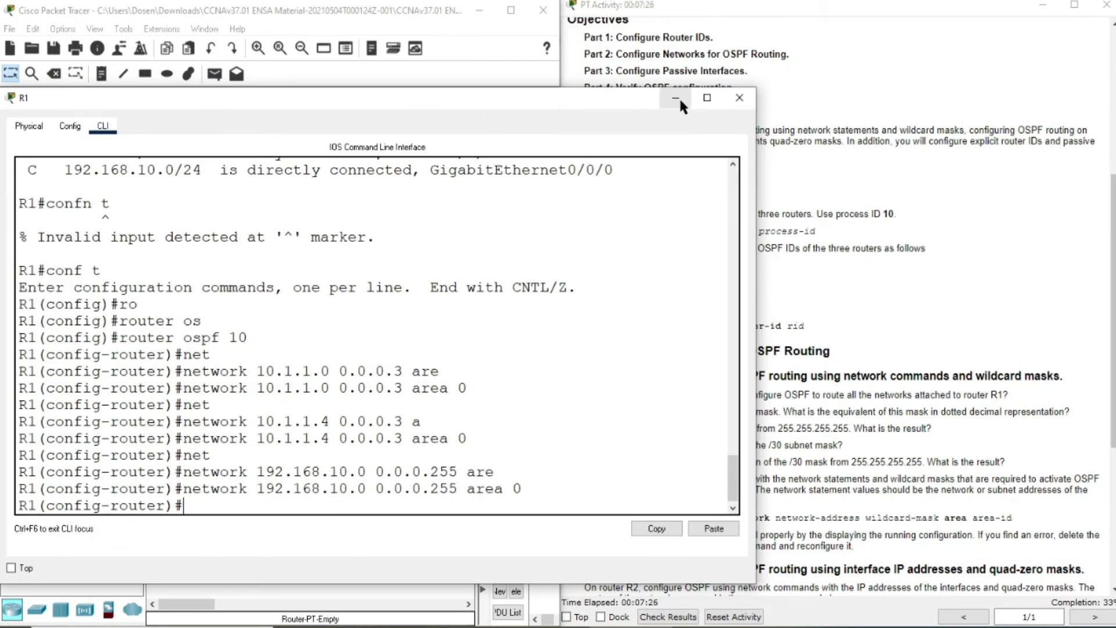
pyautogui.write('do sh runm')
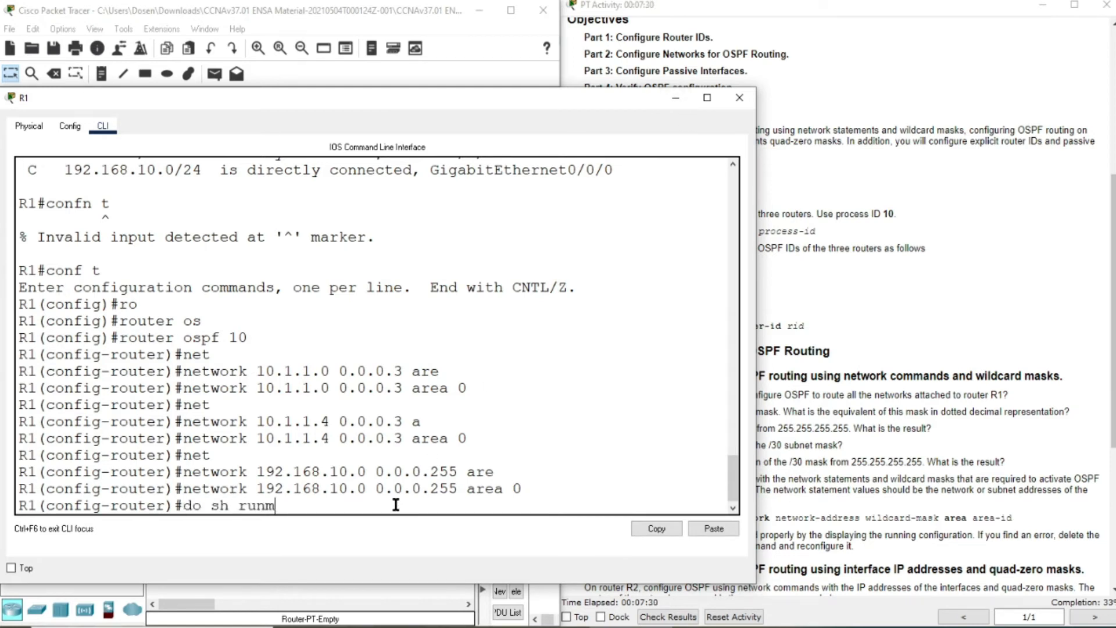
pyautogui.press('Return')
pyautogui.write('do sh run')
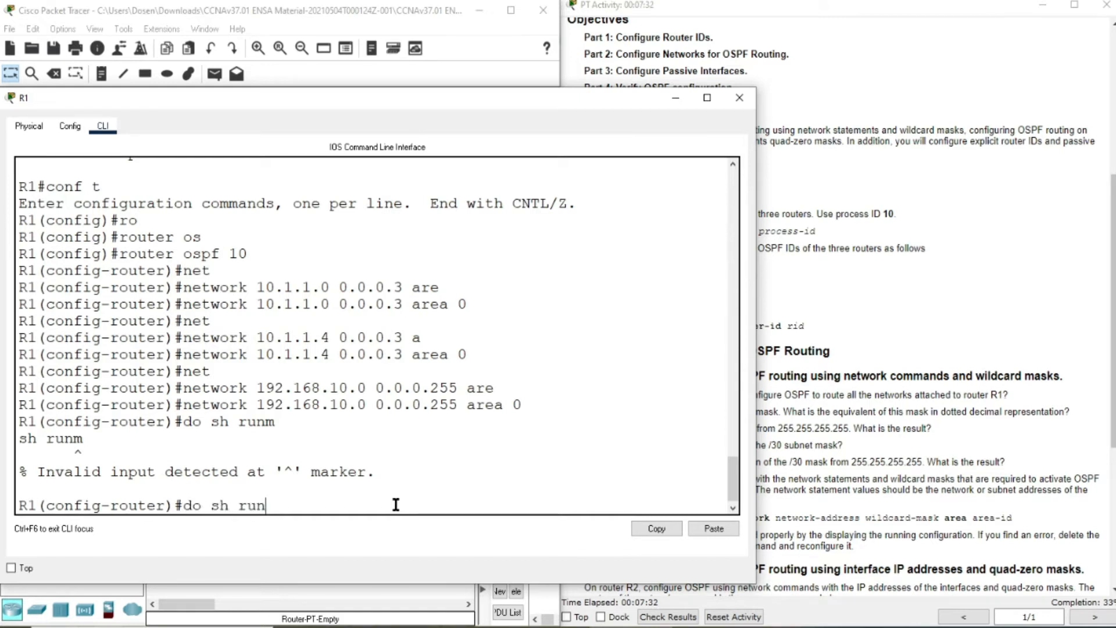
pyautogui.press('Return')
pyautogui.press('space')
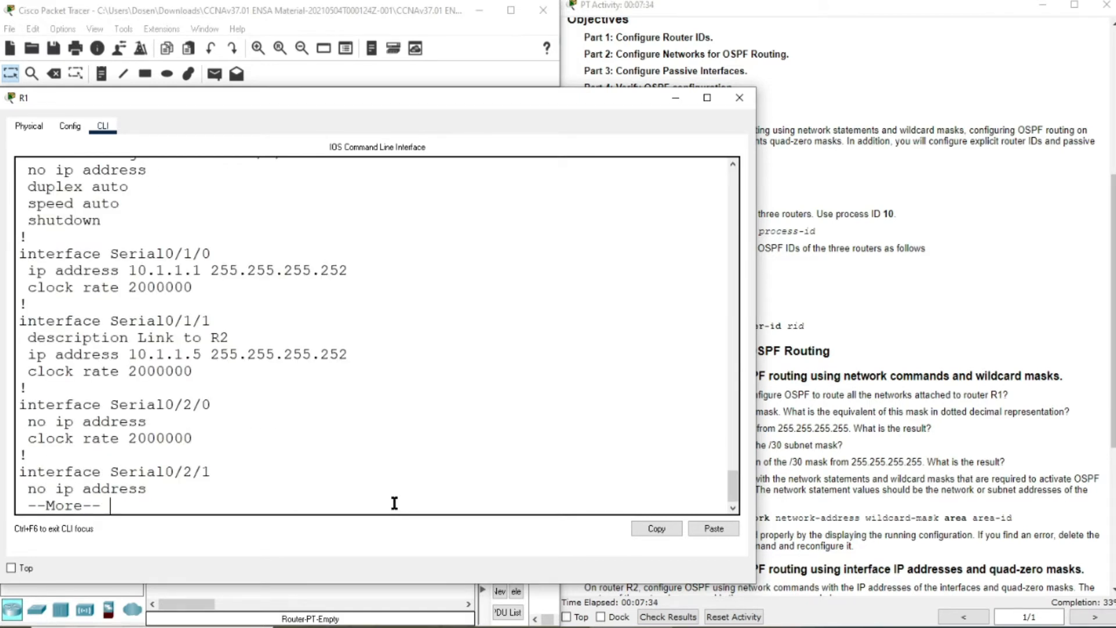
pyautogui.press('space')
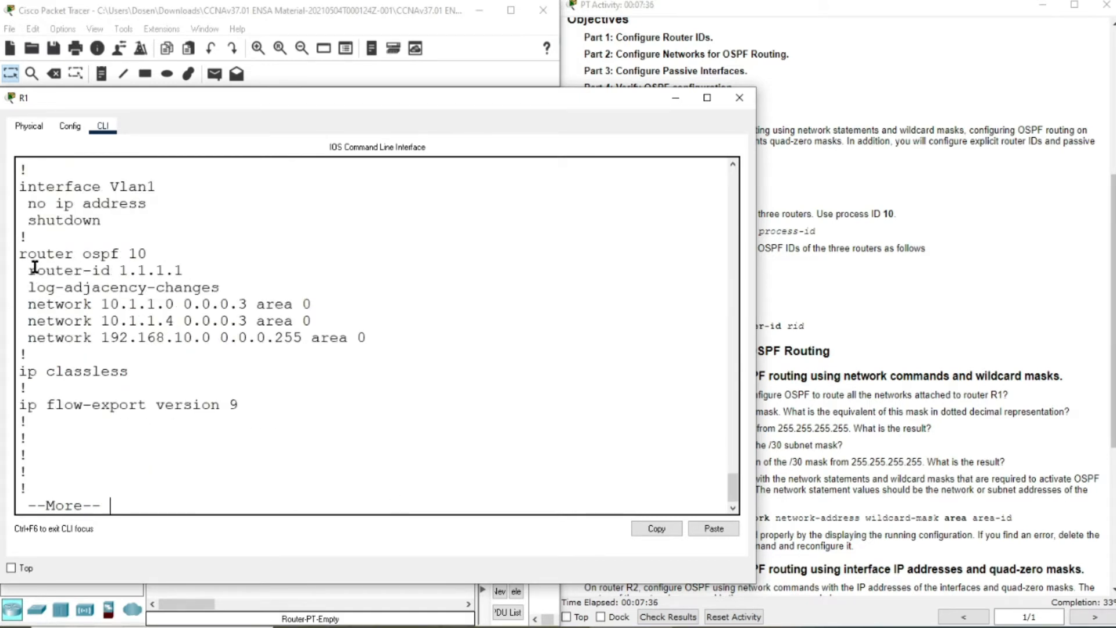
pyautogui.moveTo(30, 254); pyautogui.dragTo(210, 265)
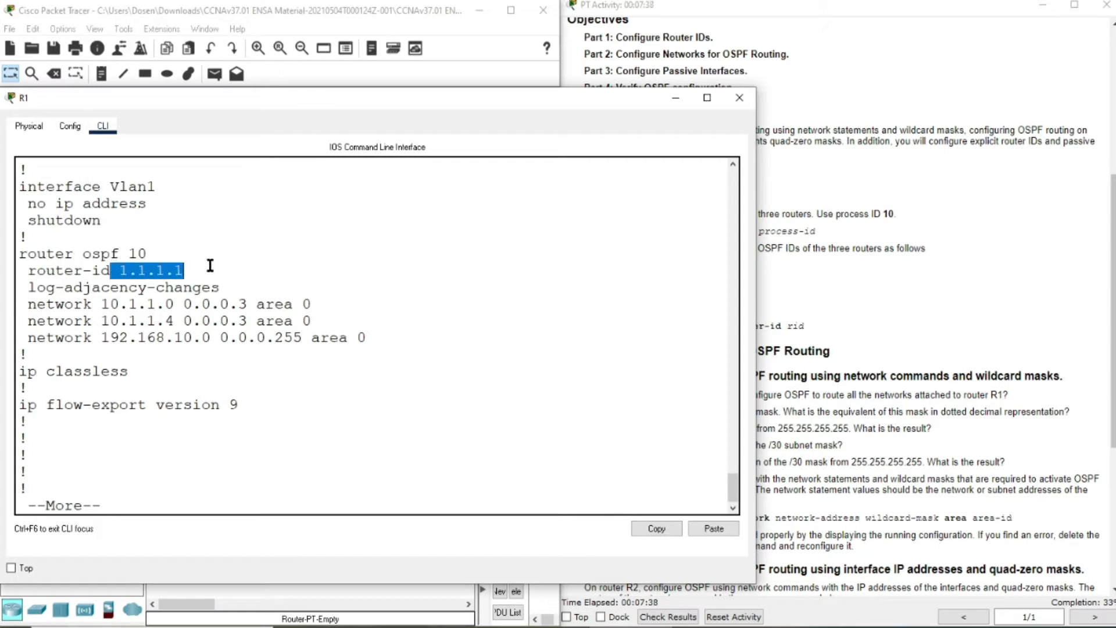
pyautogui.click(35, 307)
pyautogui.moveTo(35, 307); pyautogui.dragTo(276, 305)
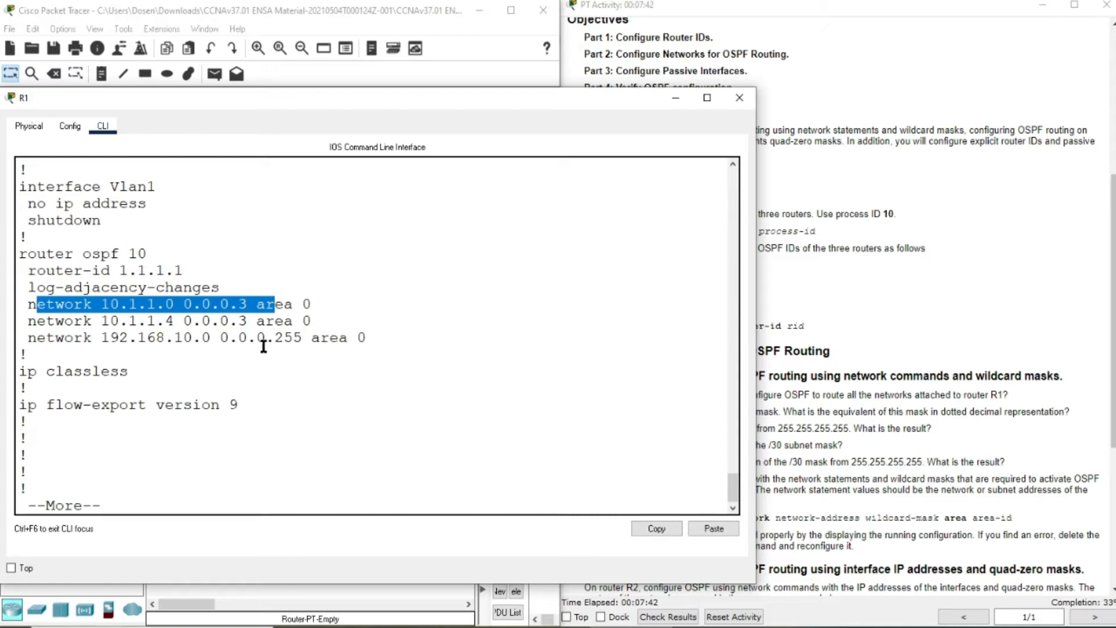
pyautogui.click(362, 383)
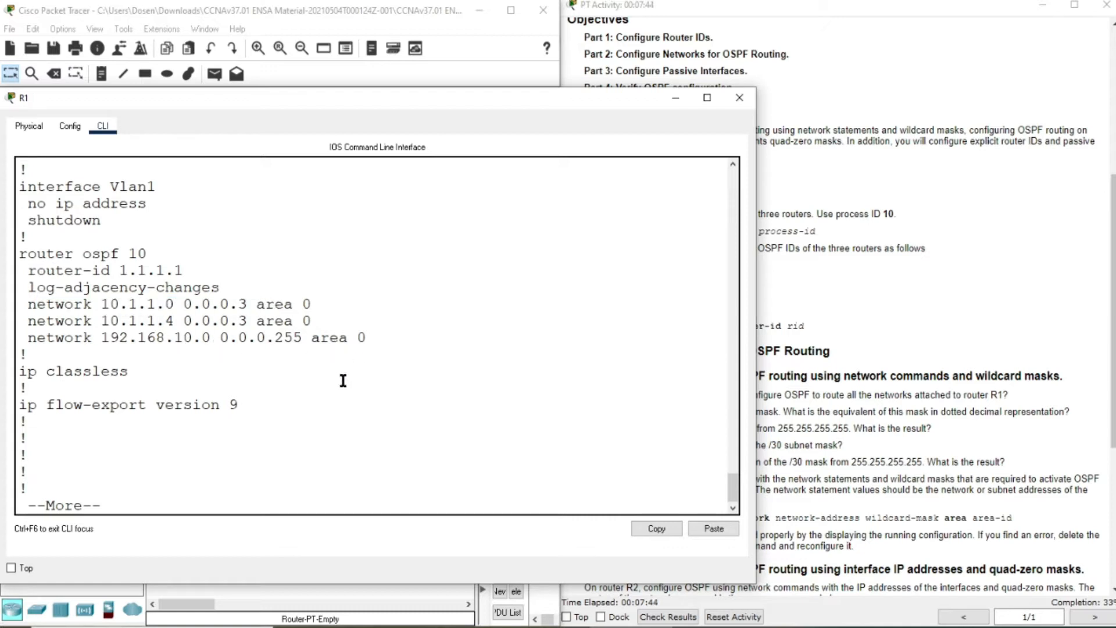
# - Read Part 2, Step 1b on verifying OSPF and Step 2 on configuring R2 with interface IP addresses and quad-zero masks
pyautogui.click(896, 478)
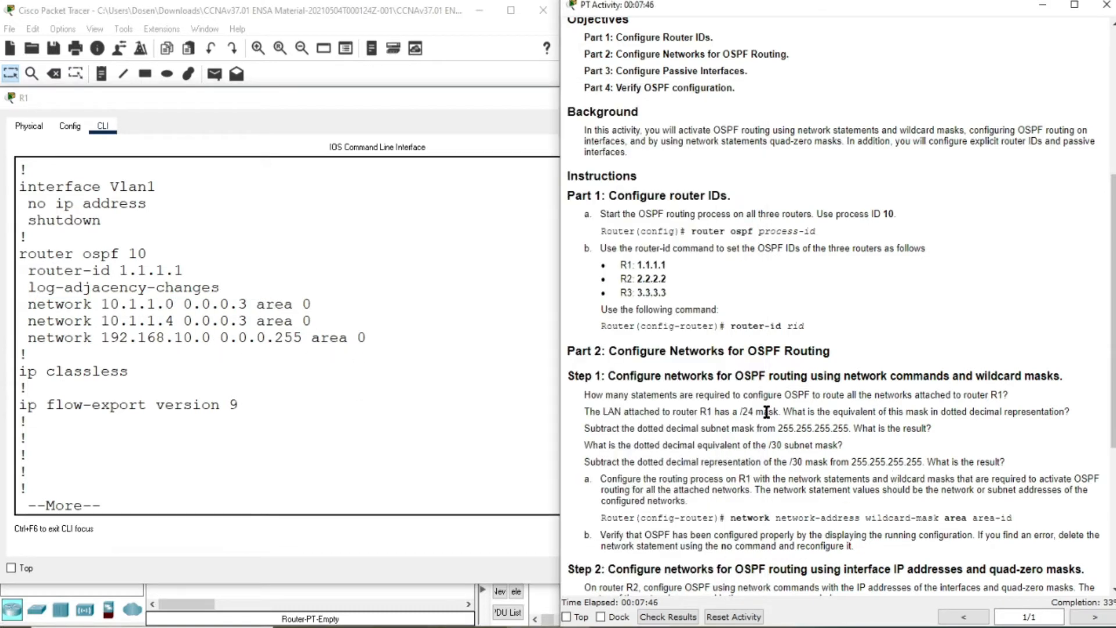
pyautogui.scroll(-3, 765, 419)
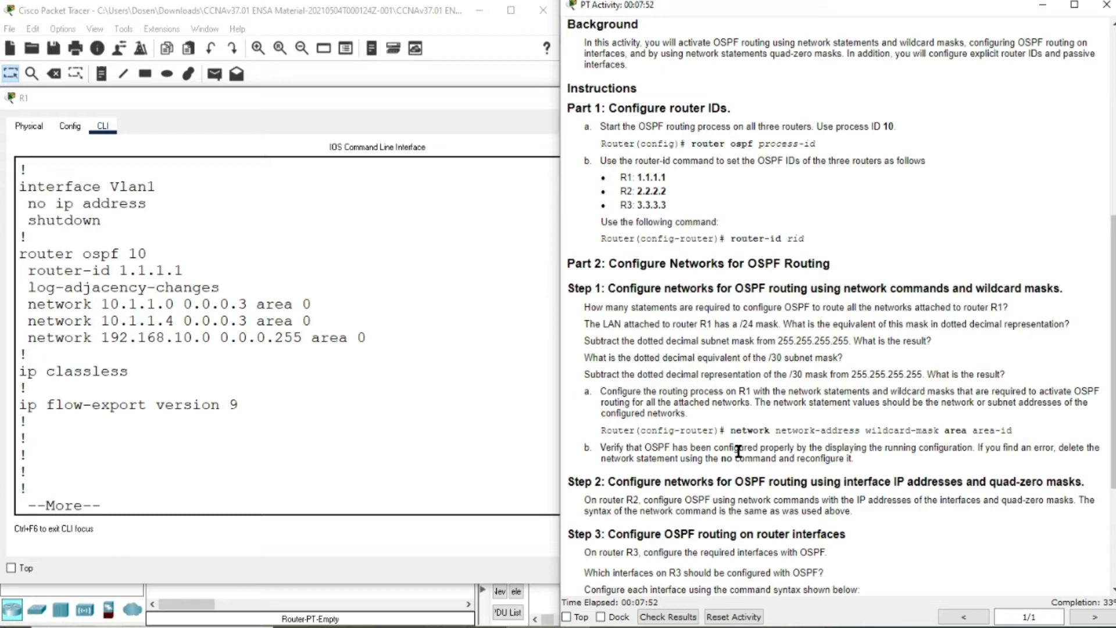
pyautogui.moveTo(635, 451); pyautogui.dragTo(878, 449)
pyautogui.scroll(-3, 880, 423)
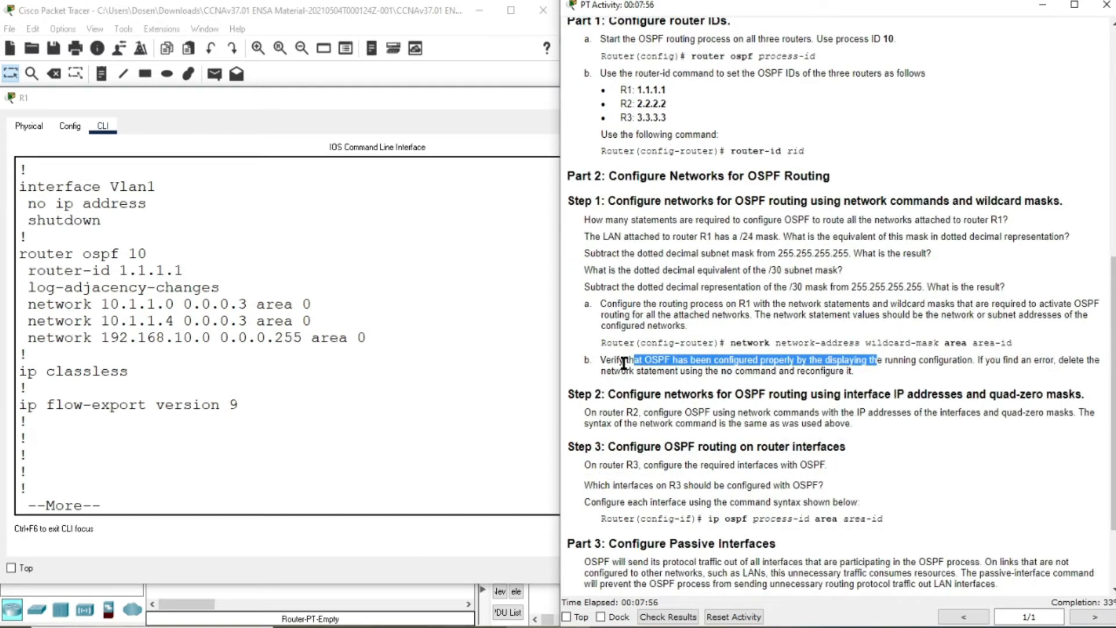
pyautogui.moveTo(849, 412); pyautogui.dragTo(962, 408)
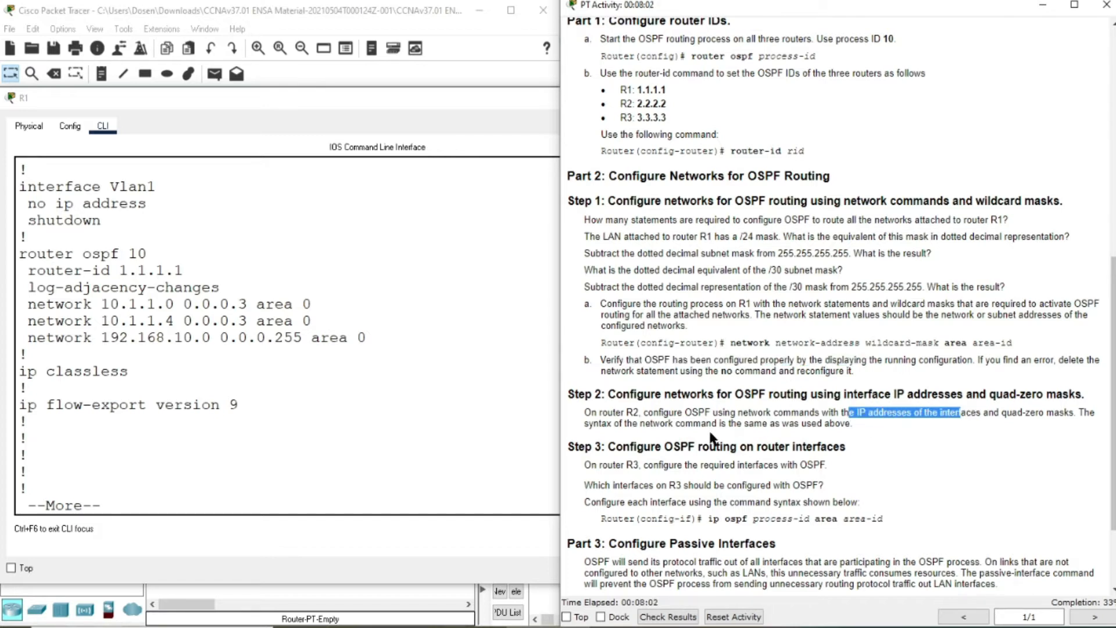
pyautogui.click(607, 416)
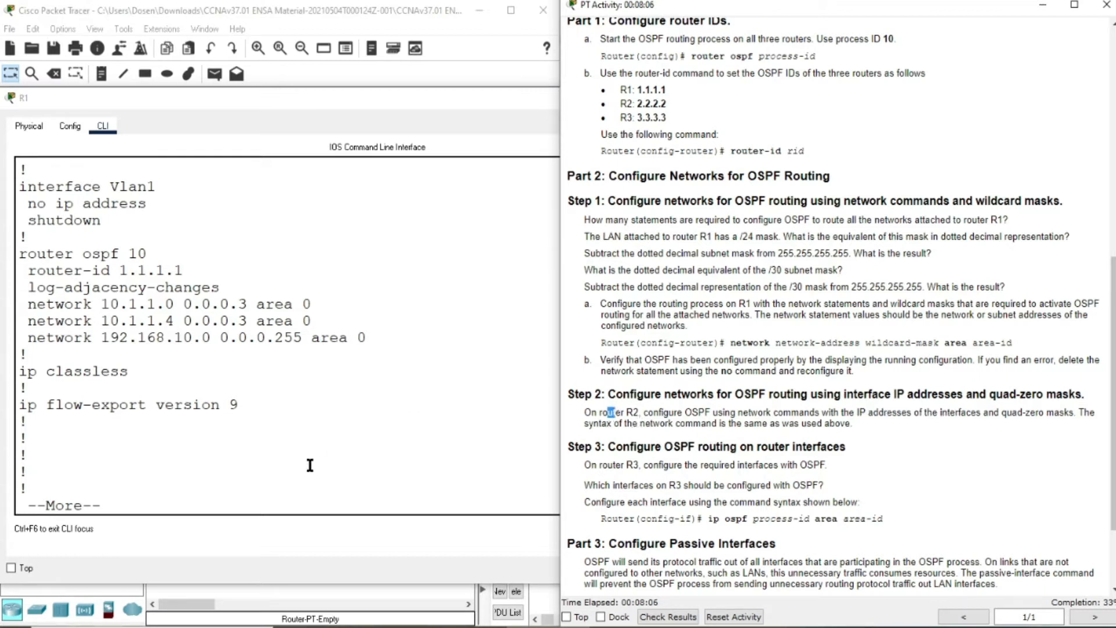
# - Put R1's window away, open R2's command line and leave configuration mode for privileged EXEC mode
pyautogui.click(309, 465)
pyautogui.click(674, 99)
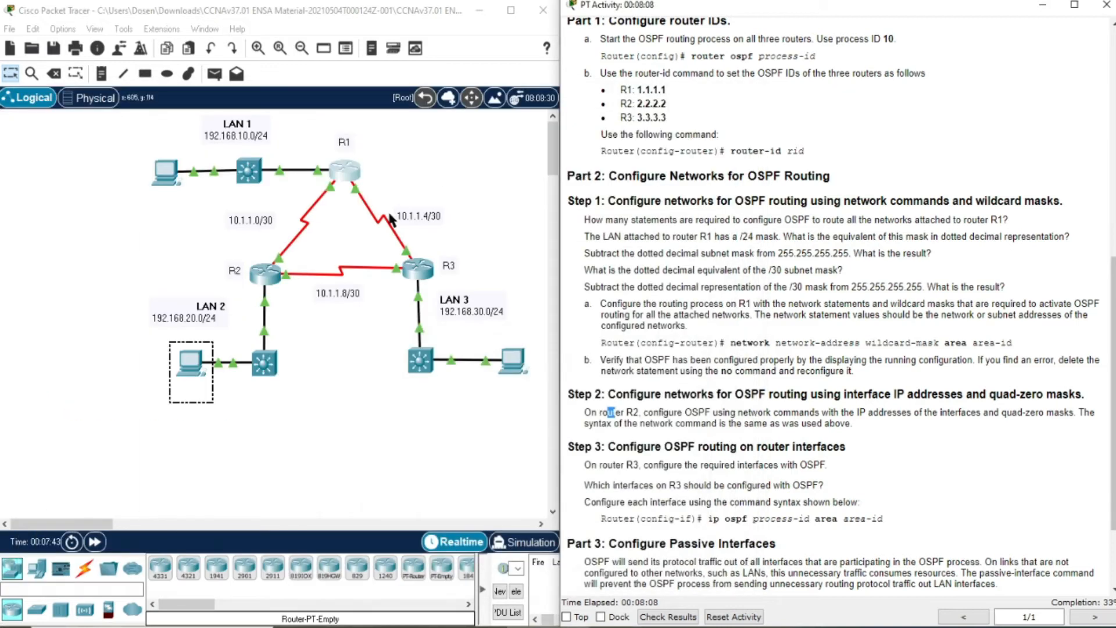
pyautogui.click(277, 273)
pyautogui.write('end')
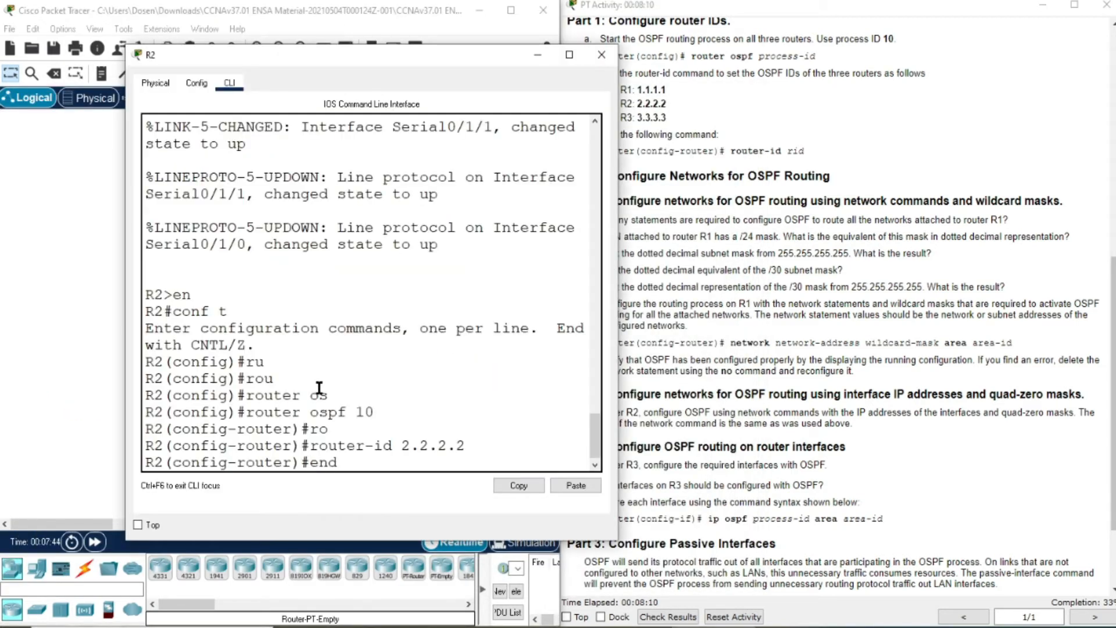
pyautogui.press('Return')
# - List R2's directly connected networks with show ip route connected and widen its window so each route fits on one line
pyautogui.write('show ip')
pyautogui.press('Tab')
pyautogui.write('ip route')
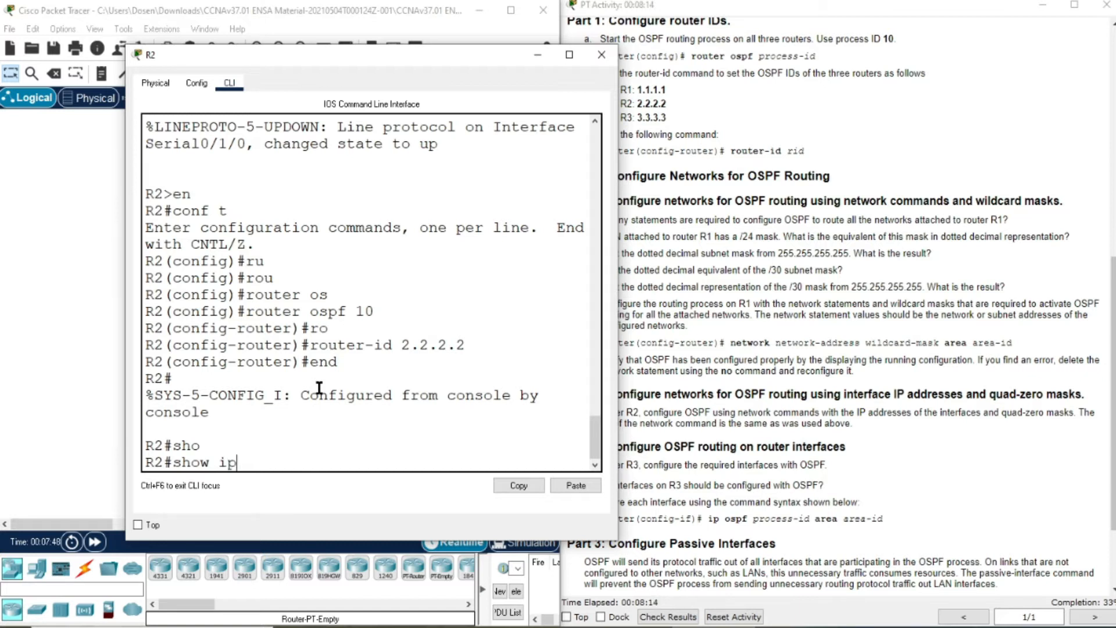
pyautogui.press('Tab')
pyautogui.write('co')
pyautogui.press('Tab')
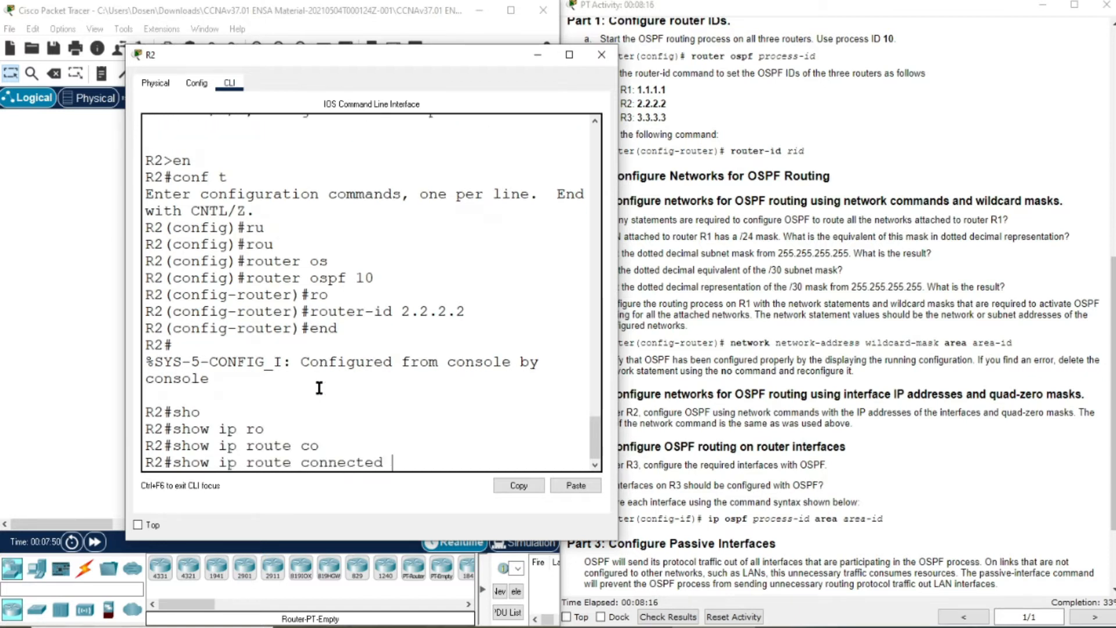
pyautogui.press('Return')
pyautogui.moveTo(618, 538); pyautogui.dragTo(863, 625)
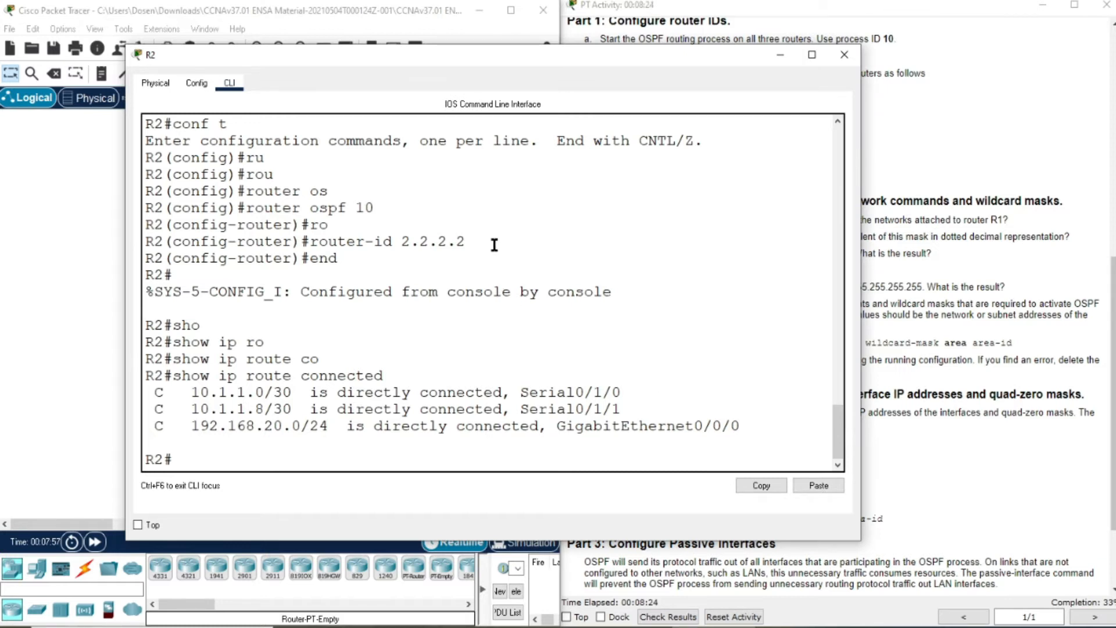
# - Compare R2's connected networks with the topology and the Step 2 instructions, and close and reopen R2's window
pyautogui.moveTo(363, 57); pyautogui.dragTo(762, 134)
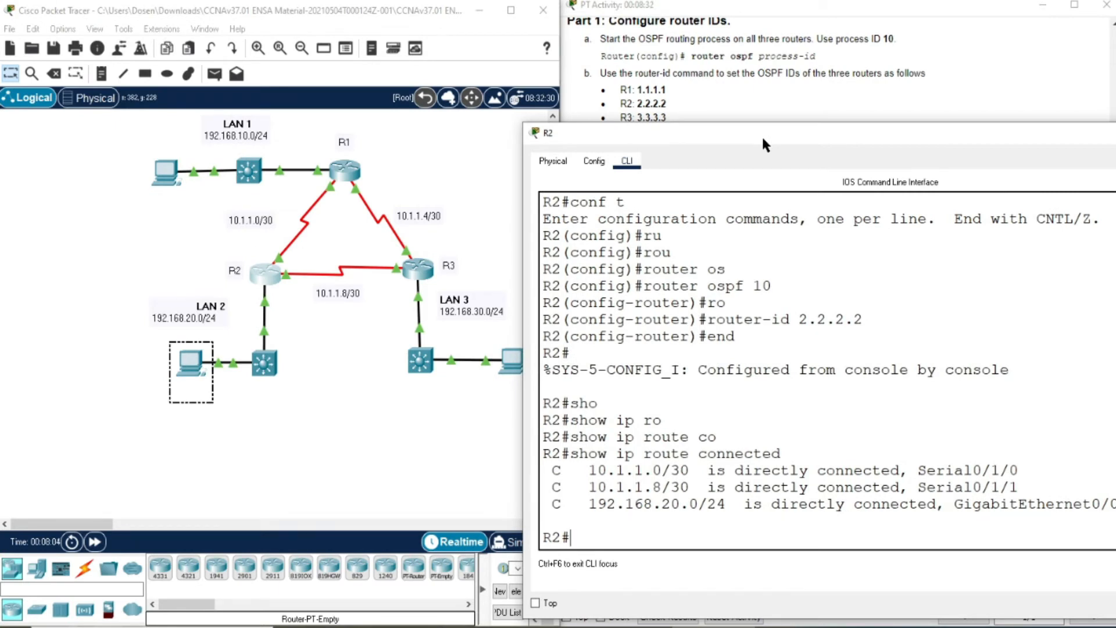
pyautogui.moveTo(763, 139); pyautogui.dragTo(536, 103)
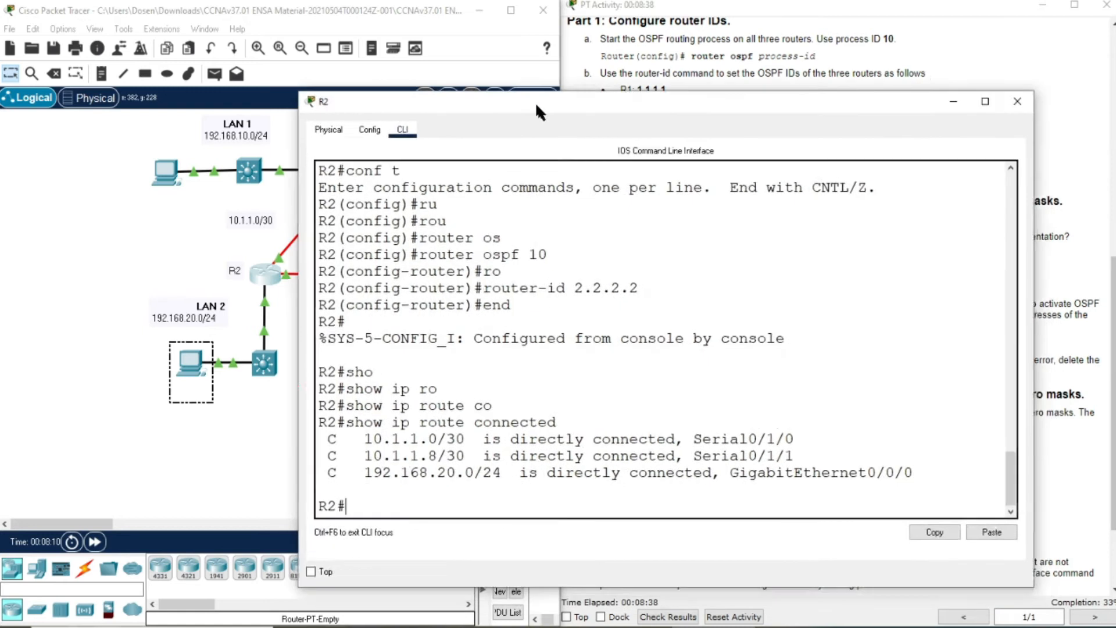
pyautogui.moveTo(634, 110); pyautogui.dragTo(432, 585)
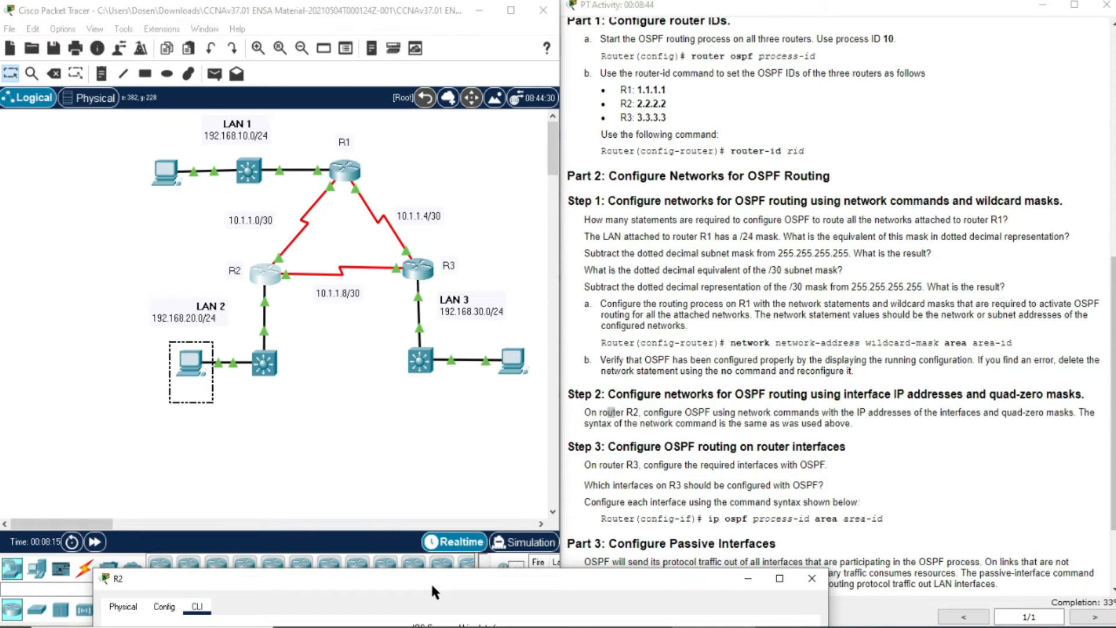
pyautogui.moveTo(431, 582); pyautogui.dragTo(661, 64)
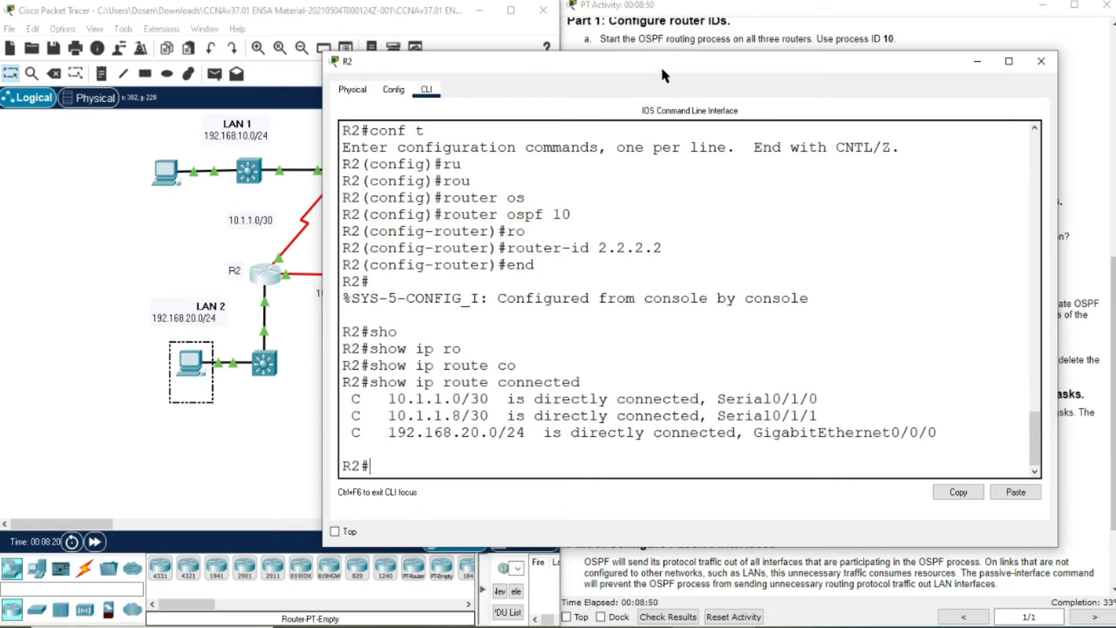
pyautogui.click(1041, 61)
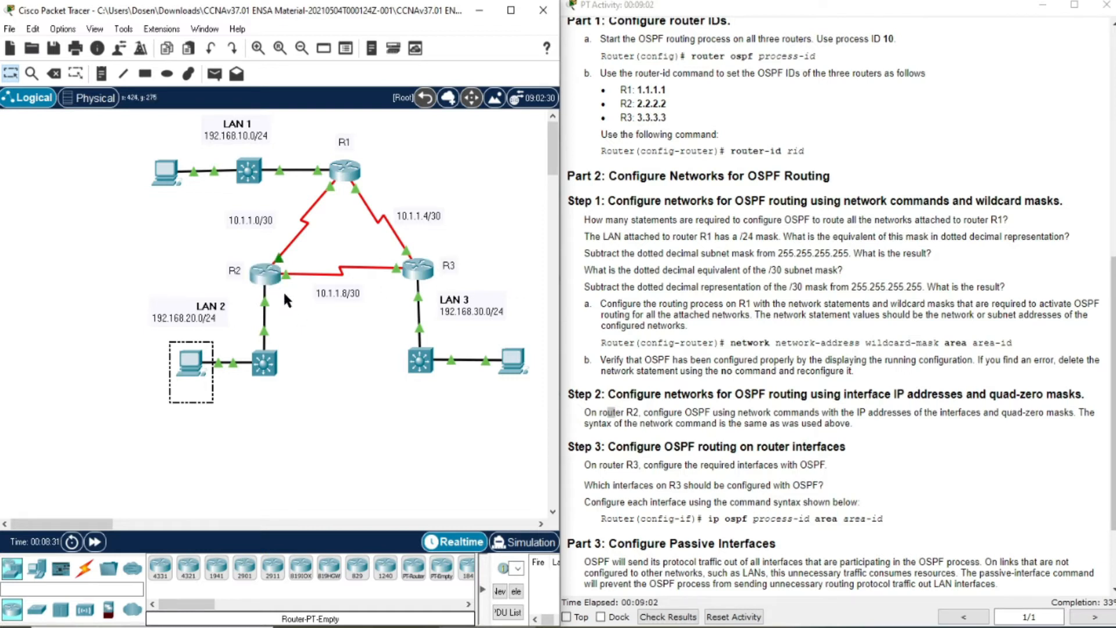
pyautogui.click(265, 285)
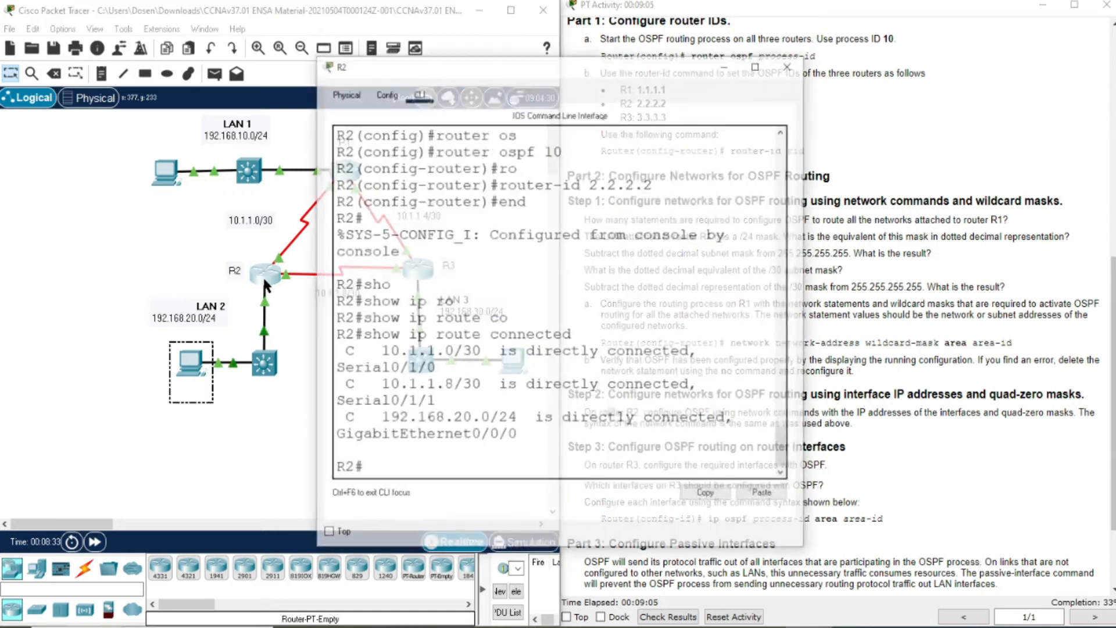
# - Display R2's full routing table with show ip route and widen its window so each route fits on one line
pyautogui.write('sh ip ro')
pyautogui.press('Tab')
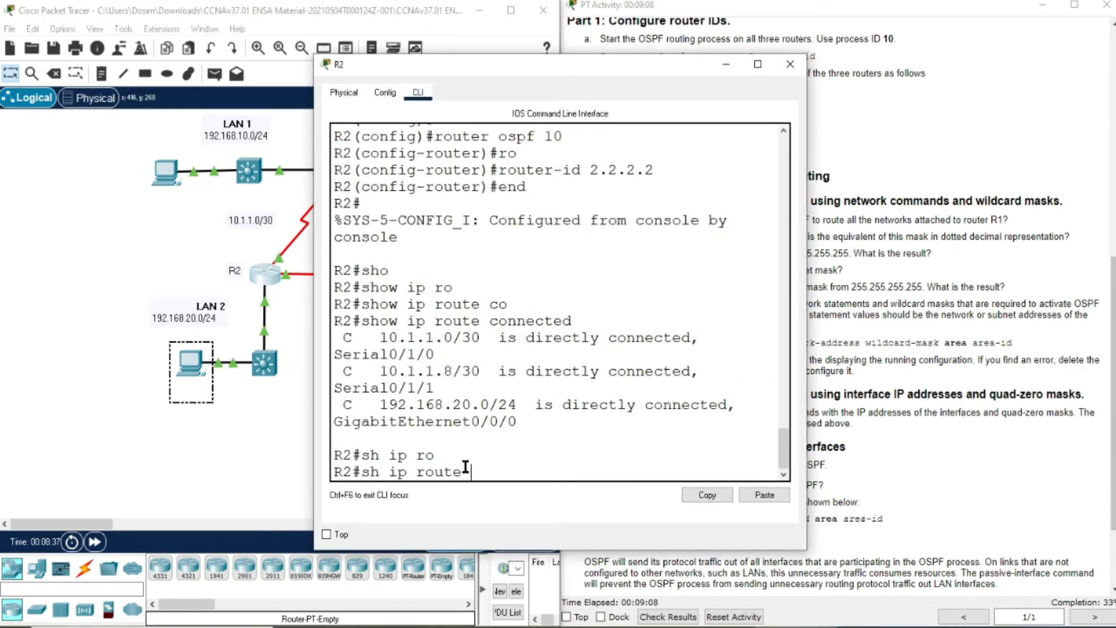
pyautogui.press('Return')
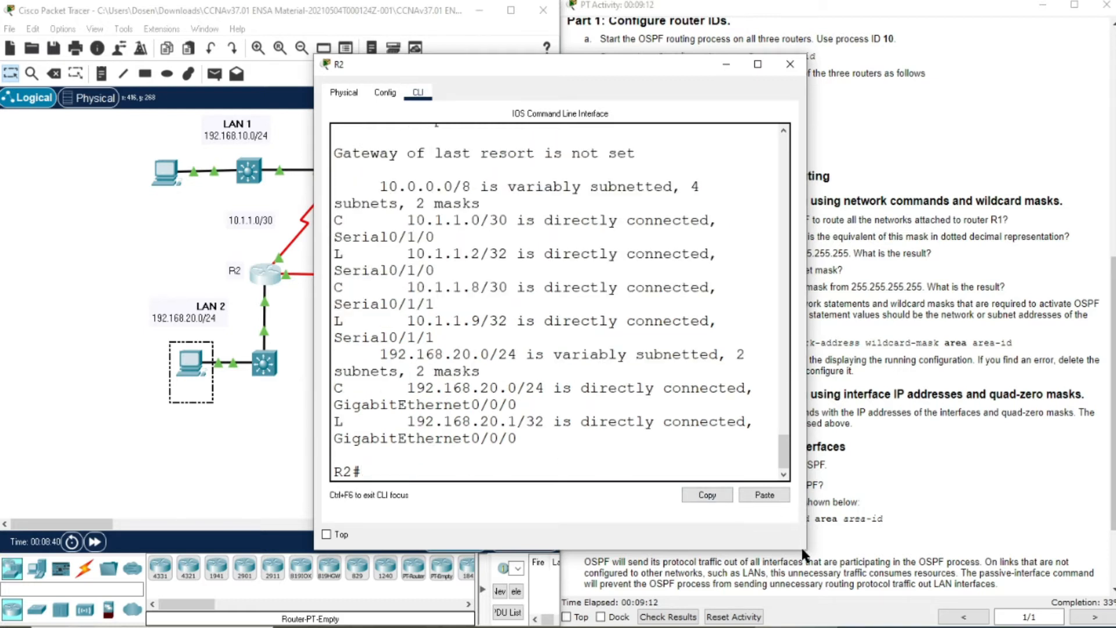
pyautogui.moveTo(810, 549); pyautogui.dragTo(991, 549)
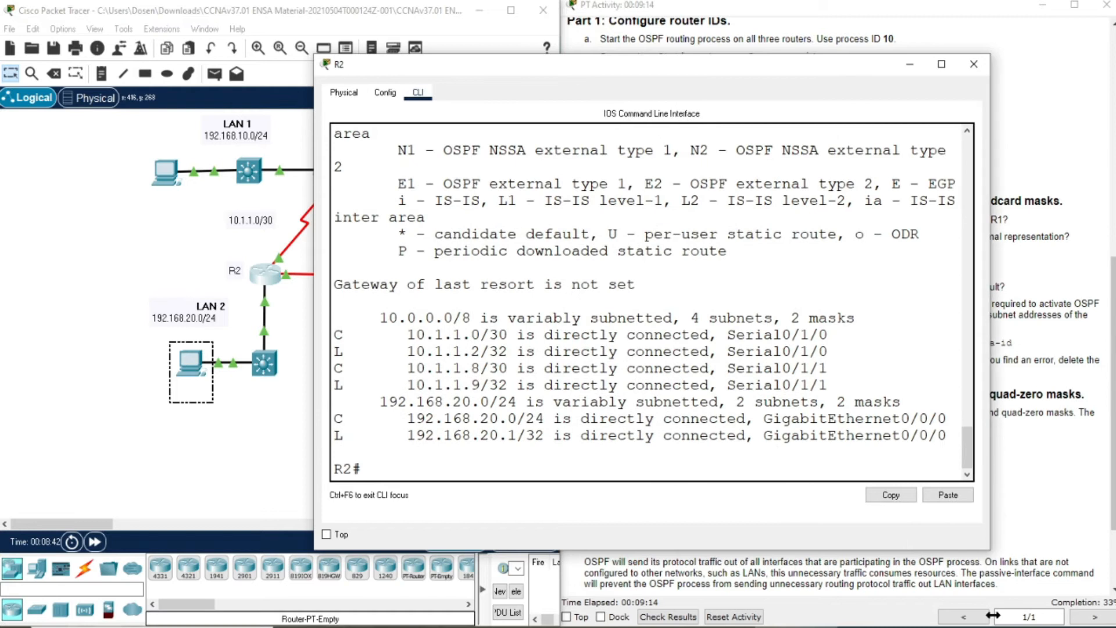
pyautogui.moveTo(433, 67); pyautogui.dragTo(129, 44)
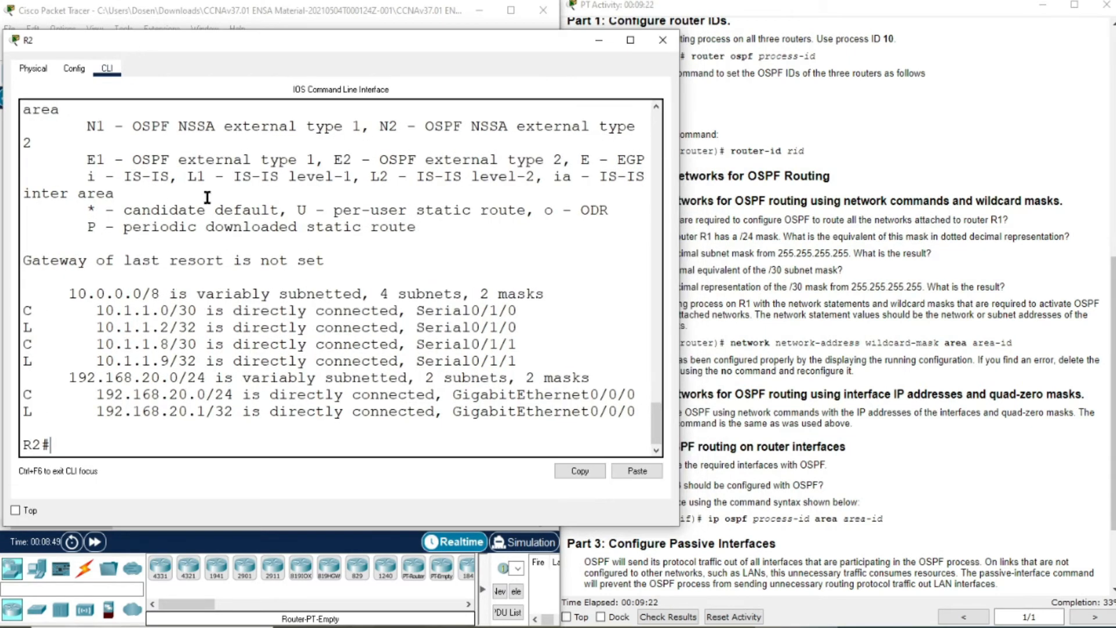
pyautogui.click(791, 271)
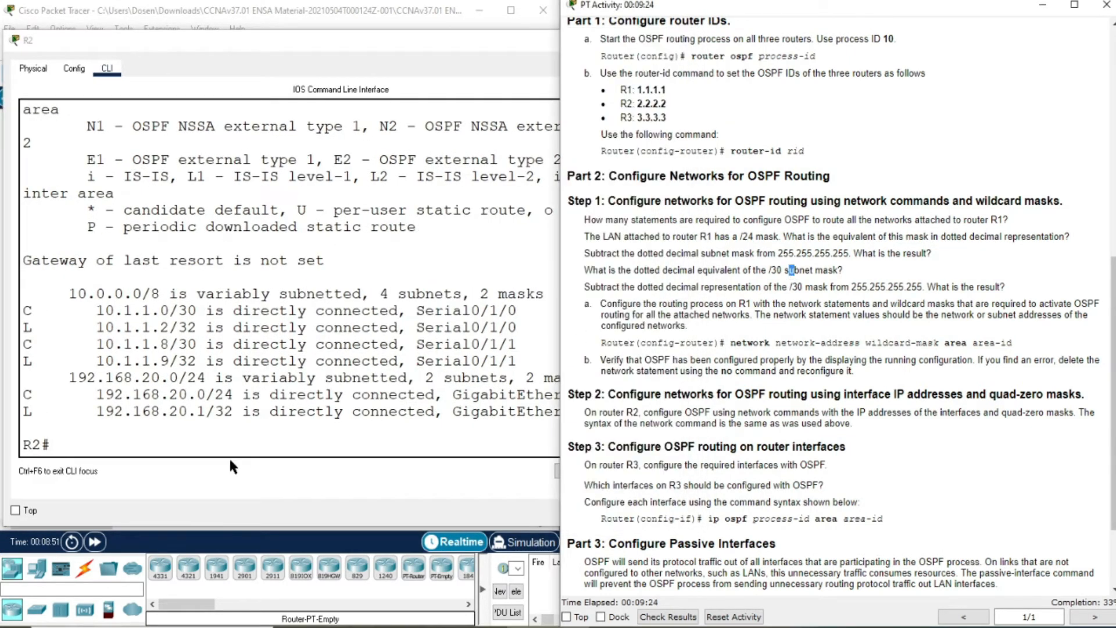
# - Enter global configuration mode on R2 and open the configuration of OSPF process 10
pyautogui.click(141, 447)
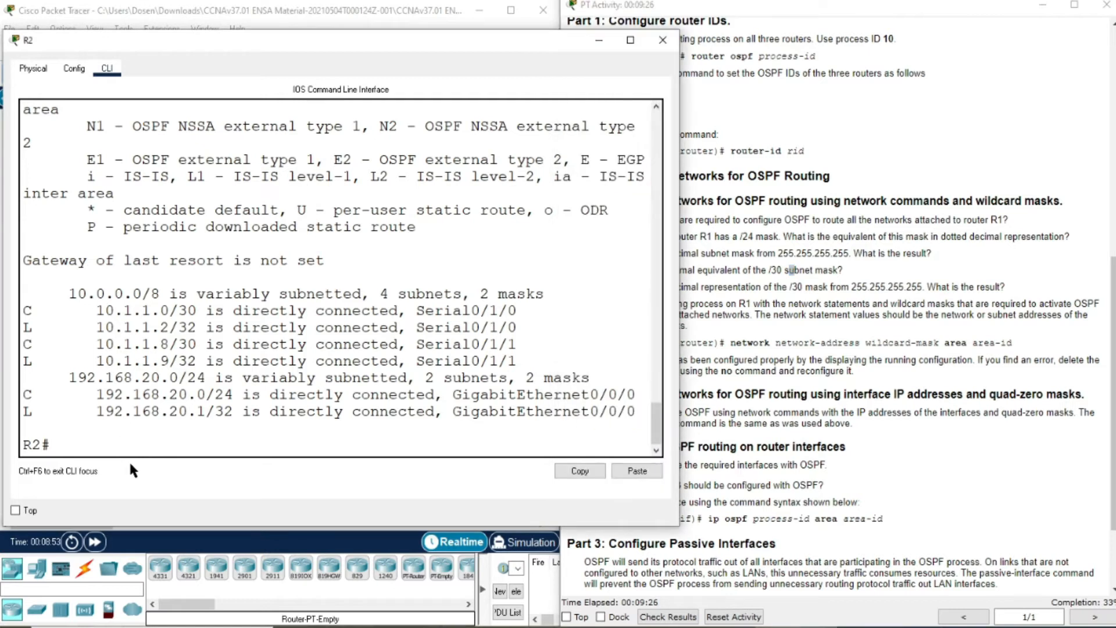
pyautogui.write('conf t')
pyautogui.press('Return')
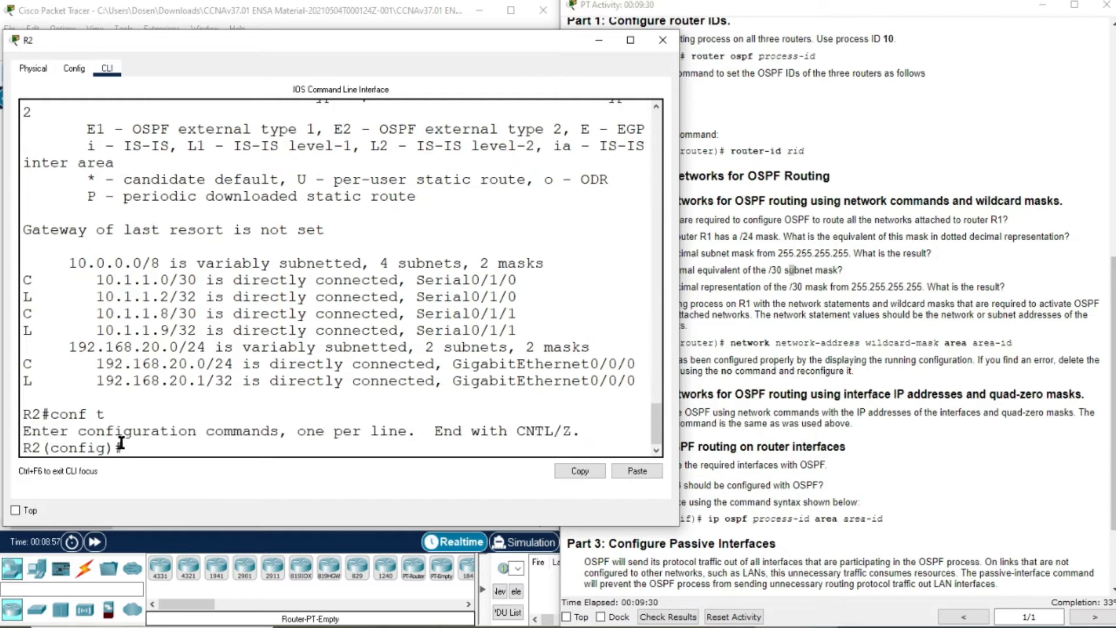
pyautogui.write('router')
pyautogui.press('Tab')
pyautogui.write('os')
pyautogui.press('Tab')
pyautogui.write('10')
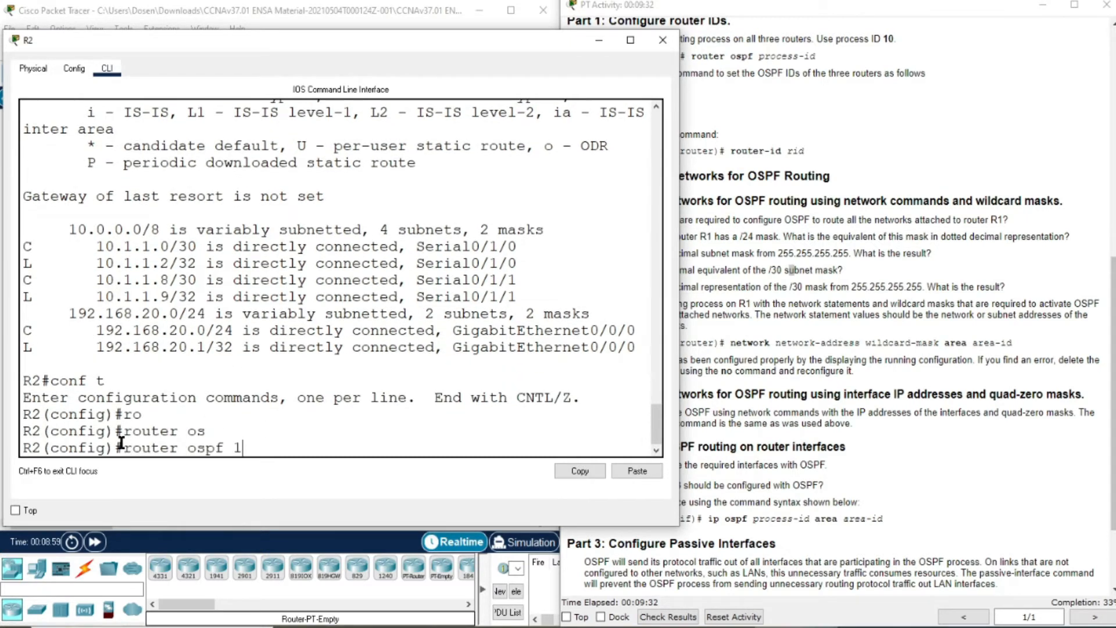
pyautogui.press('Return')
# - Add R2's Serial0/1/0 address 10.1.1.2 to OSPF with mask 0.0.0.0 in area 0
pyautogui.write('net')
pyautogui.press('Tab')
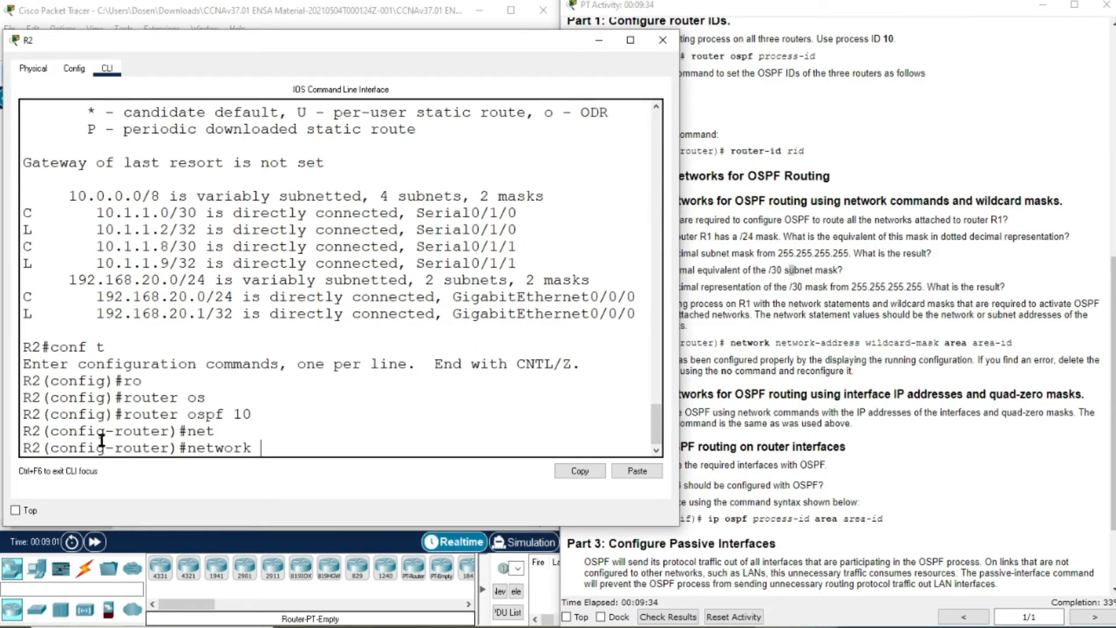
pyautogui.click(759, 384)
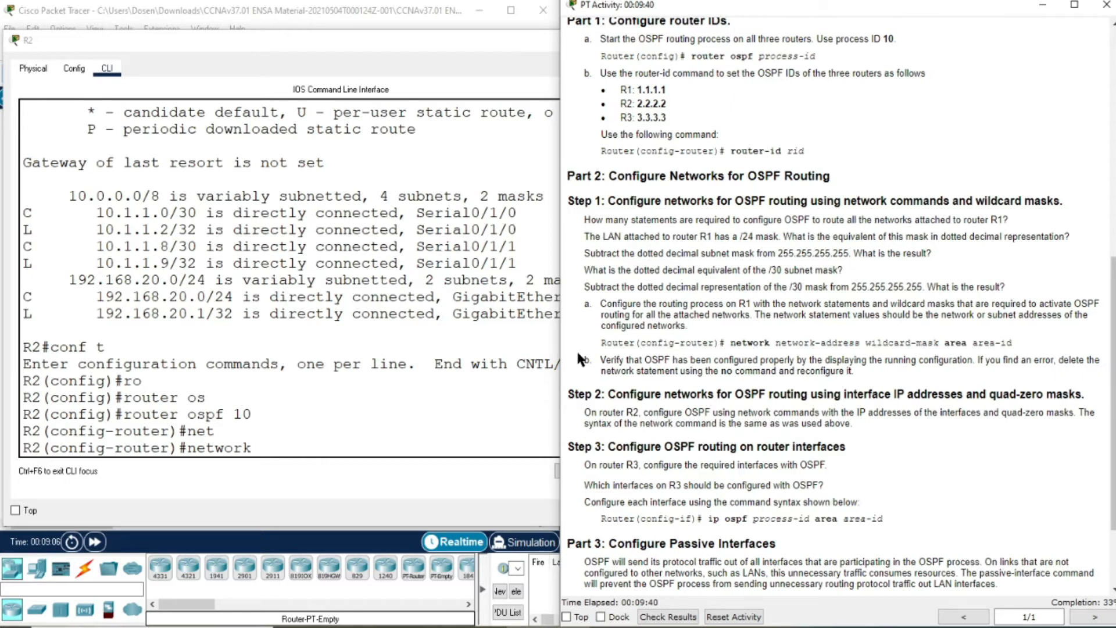
pyautogui.moveTo(23, 231); pyautogui.dragTo(171, 232)
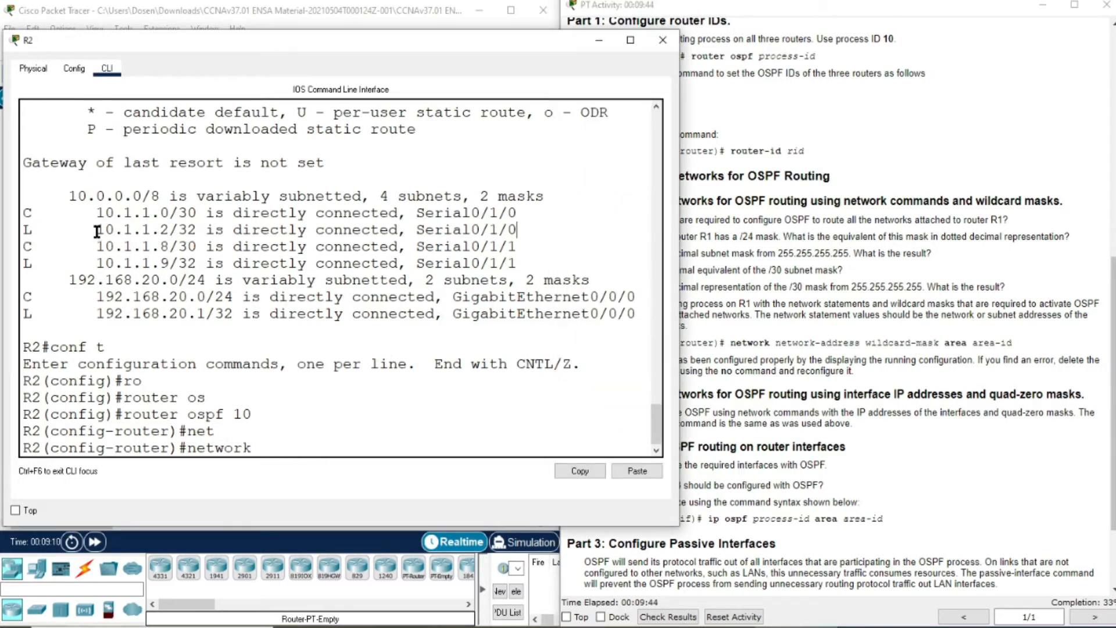
pyautogui.moveTo(97, 231); pyautogui.dragTo(152, 231)
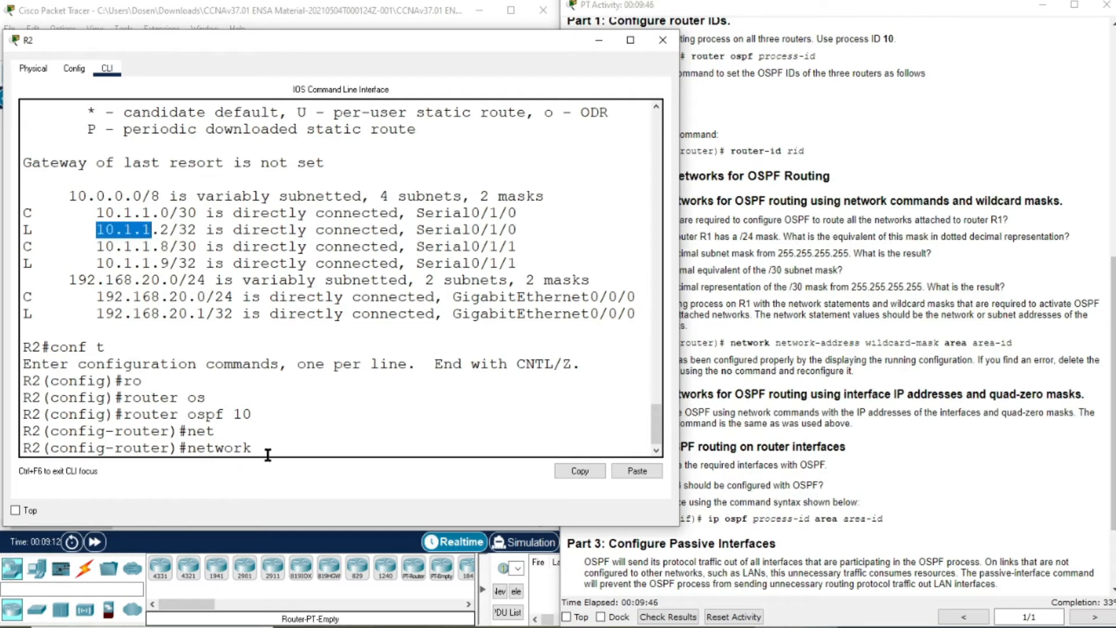
pyautogui.click(282, 449)
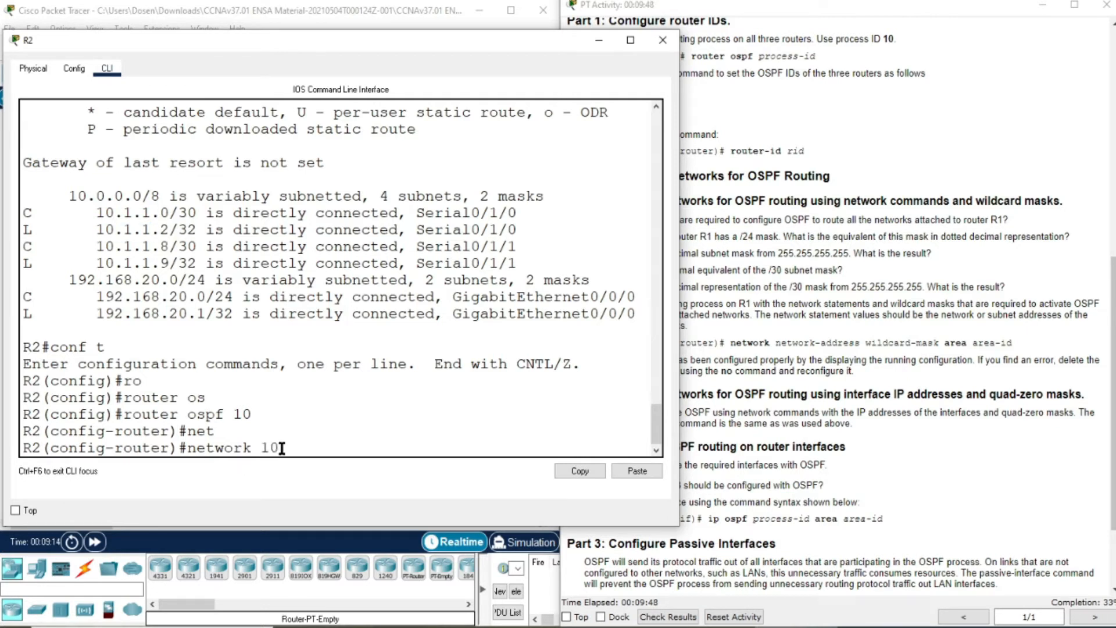
pyautogui.write('.1.2 0.0.0.0 are')
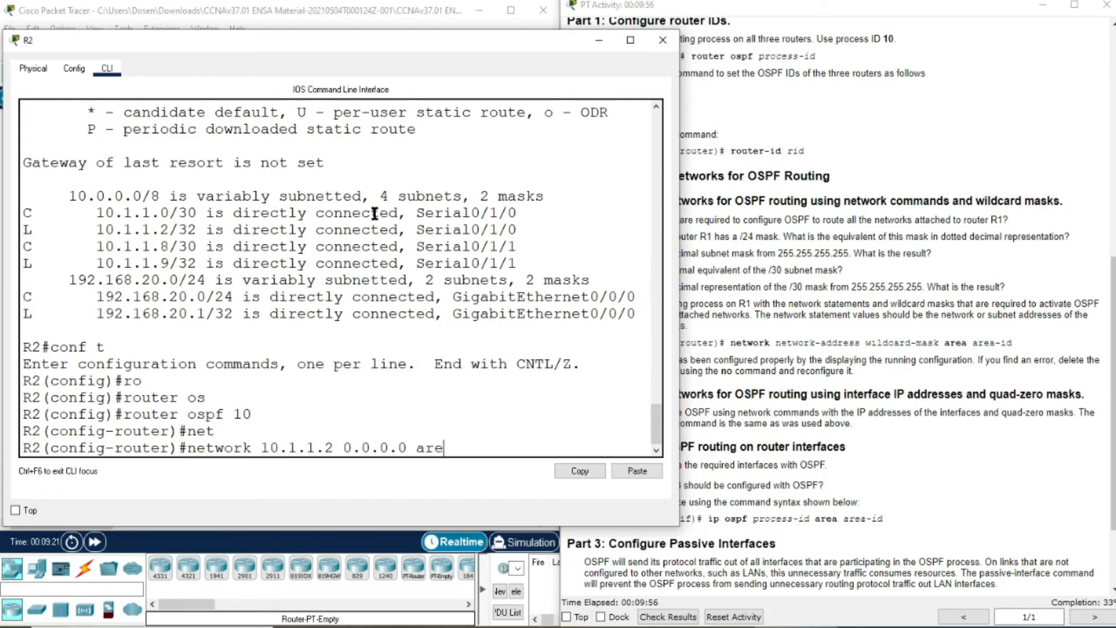
pyautogui.press('Tab')
pyautogui.write('0')
pyautogui.press('Return')
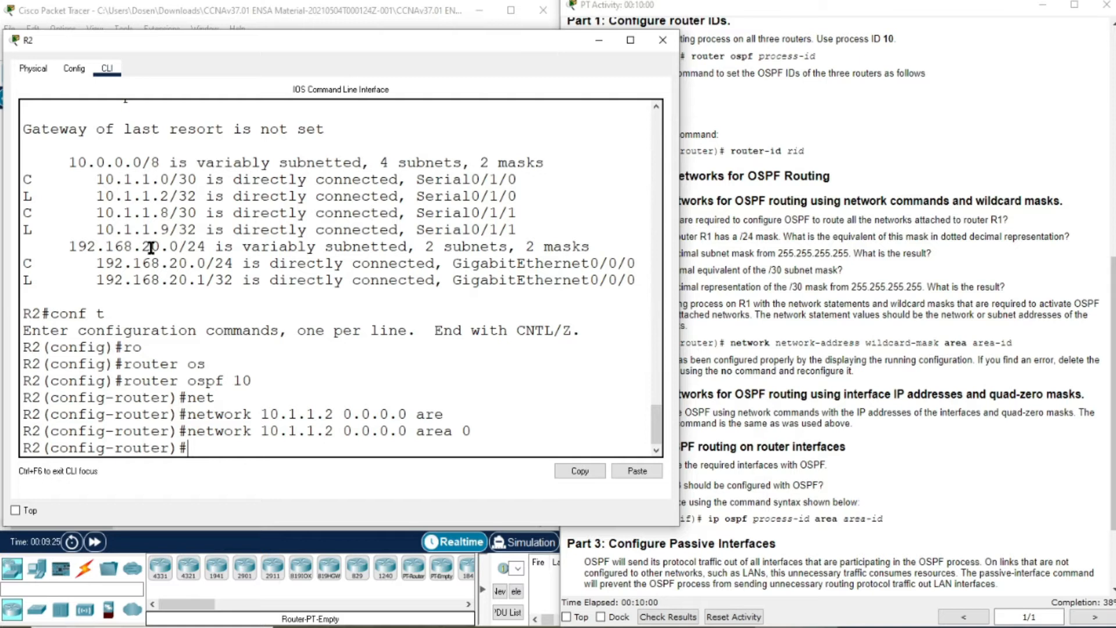
# - Try to copy the address 10.1.1.9 from R2's routing table output
pyautogui.moveTo(97, 230); pyautogui.dragTo(168, 230)
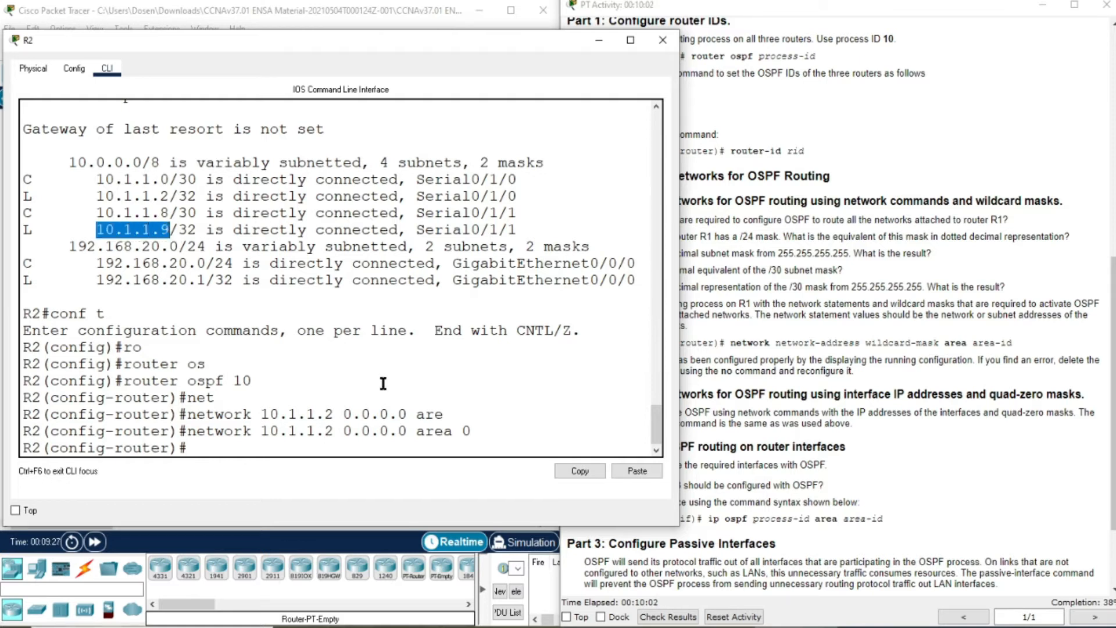
pyautogui.click(581, 474)
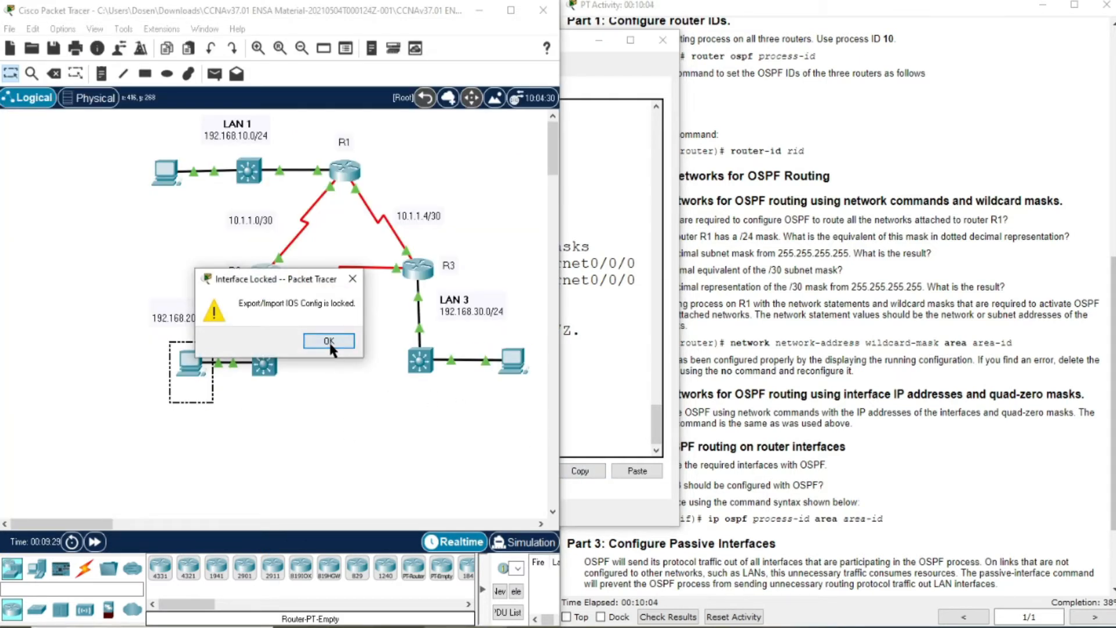
pyautogui.click(329, 342)
pyautogui.click(270, 282)
pyautogui.click(267, 446)
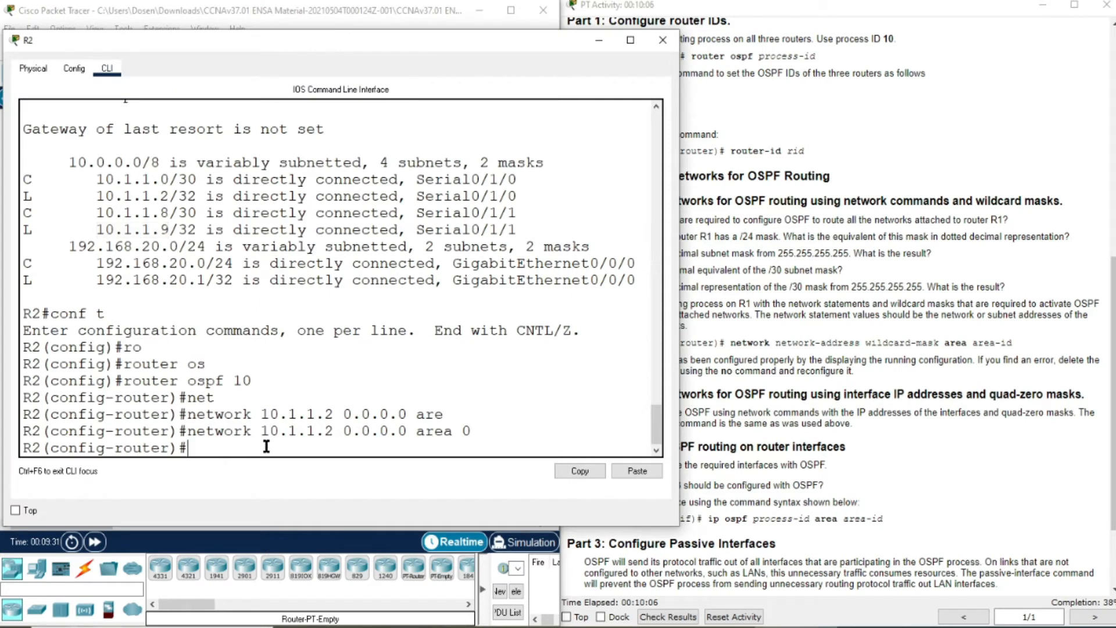
# - Add R2's Serial0/1/1 address 10.1.1.9 to OSPF with mask 0.0.0.0 in area 0
pyautogui.write('net')
pyautogui.press('Tab')
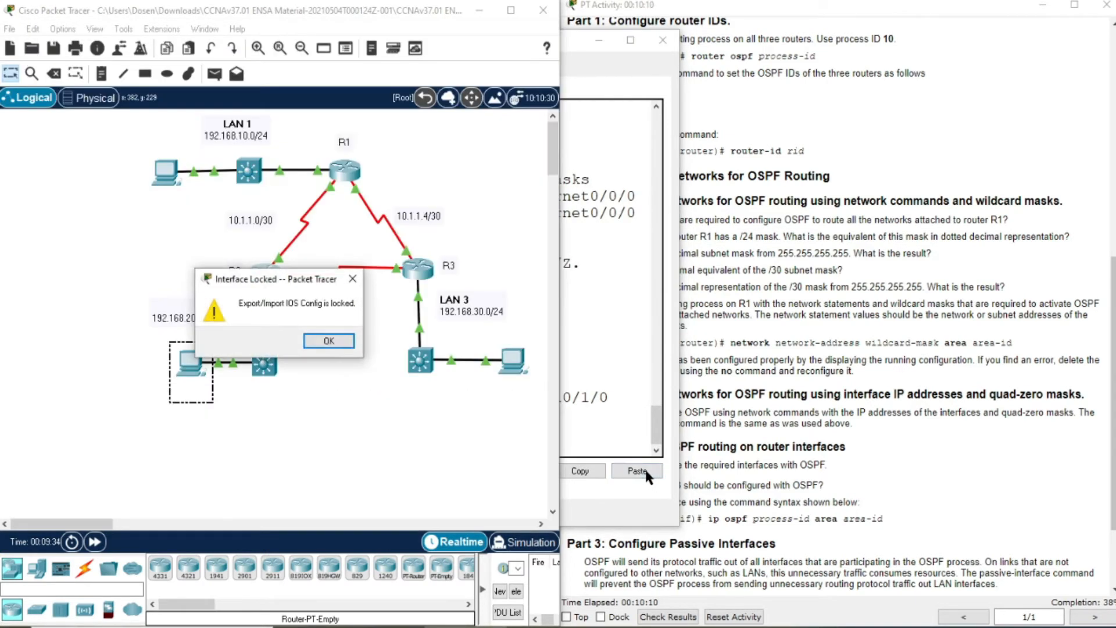
pyautogui.click(327, 341)
pyautogui.click(265, 276)
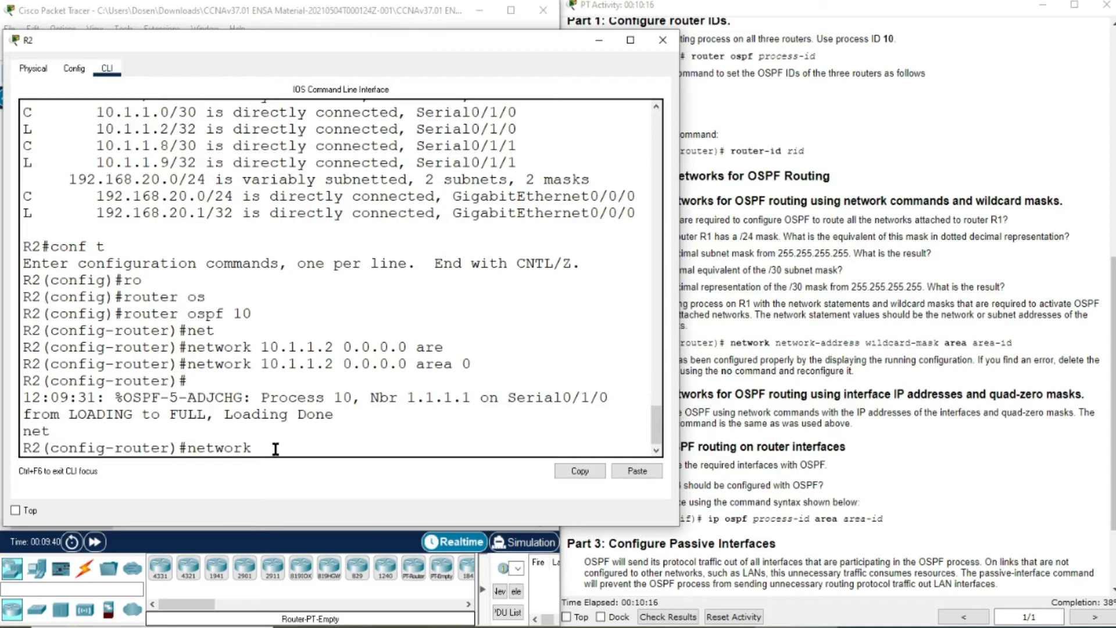
pyautogui.write('0.1.1.9')
pyautogui.write(' 0.0.0.0 ar')
pyautogui.write('e')
pyautogui.press('Tab')
pyautogui.write('0')
pyautogui.press('Return')
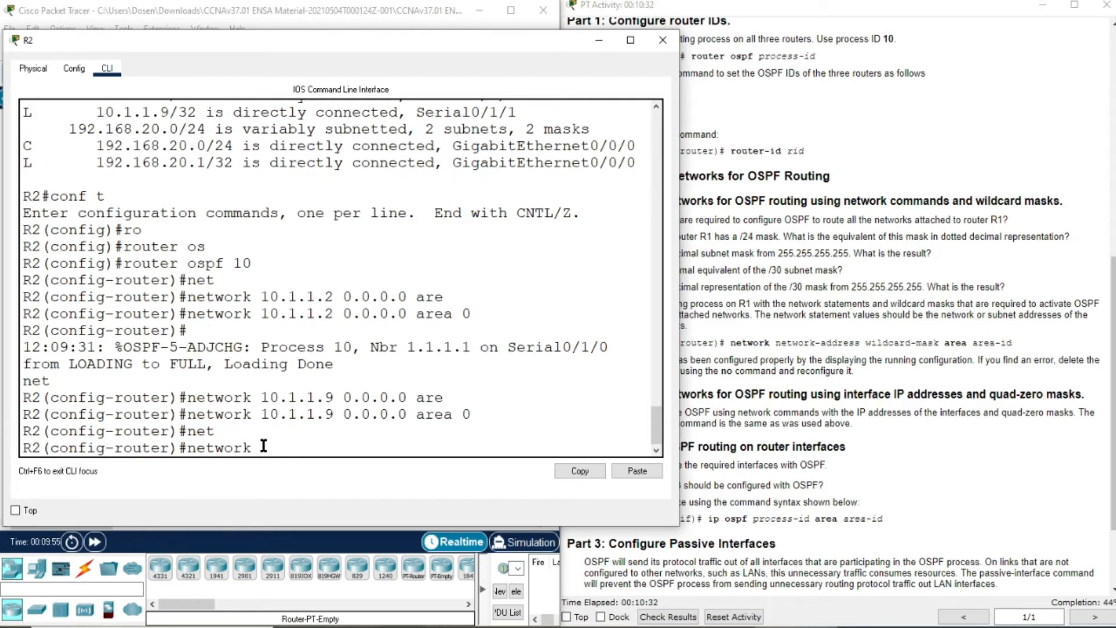
# - Add R2's LAN address 192.168.20.1 to OSPF with mask 0.0.0.0 in area 0 and review the statements against the routing table
pyautogui.write('192.168.20.1 0.0.0.0 are')
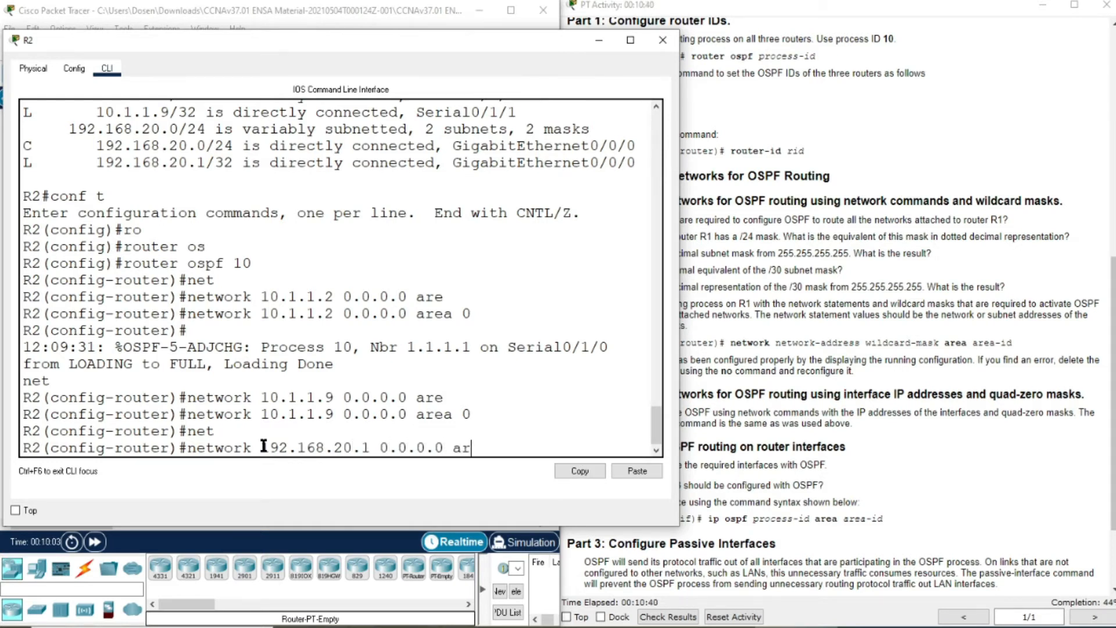
pyautogui.press('Tab')
pyautogui.write('0')
pyautogui.press('Return')
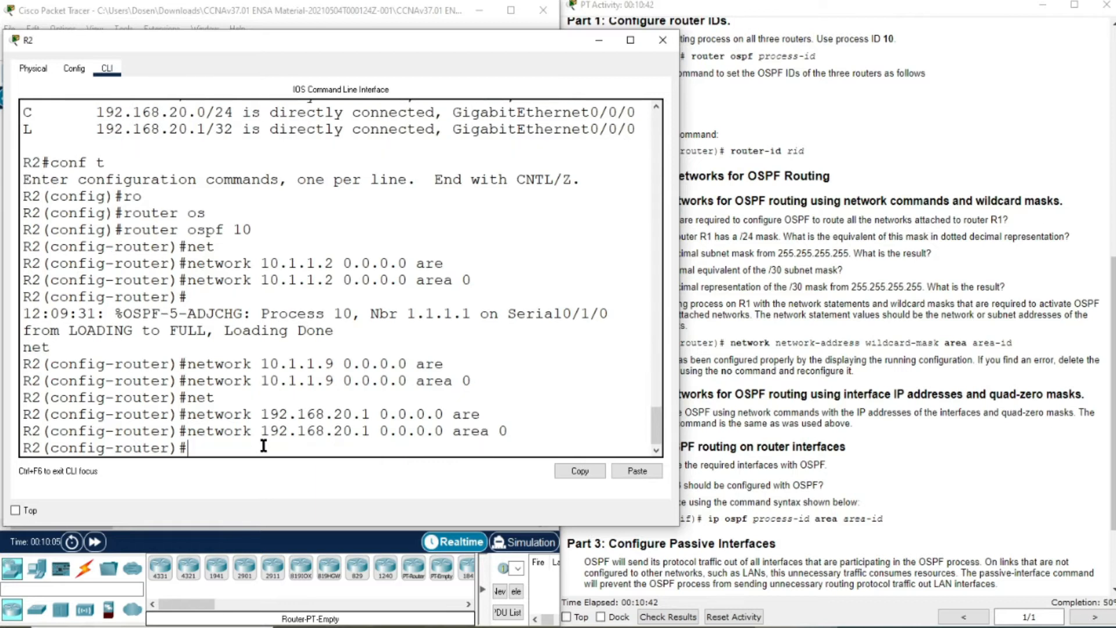
pyautogui.scroll(3, 263, 446)
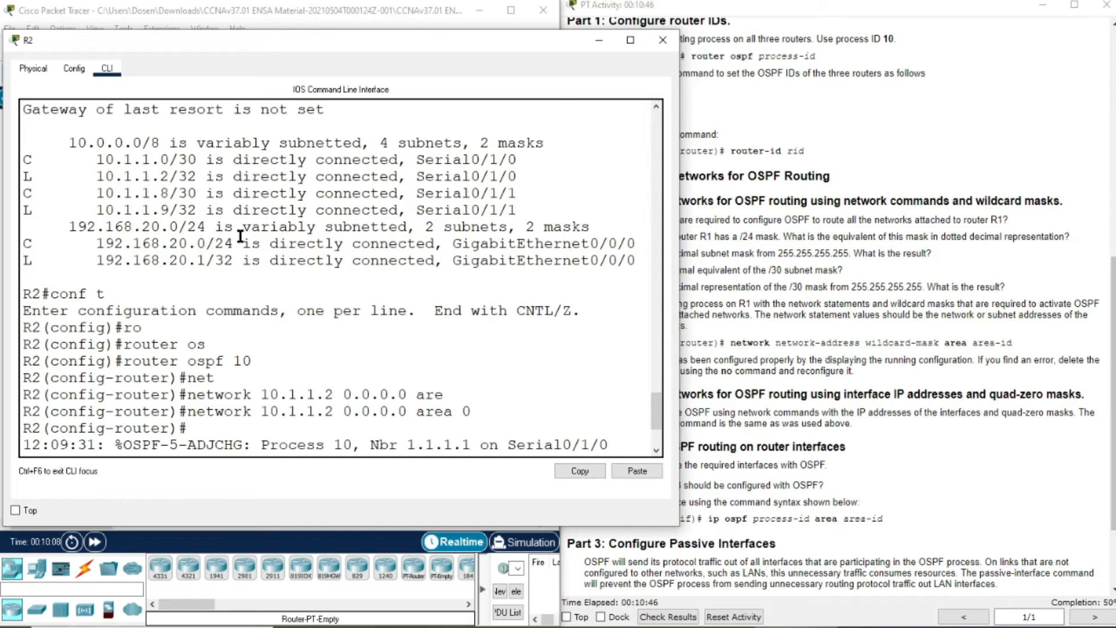
pyautogui.scroll(-3, 550, 375)
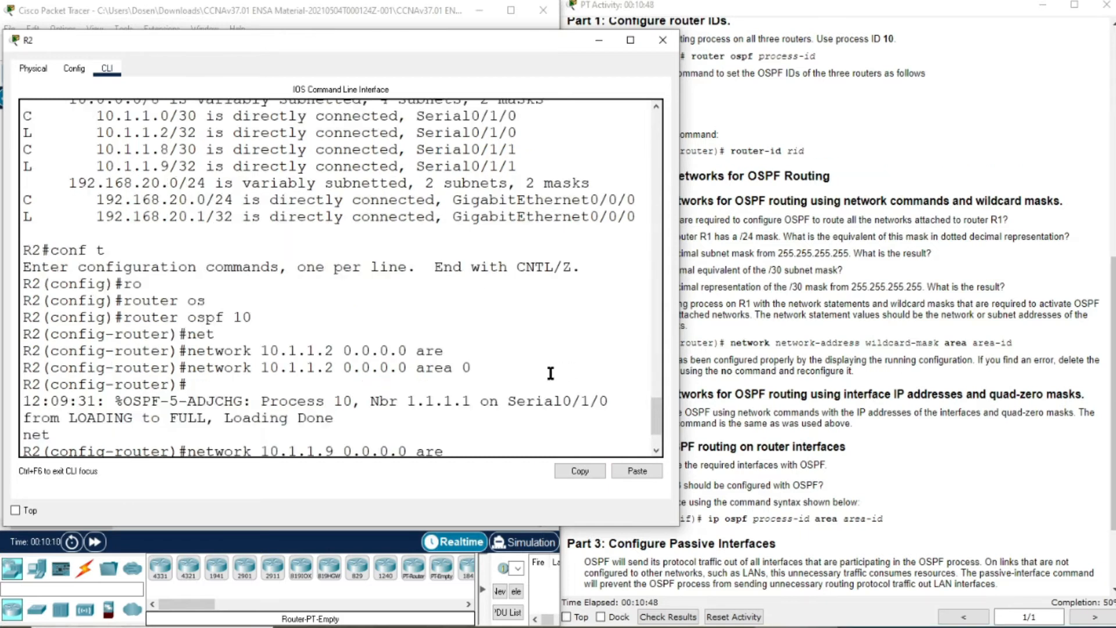
# - Read Part 2, Step 3 on configuring OSPF on R3's interfaces and close R2's window
pyautogui.click(798, 362)
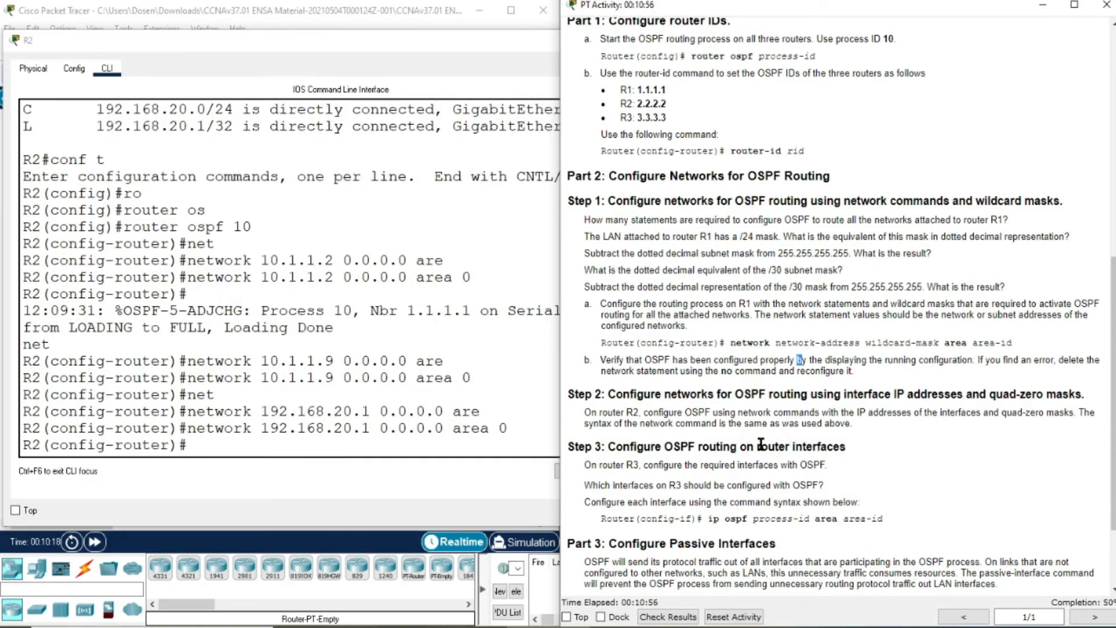
pyautogui.scroll(-1, 813, 427)
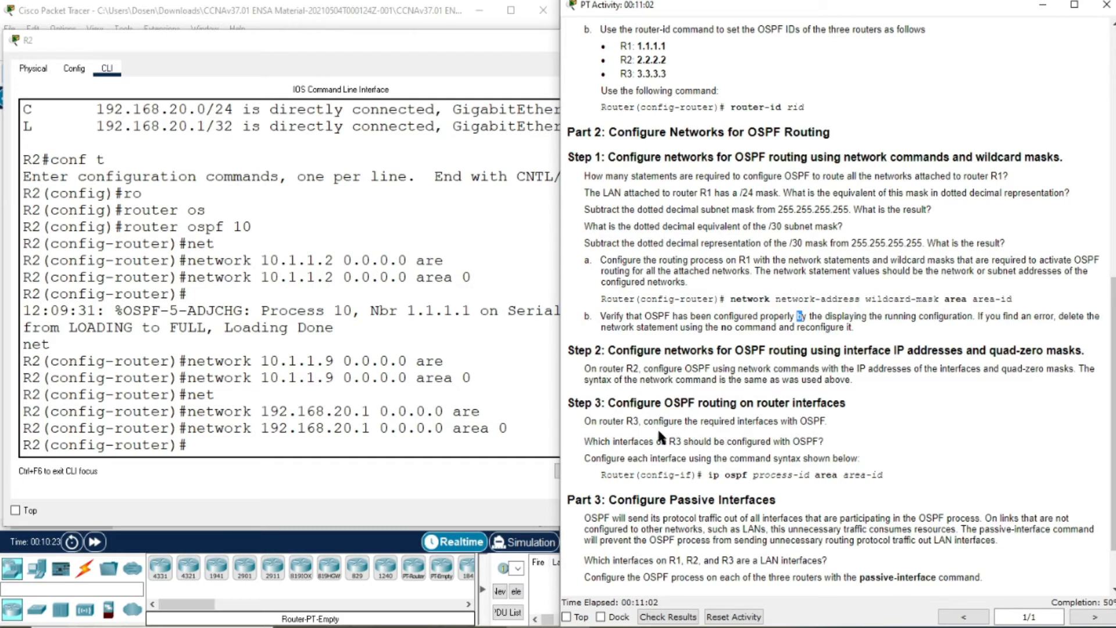
pyautogui.moveTo(488, 45); pyautogui.dragTo(397, 74)
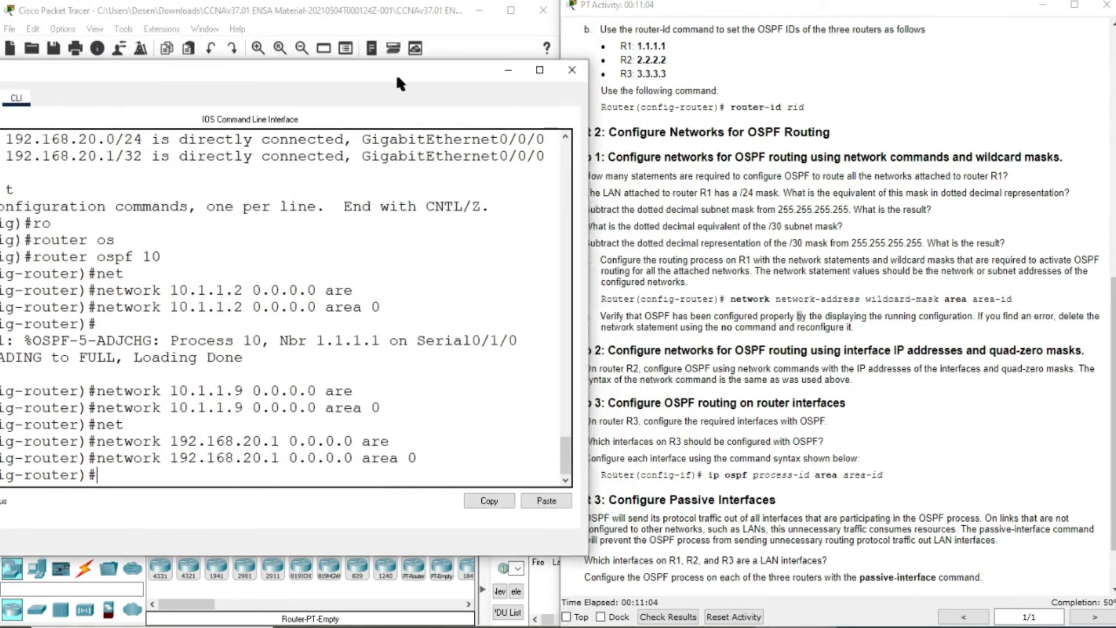
pyautogui.click(572, 70)
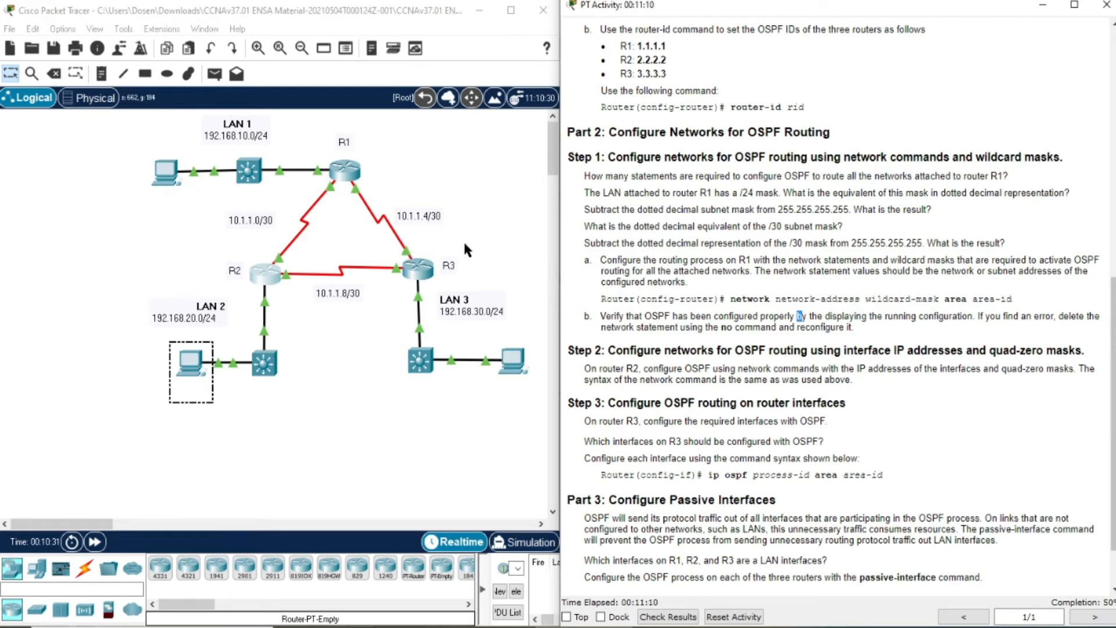
# - Turn on the preference Always Show Port Labels in Logical Workspace and close the preferences
pyautogui.click(63, 28)
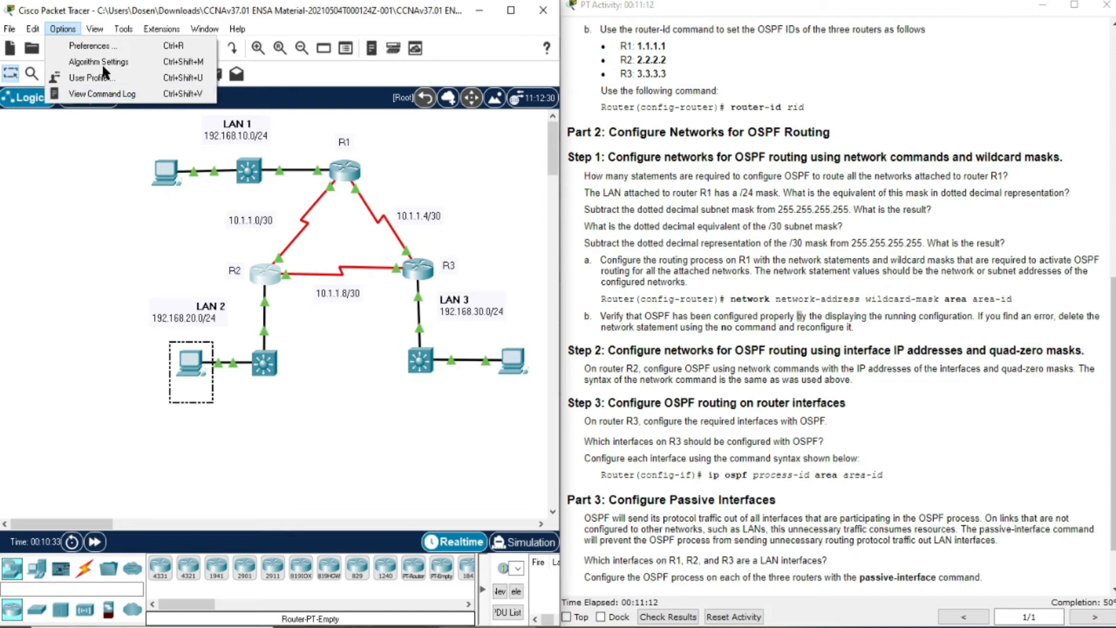
pyautogui.click(82, 52)
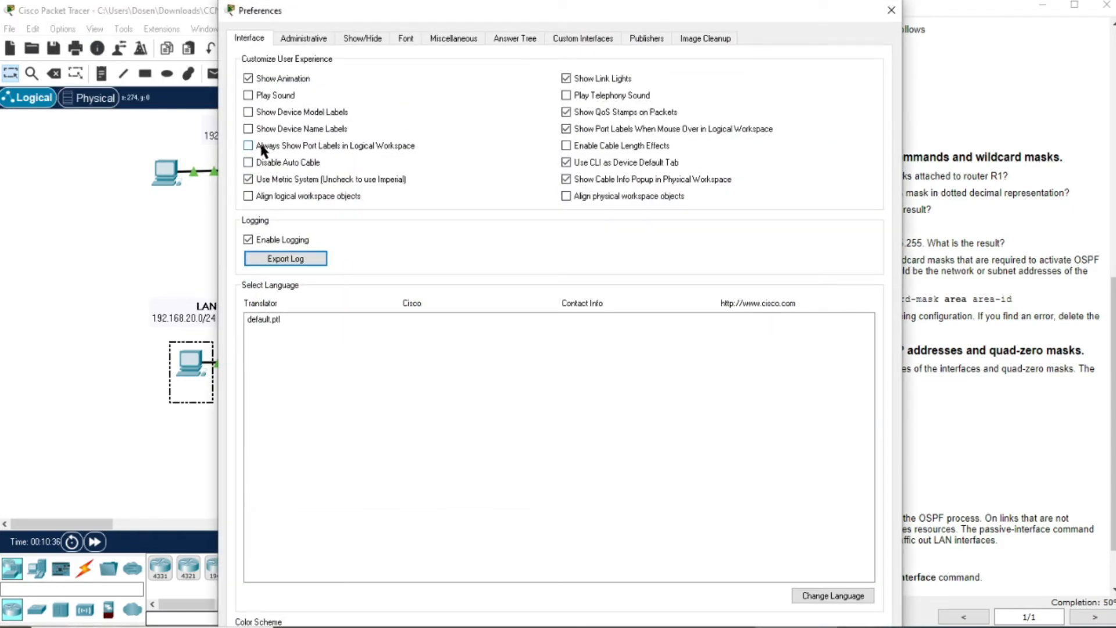
pyautogui.click(262, 150)
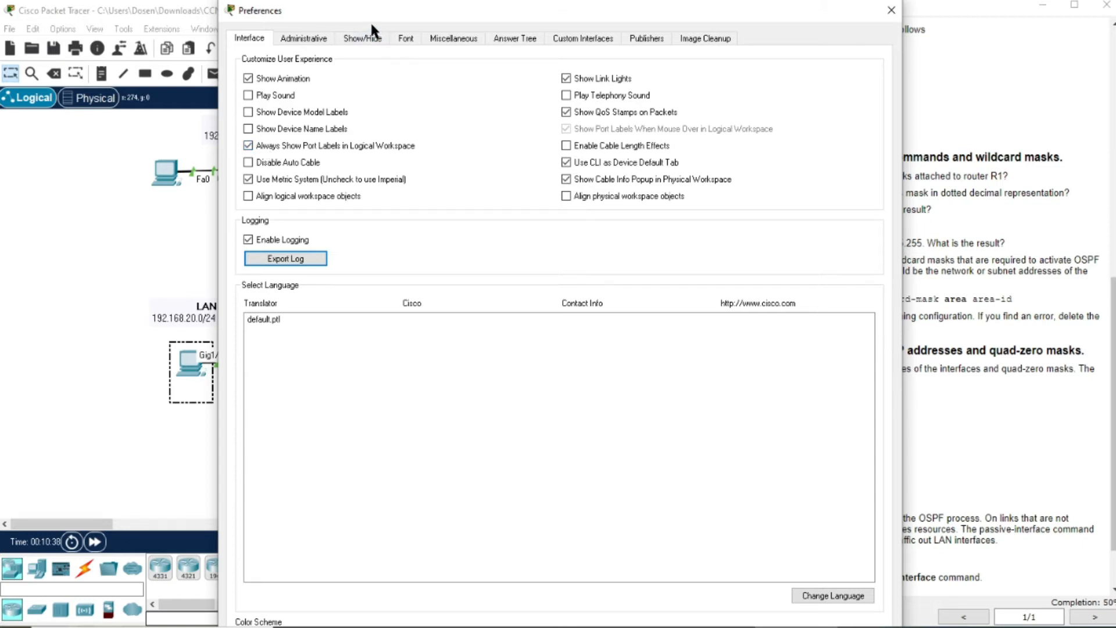
pyautogui.moveTo(378, 12); pyautogui.dragTo(625, 116)
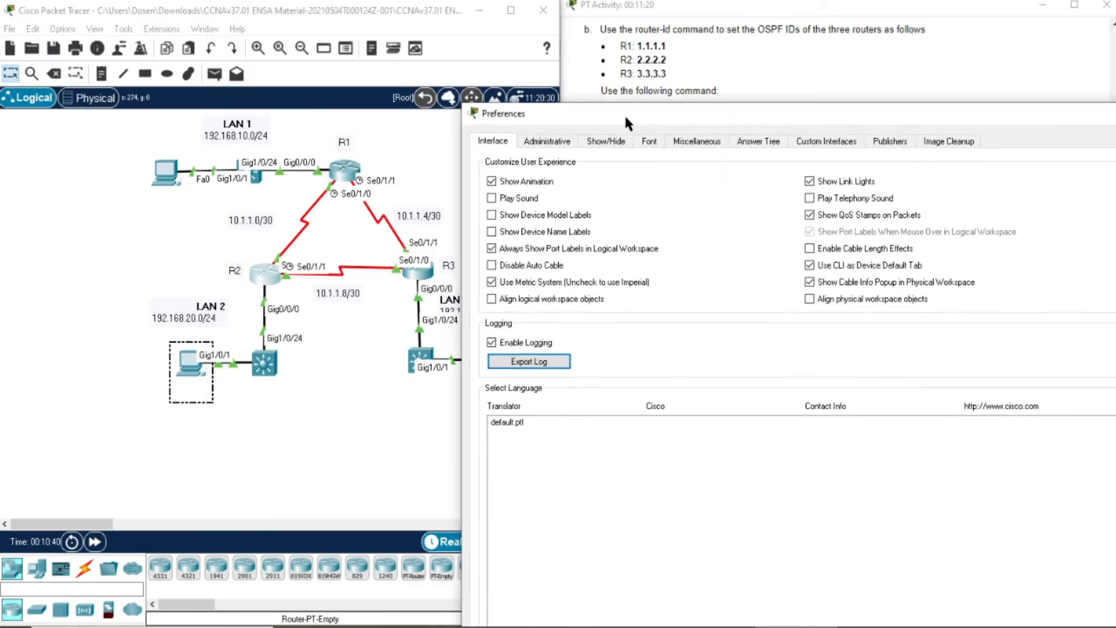
pyautogui.moveTo(1003, 120); pyautogui.dragTo(610, 108)
pyautogui.click(738, 102)
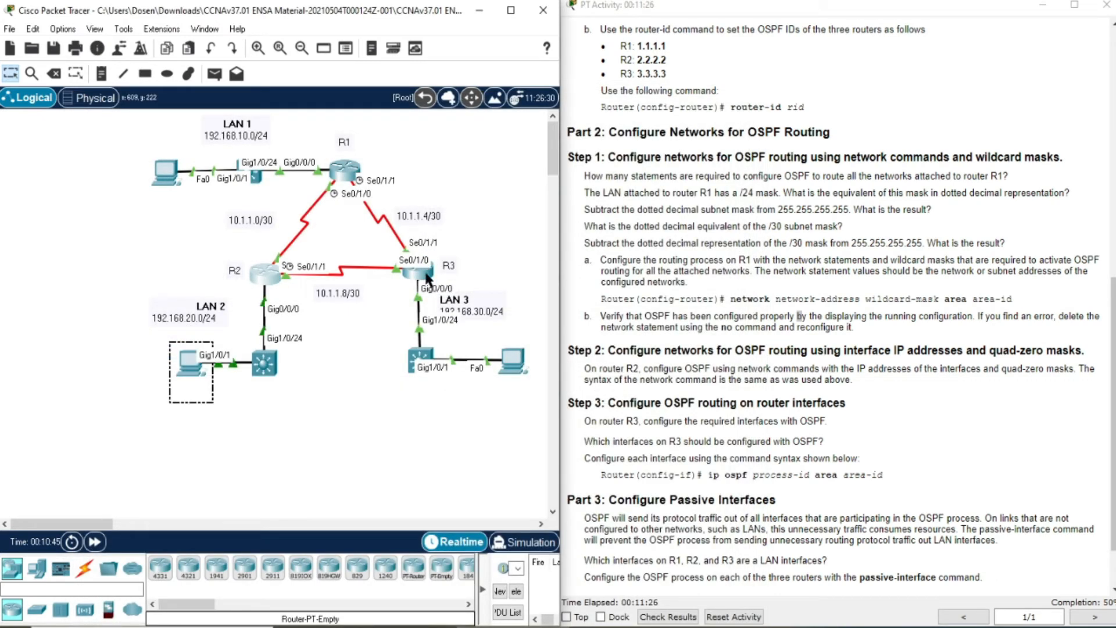
# - Open R3's command line beside the topology and enter interface configuration for s0/1/1
pyautogui.click(417, 269)
pyautogui.moveTo(456, 71); pyautogui.dragTo(764, 72)
pyautogui.click(843, 473)
pyautogui.write('exit')
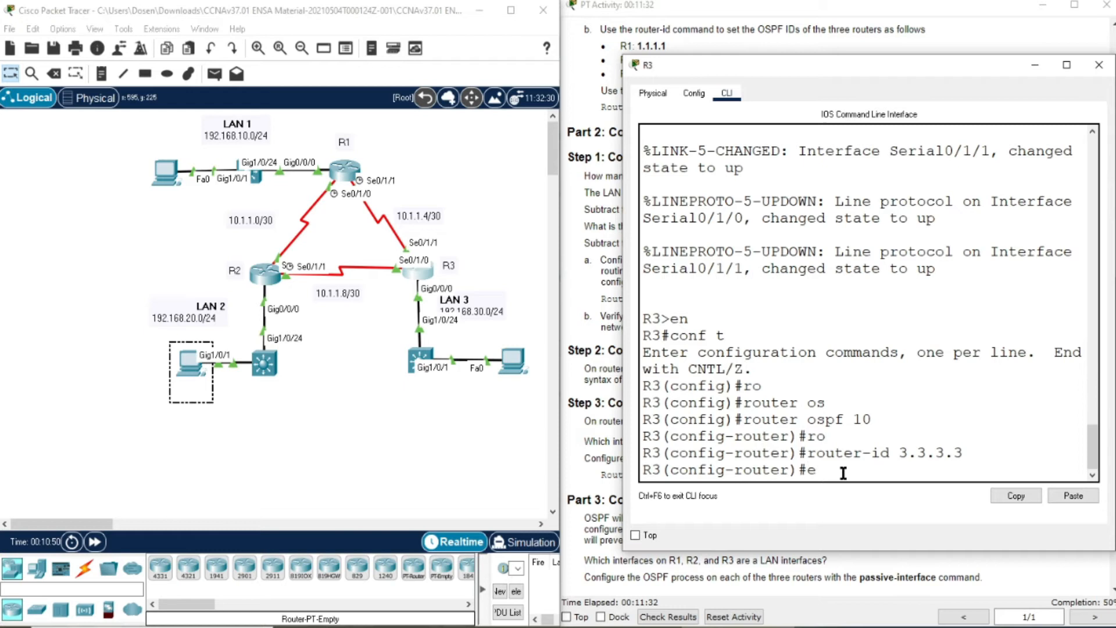
pyautogui.press('BackSpace')
pyautogui.press('BackSpace')
pyautogui.press('BackSpace')
pyautogui.press('BackSpace')
pyautogui.write('int s0/1/1')
pyautogui.press('Return')
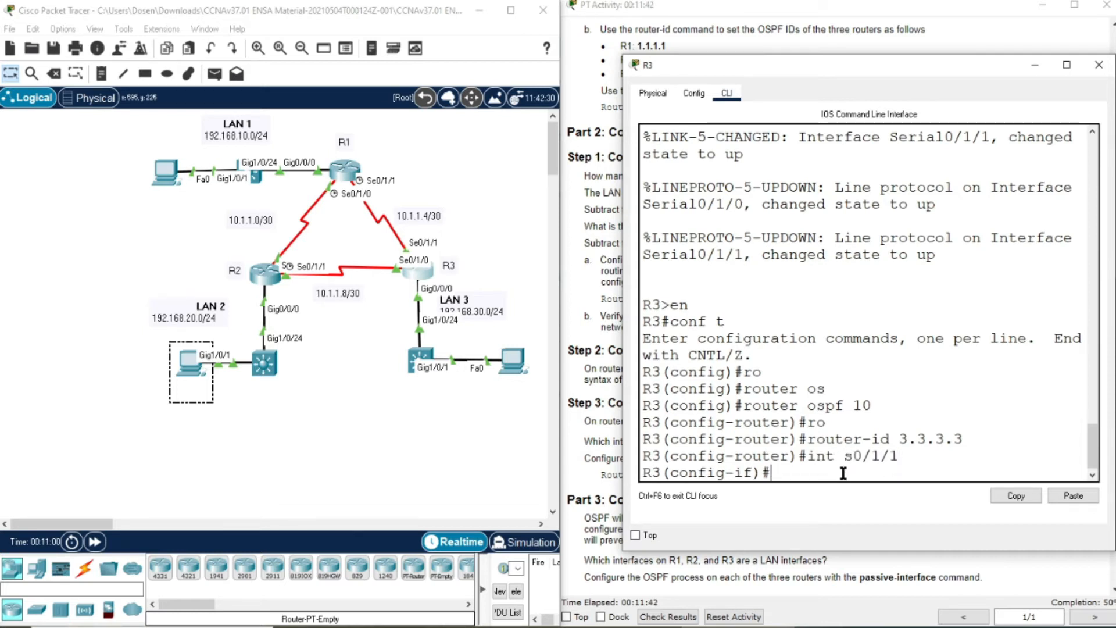
# - Try to complete an ip ospf area command on R3's s0/1/1 without a process ID
pyautogui.write('ip soi')
pyautogui.press('Tab')
pyautogui.press('BackSpace')
pyautogui.press('BackSpace')
pyautogui.press('BackSpace')
pyautogui.write('os')
pyautogui.press('Tab')
pyautogui.write('arw')
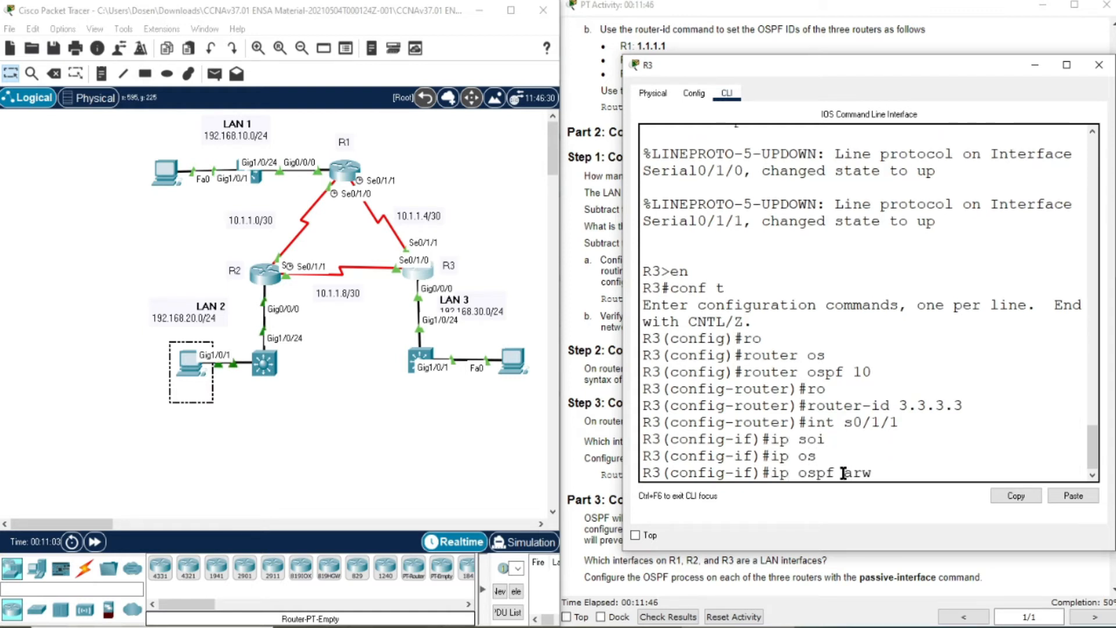
pyautogui.press('Tab')
pyautogui.press('Tab')
pyautogui.write('a')
pyautogui.press('Tab')
pyautogui.press('BackSpace')
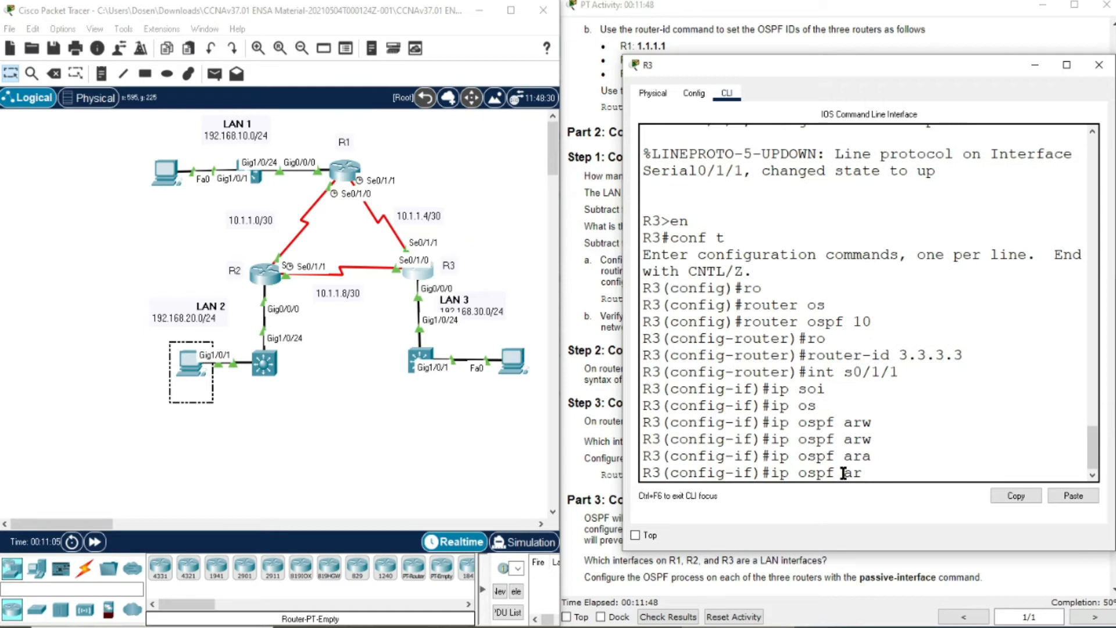
pyautogui.press('Tab')
pyautogui.write('e')
pyautogui.press('Tab')
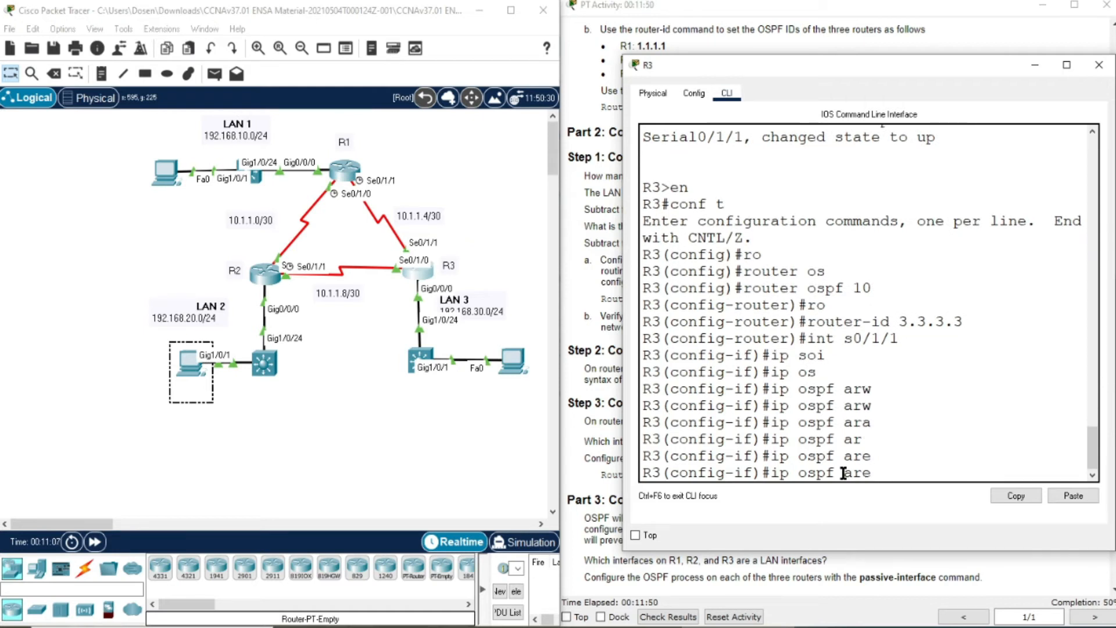
# - Remove the unfinished area keyword and list the options available for ip ospf
pyautogui.press('BackSpace')
pyautogui.press('BackSpace')
pyautogui.press('BackSpace')
pyautogui.write('?')
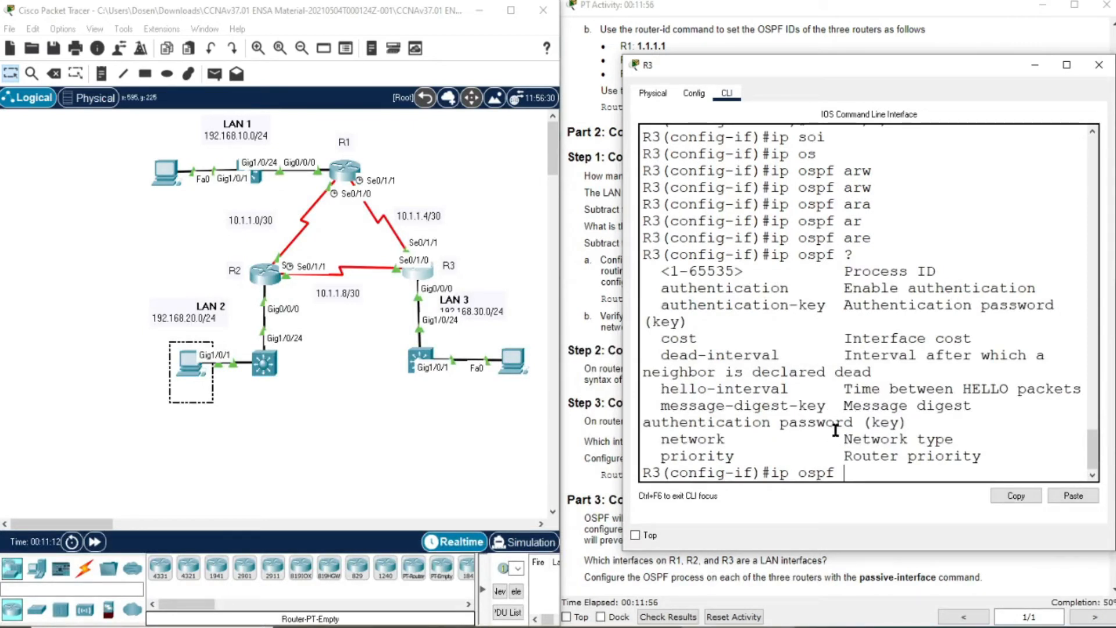
# - Clear the unfinished command, list the commands of interface configuration mode and return to global configuration
pyautogui.press('BackSpace')
pyautogui.press('BackSpace')
pyautogui.press('BackSpace')
pyautogui.press('BackSpace')
pyautogui.press('BackSpace')
pyautogui.press('BackSpace')
pyautogui.press('BackSpace')
pyautogui.write('os')
pyautogui.press('Tab')
pyautogui.press('BackSpace')
pyautogui.press('BackSpace')
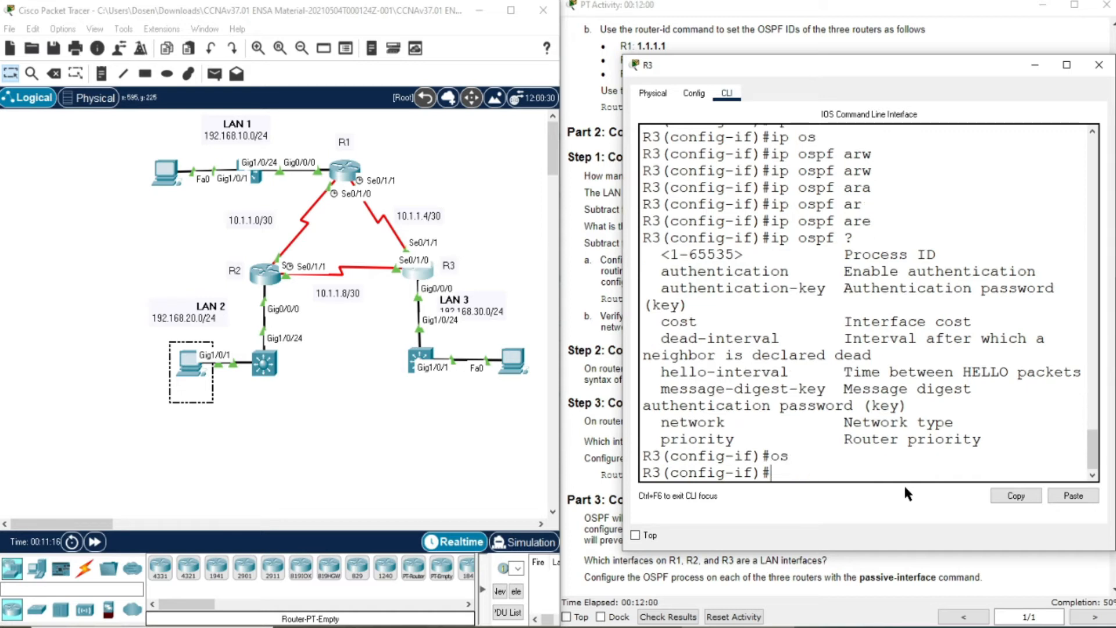
pyautogui.write('?')
pyautogui.press('Return')
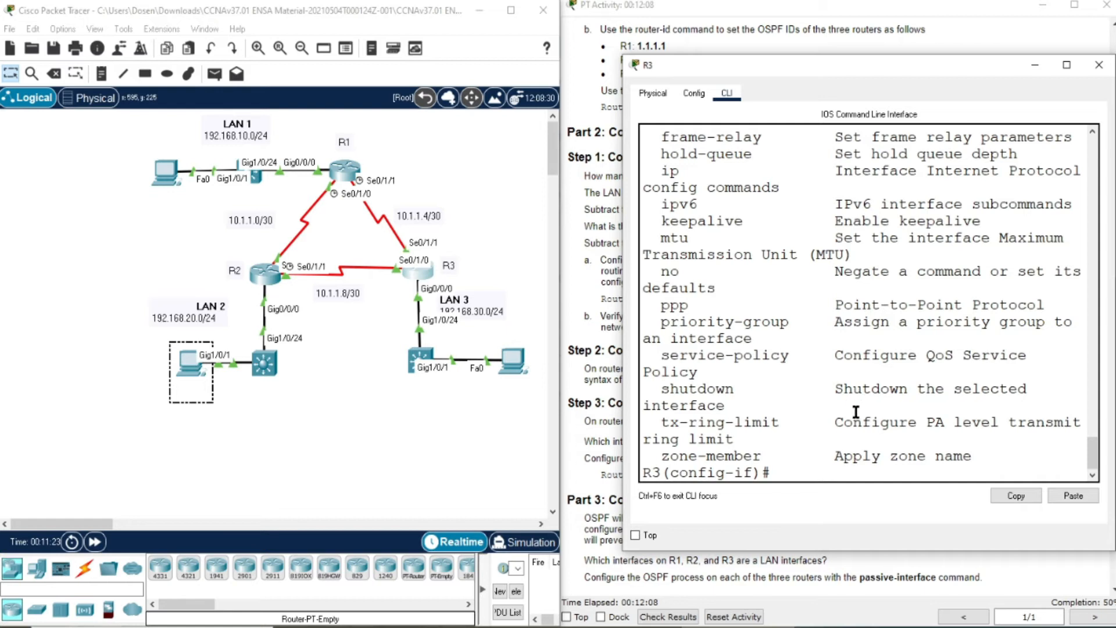
pyautogui.scroll(3, 852, 417)
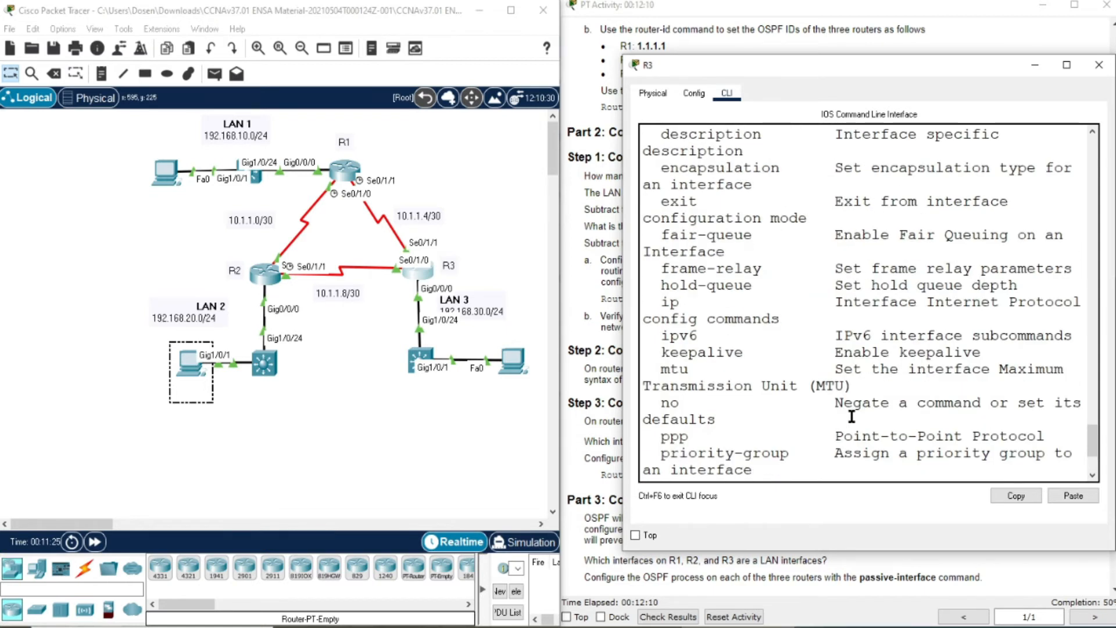
pyautogui.scroll(-3, 852, 416)
pyautogui.write('exit')
pyautogui.press('Return')
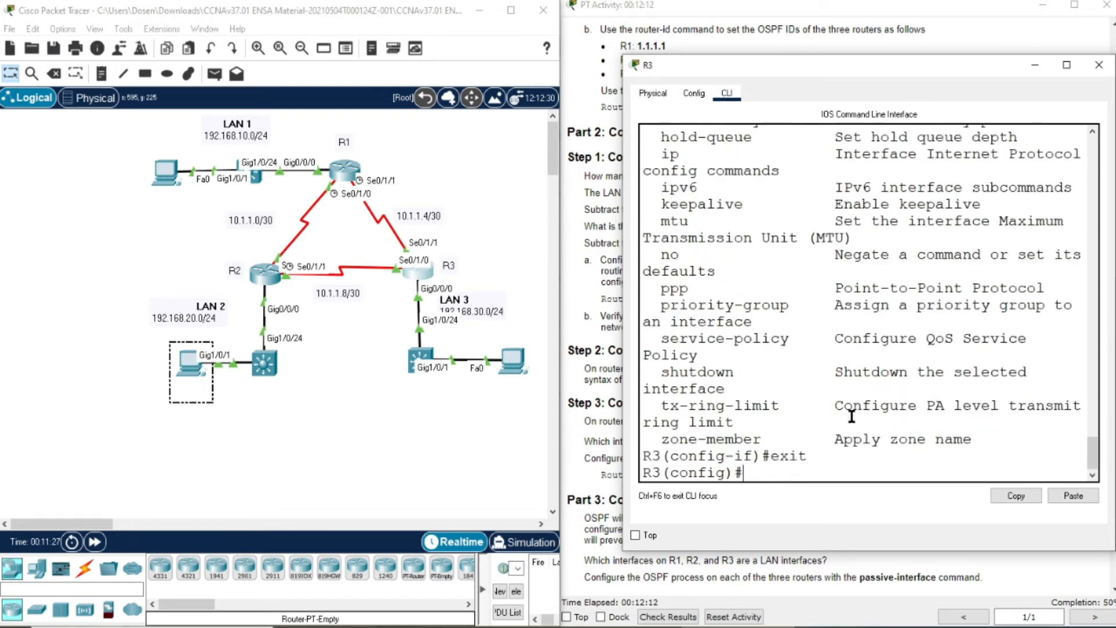
# - Enter router configuration for OSPF process 10 on R3
pyautogui.write('os')
pyautogui.press('Tab')
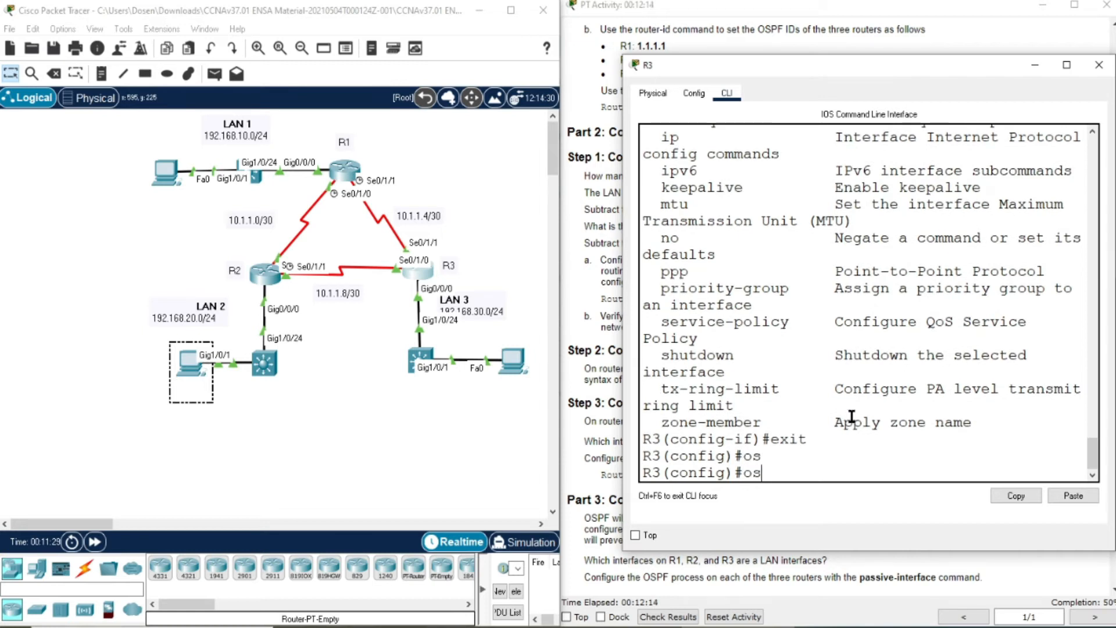
pyautogui.write('s')
pyautogui.press('Tab')
pyautogui.press('BackSpace')
pyautogui.press('BackSpace')
pyautogui.write('ro')
pyautogui.press('Tab')
pyautogui.write('os')
pyautogui.press('Tab')
pyautogui.write('10')
pyautogui.press('Return')
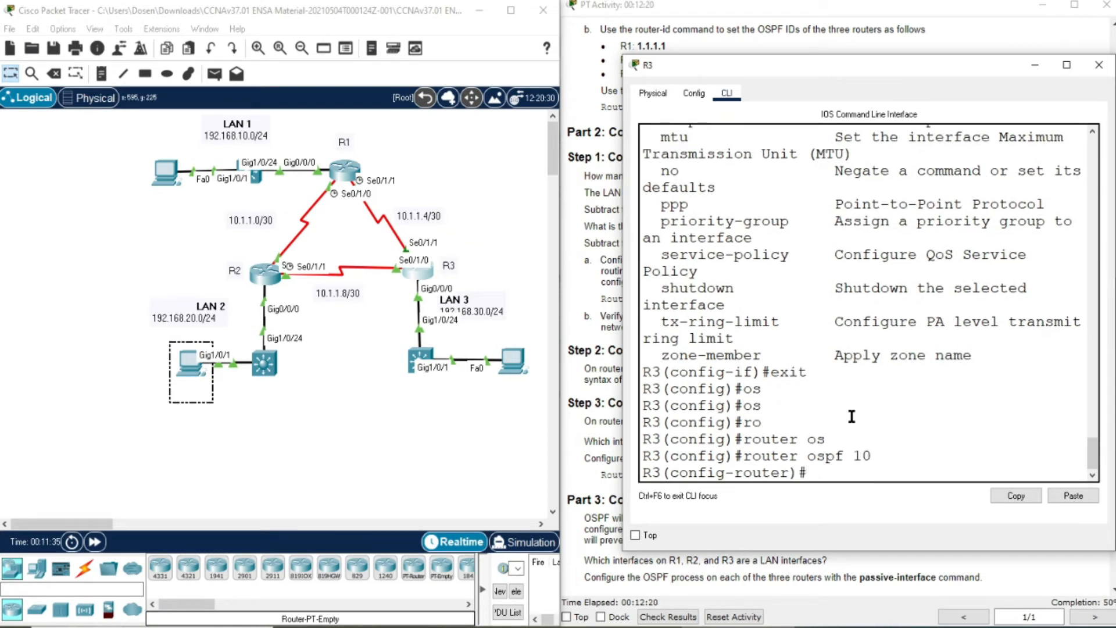
# - List the commands available in OSPF router configuration mode and return to global configuration
pyautogui.write('?')
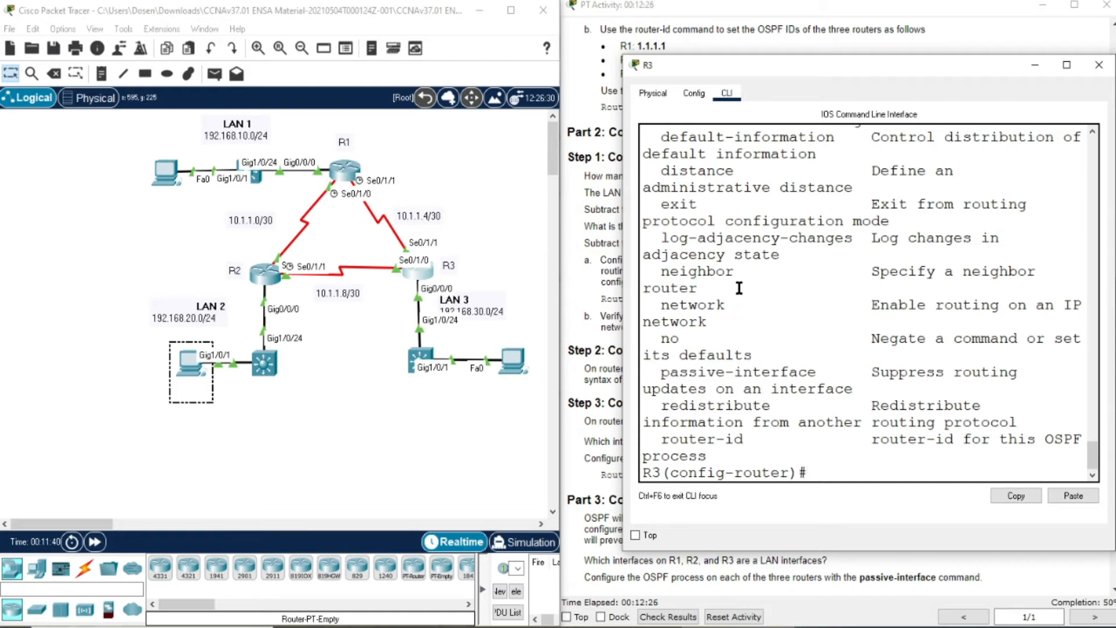
pyautogui.scroll(3, 739, 288)
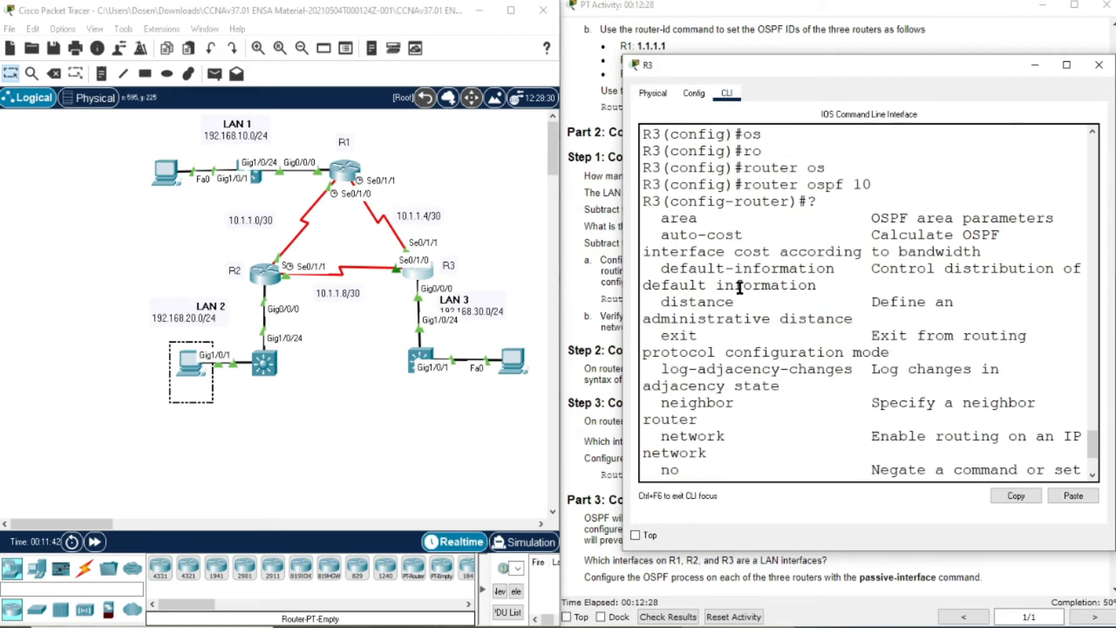
pyautogui.scroll(-3, 740, 287)
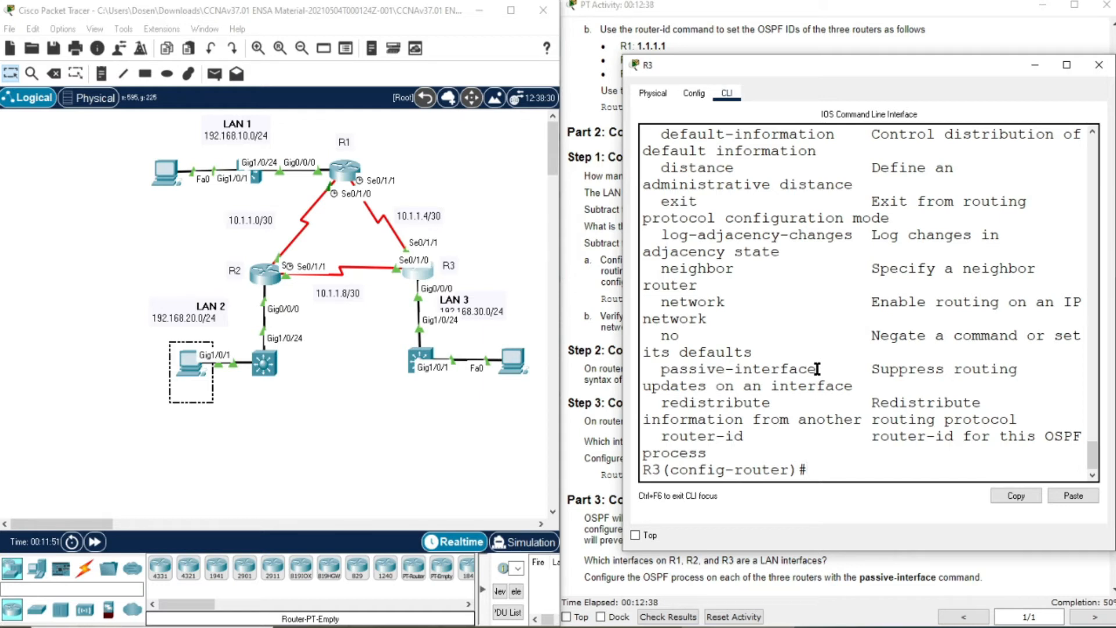
pyautogui.write('exit')
pyautogui.press('Return')
# - Try to complete an ip ospf command in R3's global configuration mode and clear it
pyautogui.write('ip so')
pyautogui.press('Tab')
pyautogui.press('BackSpace')
pyautogui.press('BackSpace')
pyautogui.write('os')
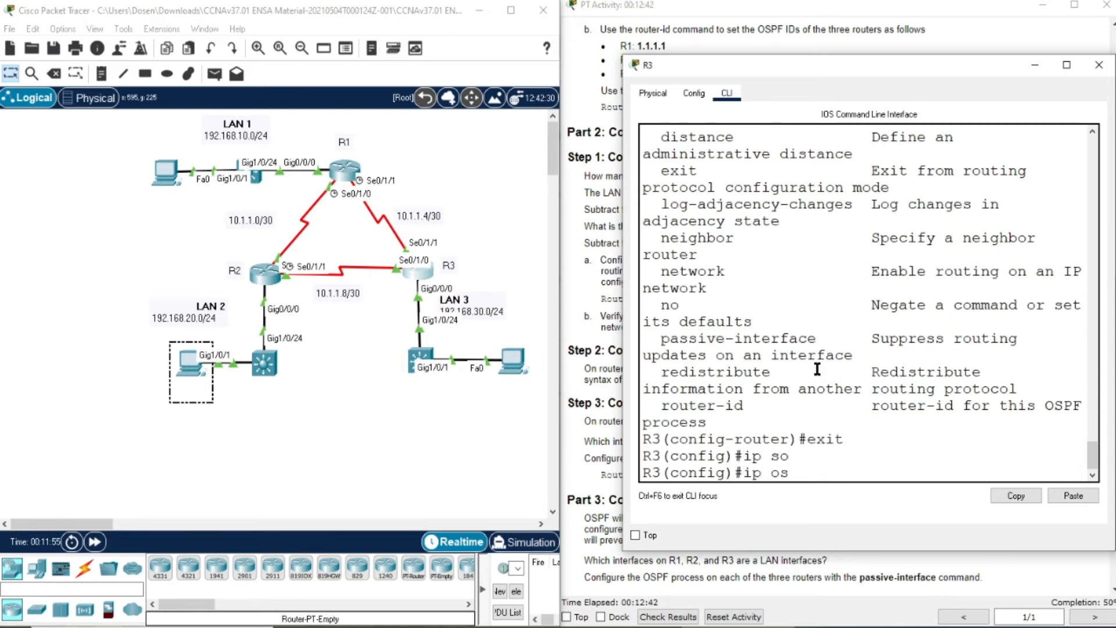
pyautogui.press('Tab')
pyautogui.press('BackSpace')
pyautogui.press('BackSpace')
pyautogui.press('BackSpace')
pyautogui.press('BackSpace')
pyautogui.press('BackSpace')
# - Enter interface configuration for R3's s0/1/1 and list all its commands in an enlarged window
pyautogui.write('int s0/1/')
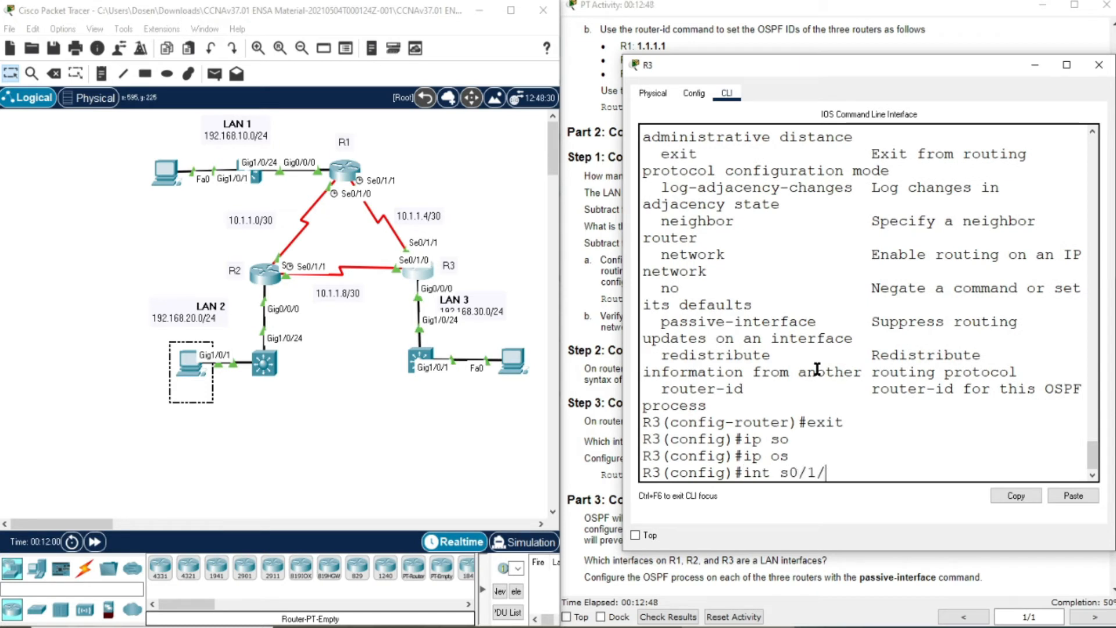
pyautogui.write('1')
pyautogui.press('Return')
pyautogui.write('?')
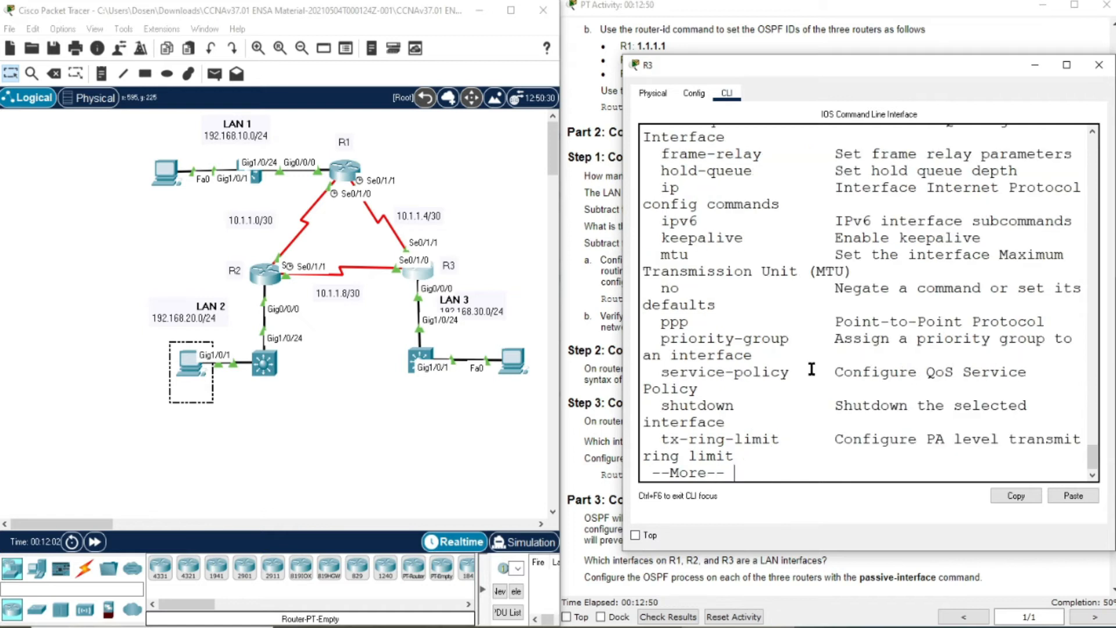
pyautogui.click(1067, 65)
pyautogui.press('space')
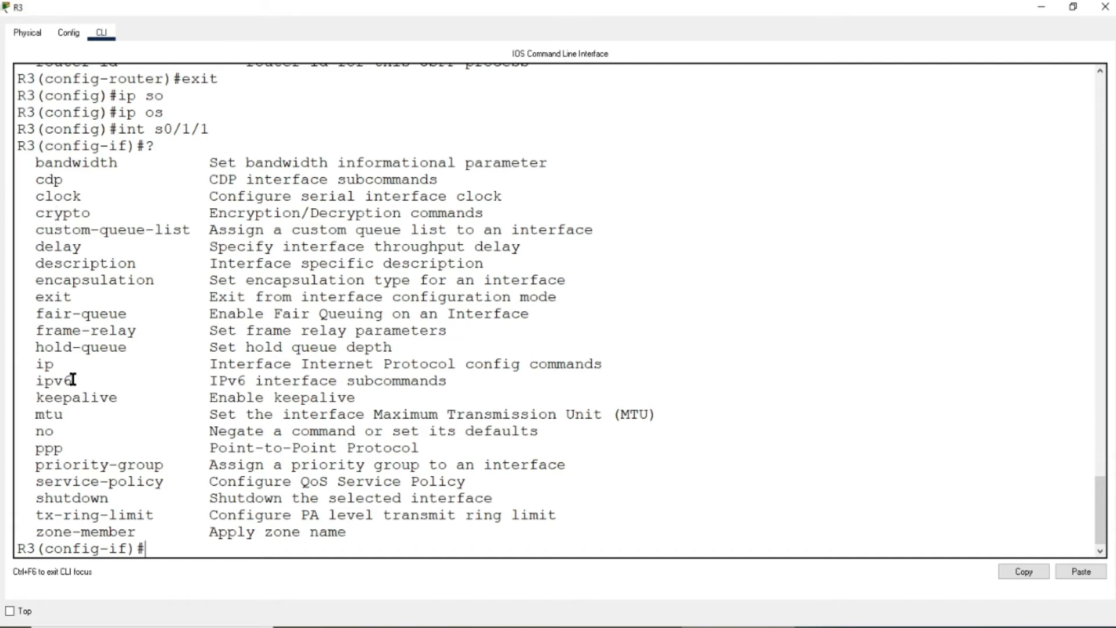
# - Begin an ip ospf command for s0/1/1, listing the ip options and the ip ospf options along the way
pyautogui.write('iip')
pyautogui.press('BackSpace')
pyautogui.press('BackSpace')
pyautogui.write('p ?')
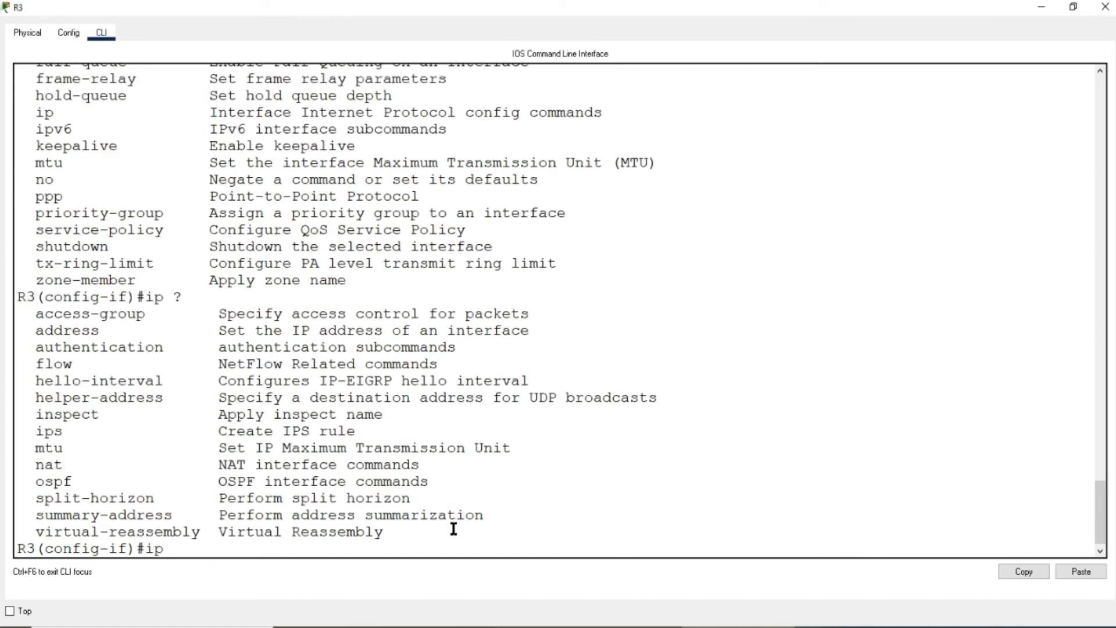
pyautogui.write('os')
pyautogui.press('Tab')
pyautogui.write('?')
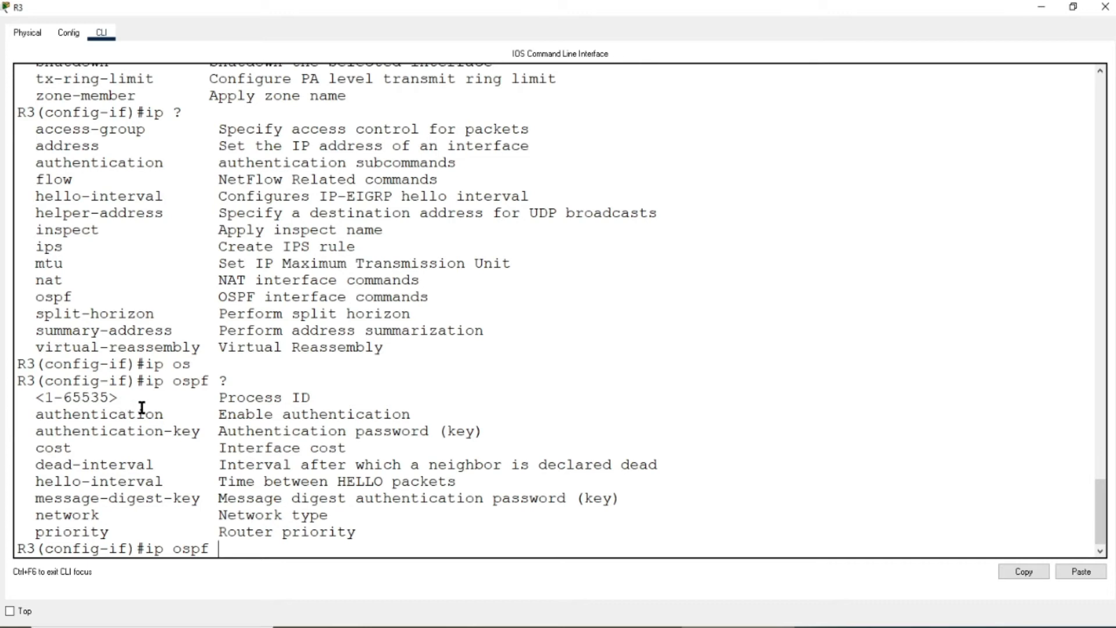
# - Assign R3's s0/1/1 interface to OSPF process 10 in area 0, checking the option after the process ID
pyautogui.write('a')
pyautogui.press('BackSpace')
pyautogui.write('10 ?are')
pyautogui.press('Tab')
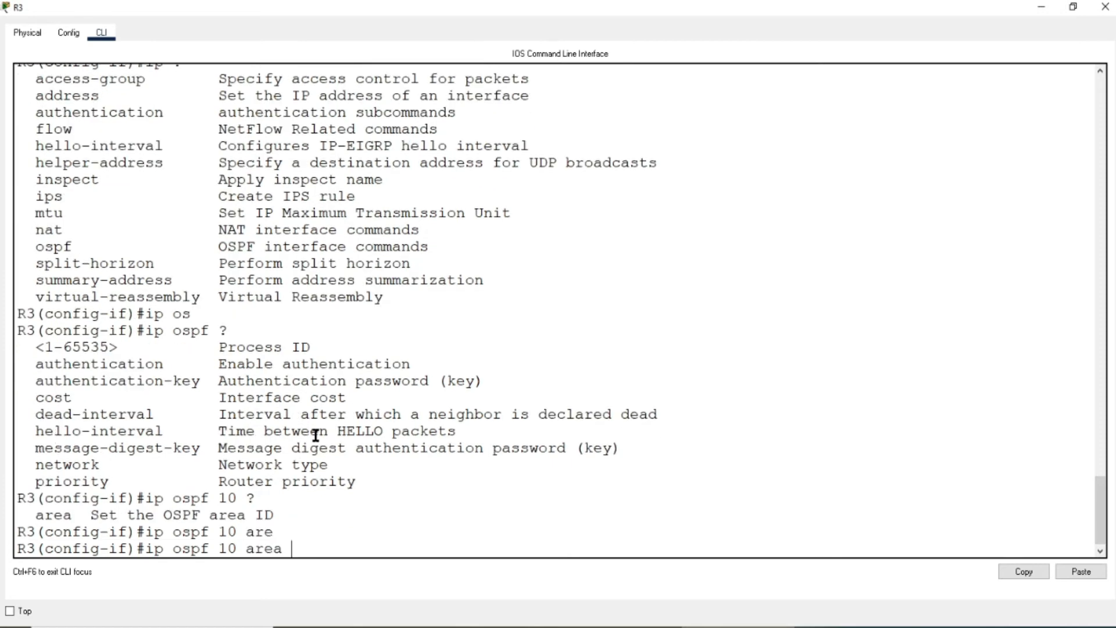
pyautogui.press('Return')
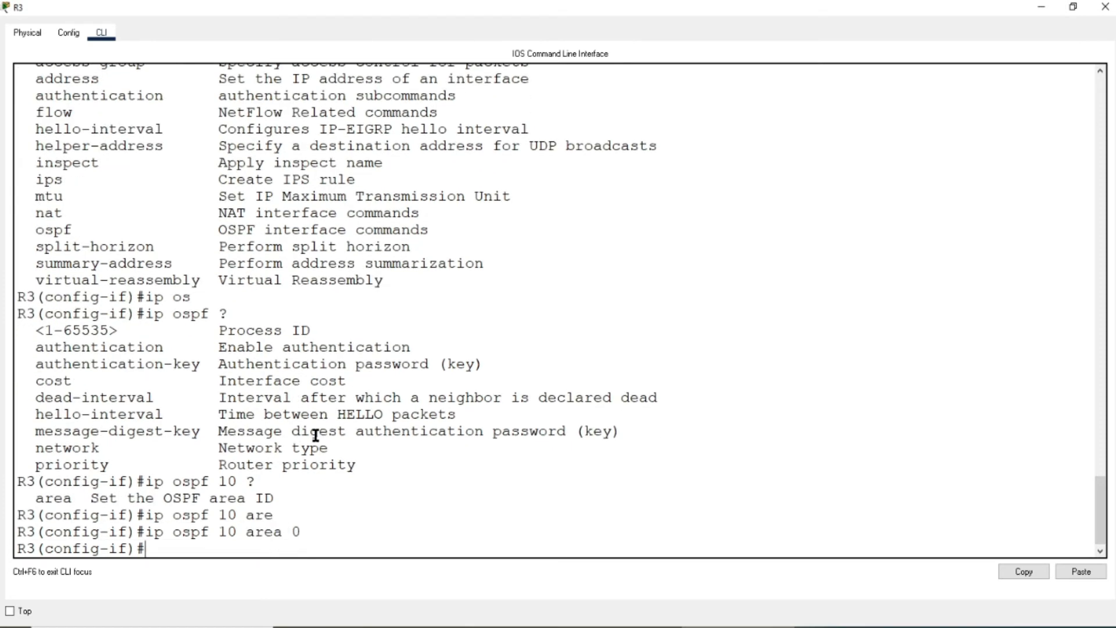
# - Restore R3's window to a smaller size beside the topology and get back to a fresh prompt
pyautogui.write('int')
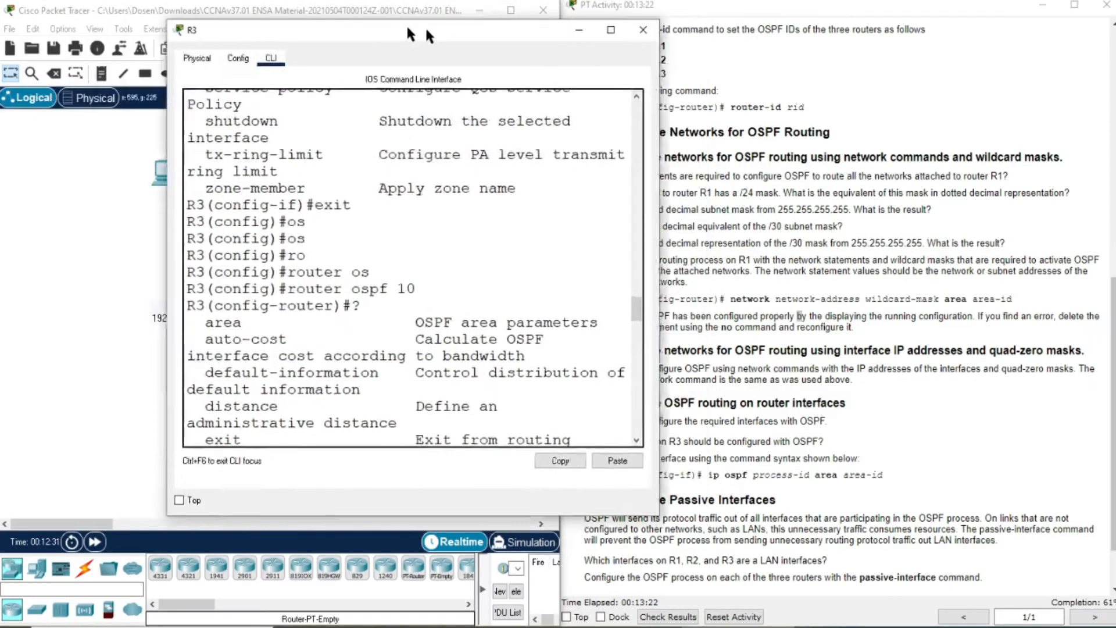
pyautogui.moveTo(612, 14); pyautogui.dragTo(748, 44)
pyautogui.scroll(-10, 692, 355)
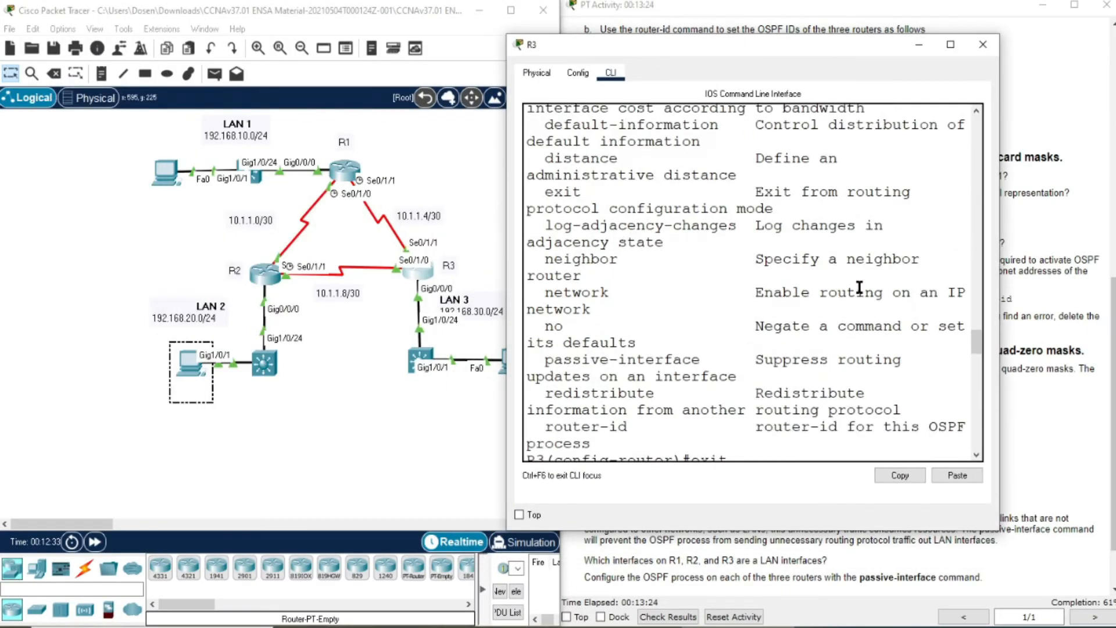
pyautogui.scroll(-11, 872, 338)
pyautogui.scroll(-5, 980, 405)
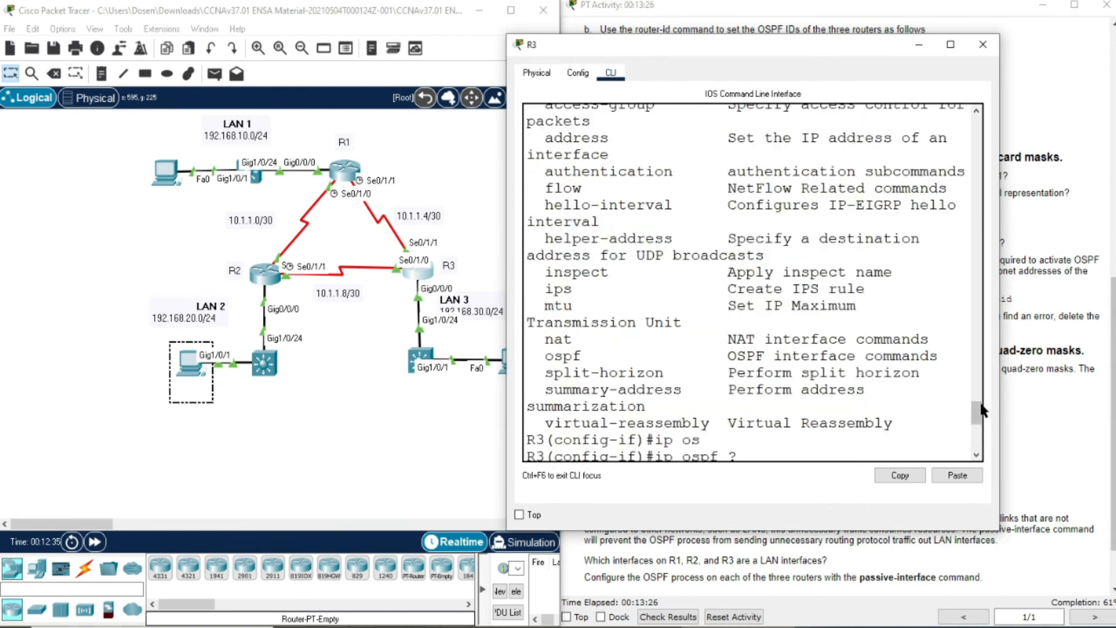
pyautogui.moveTo(977, 424); pyautogui.dragTo(984, 454)
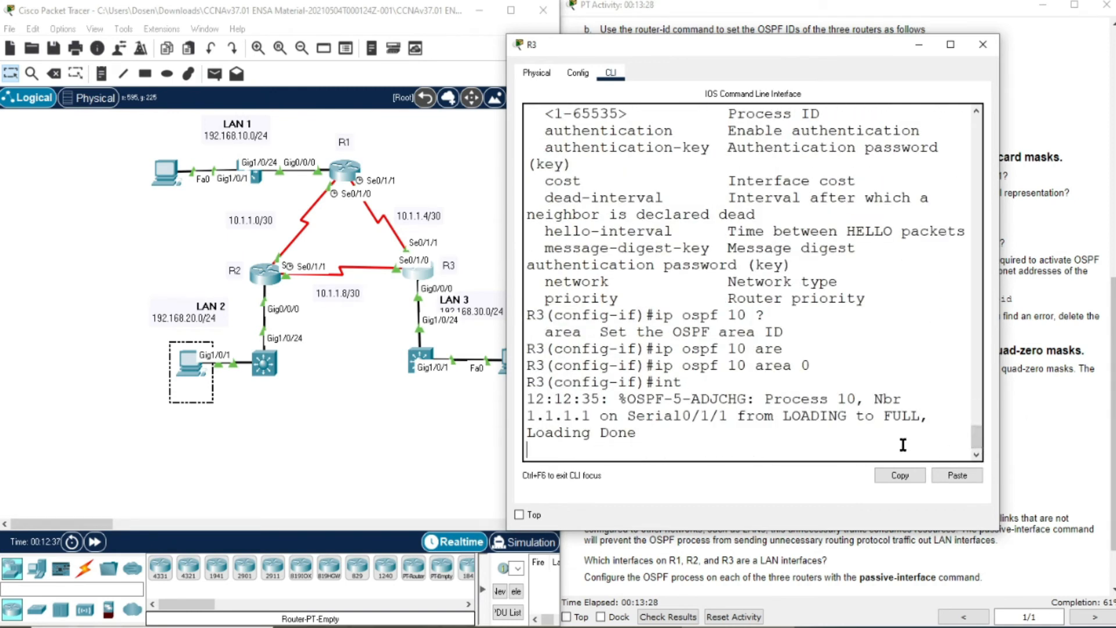
pyautogui.press('Return')
# - Enter interface s0/1/0 on R3 and assign it to OSPF process 10 in area 0
pyautogui.write('int')
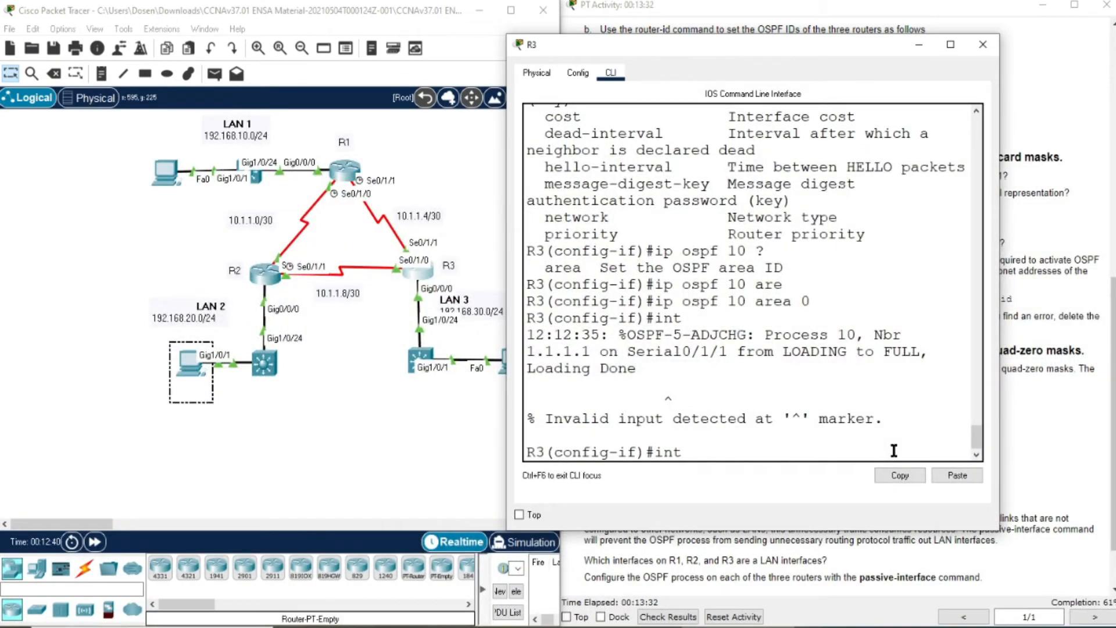
pyautogui.write(' s0/1/0')
pyautogui.press('Return')
pyautogui.write('ip so')
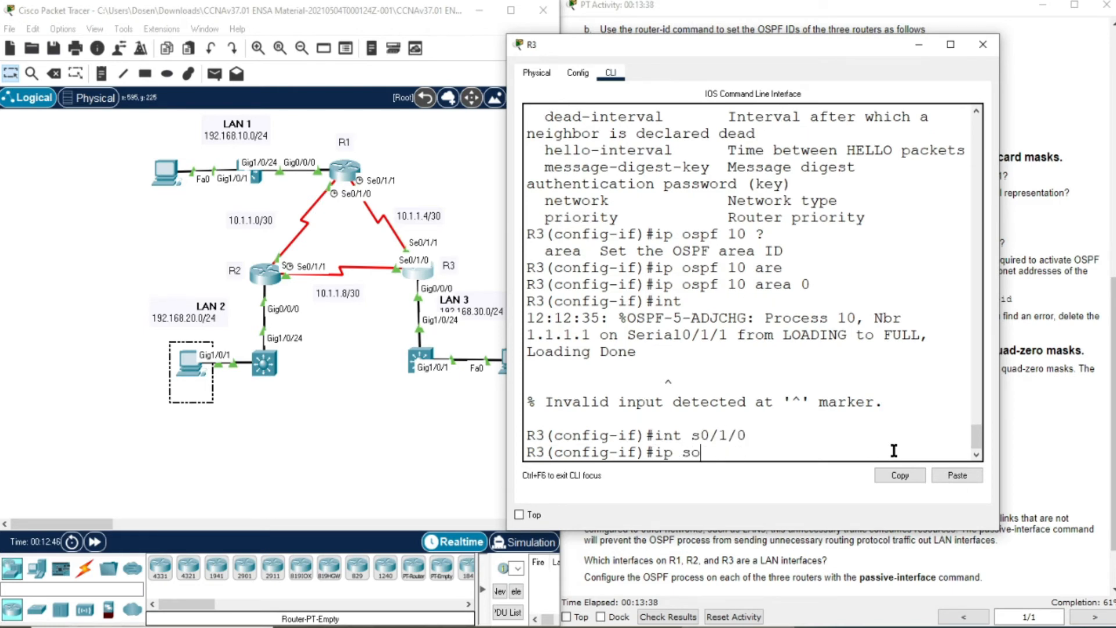
pyautogui.press('Tab')
pyautogui.press('BackSpace')
pyautogui.press('BackSpace')
pyautogui.write('os')
pyautogui.press('Tab')
pyautogui.write('10 ar')
pyautogui.press('Tab')
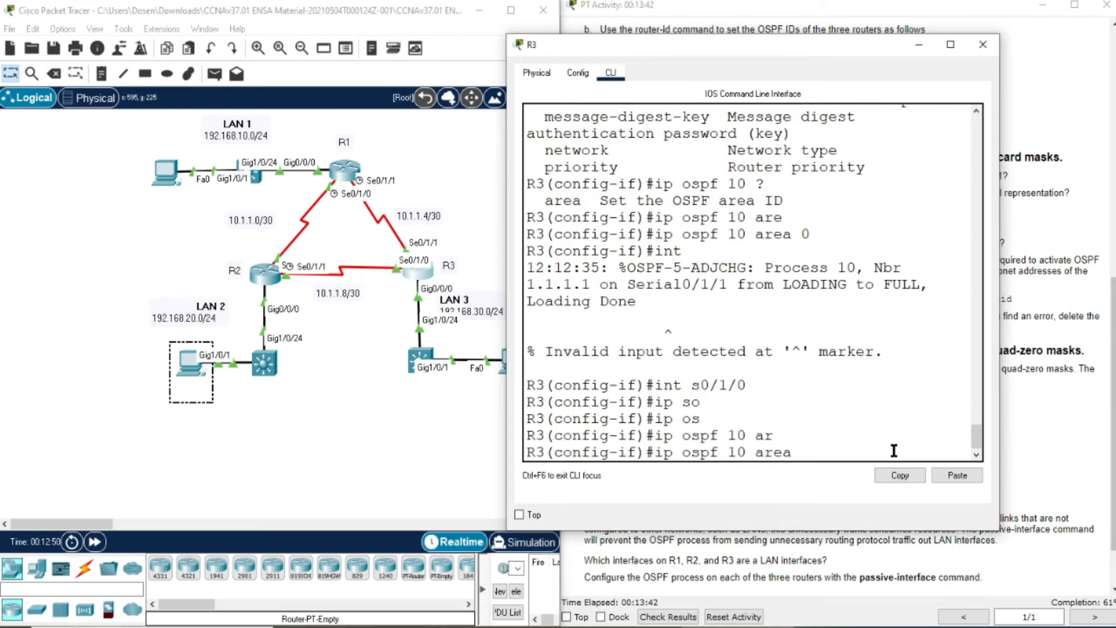
pyautogui.write('0')
pyautogui.press('Return')
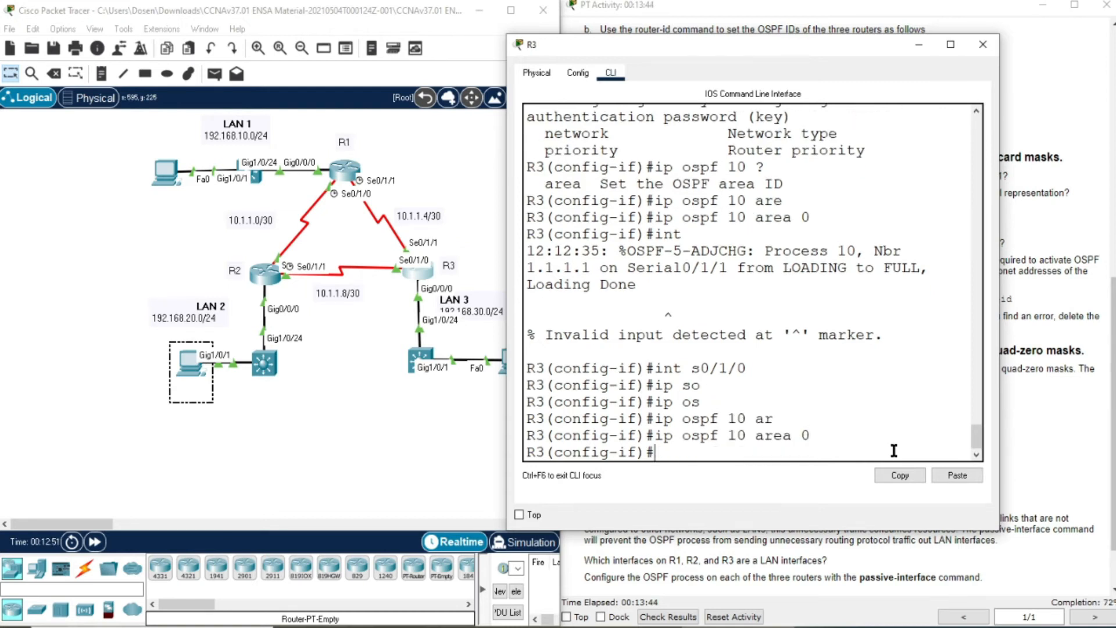
# - Enter R3's LAN interface g0/0/0 and assign it to OSPF process 10 in area 0
pyautogui.press('Return')
pyautogui.write('int g0/0/0')
pyautogui.press('Return')
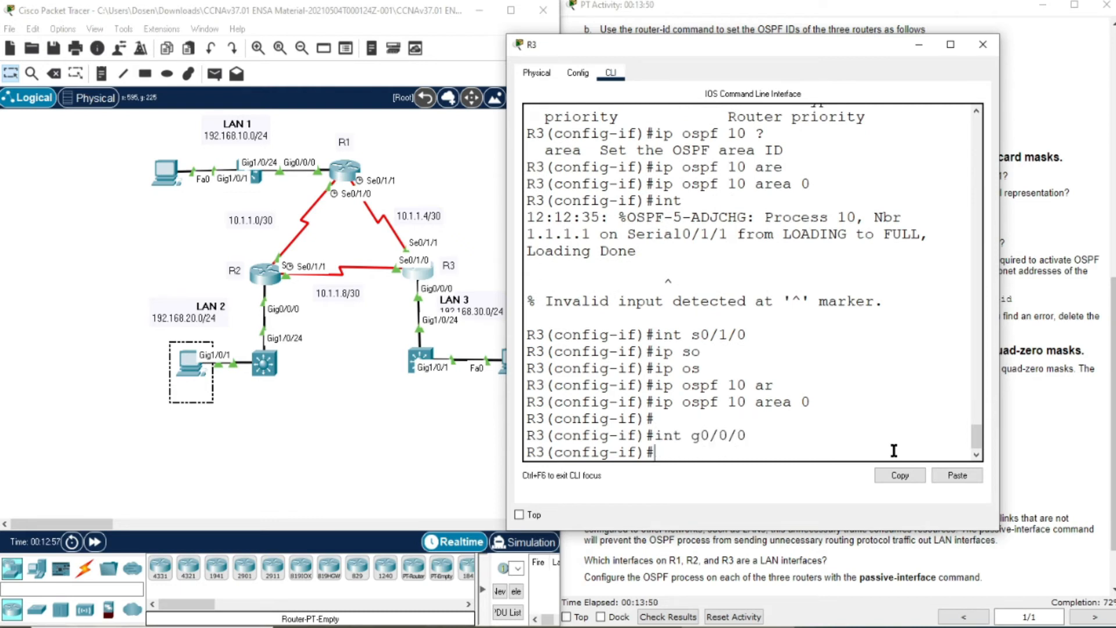
pyautogui.write('ip')
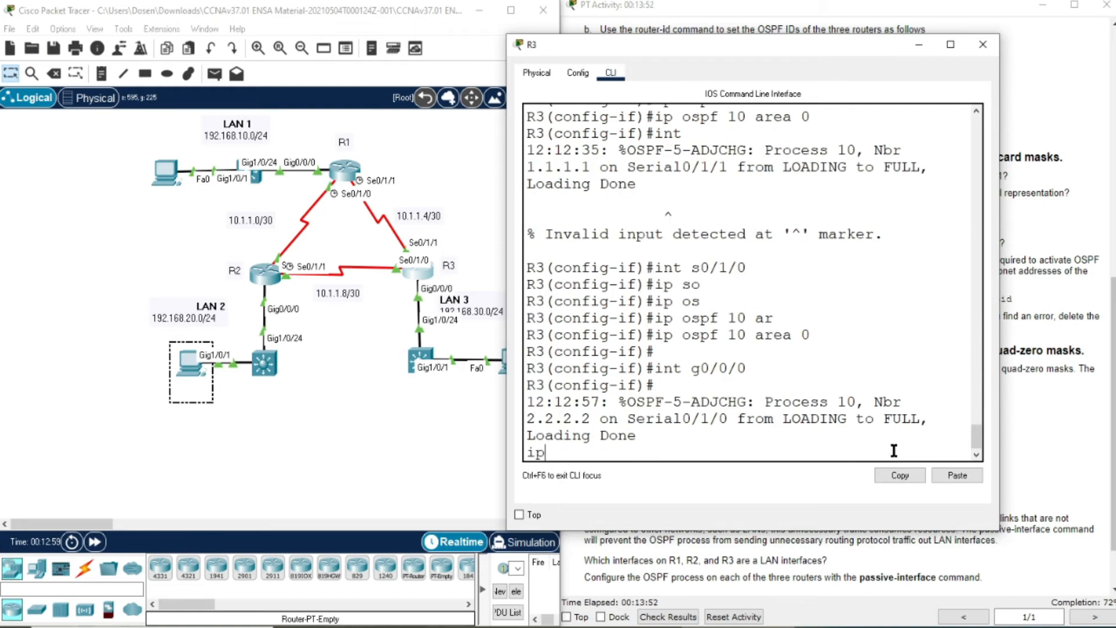
pyautogui.write('os')
pyautogui.press('Tab')
pyautogui.write('10 are')
pyautogui.press('Tab')
pyautogui.write('0')
pyautogui.press('Return')
pyautogui.press('Return')
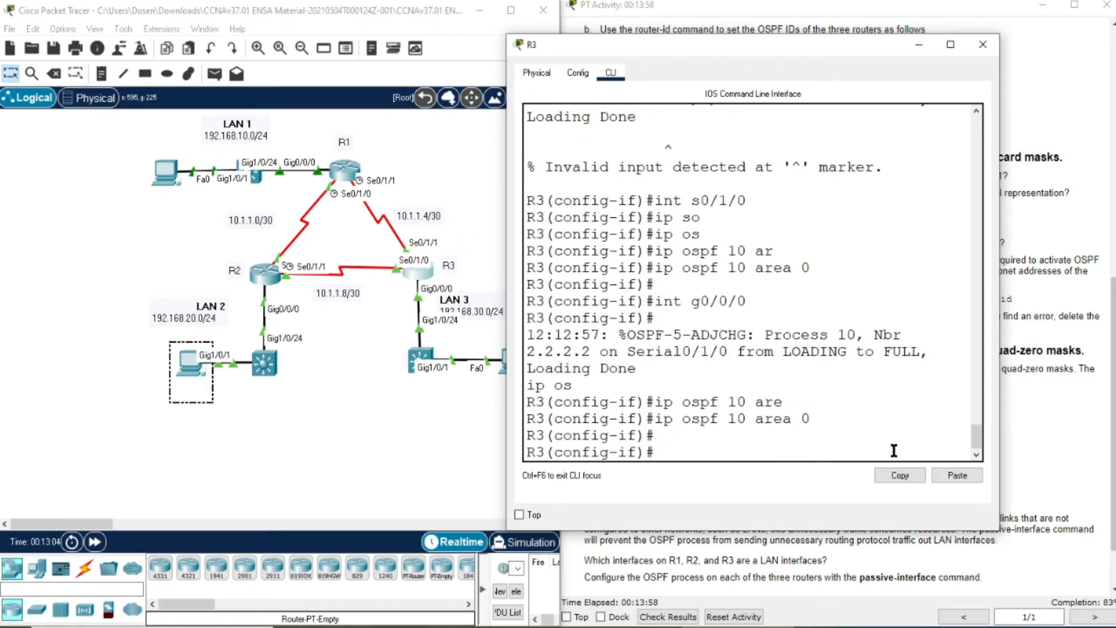
# - Leave R3's interface configuration and close the router's window
pyautogui.write('exit')
pyautogui.press('Return')
pyautogui.moveTo(762, 54); pyautogui.dragTo(250, 1)
pyautogui.click(1106, 7)
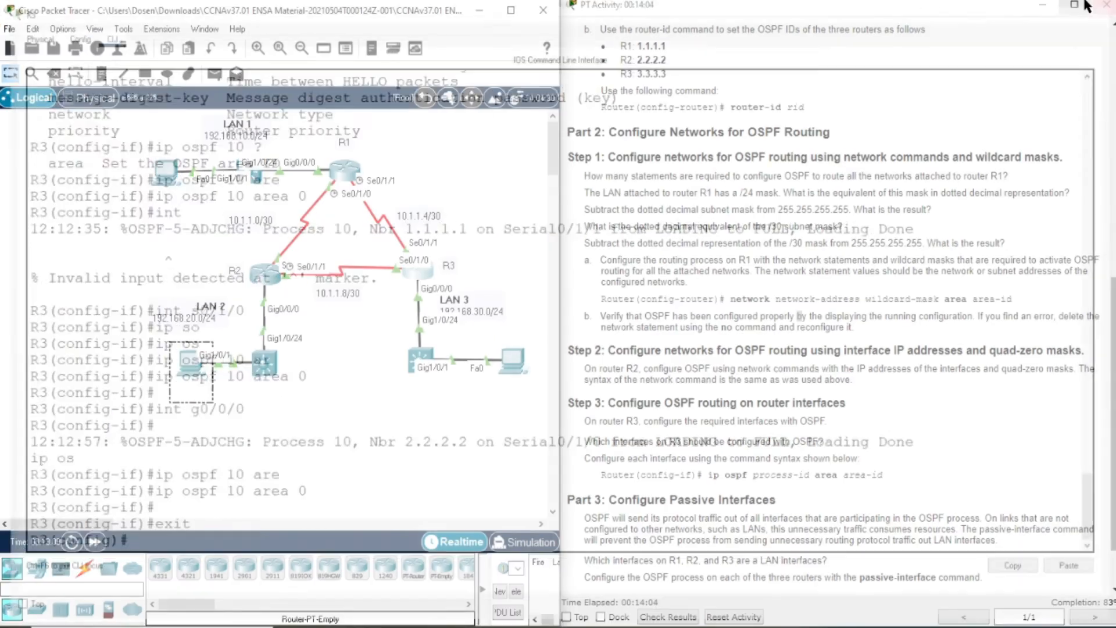
# - Set R1's LAN interface g0/0/0 as a passive interface in its OSPF router configuration
pyautogui.scroll(-1, 773, 455)
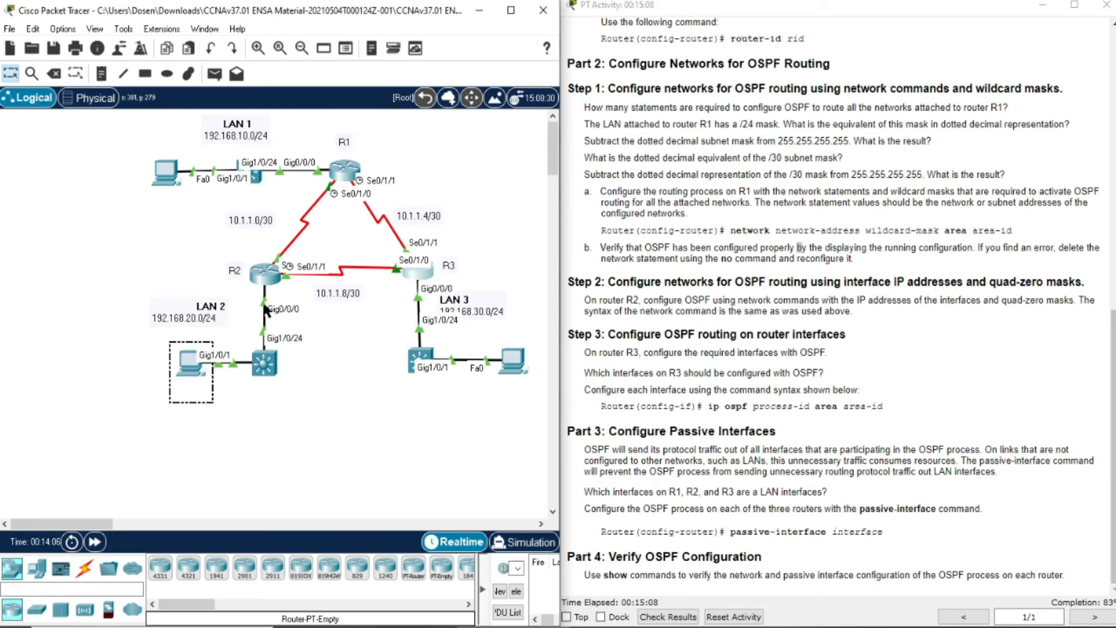
pyautogui.click(342, 175)
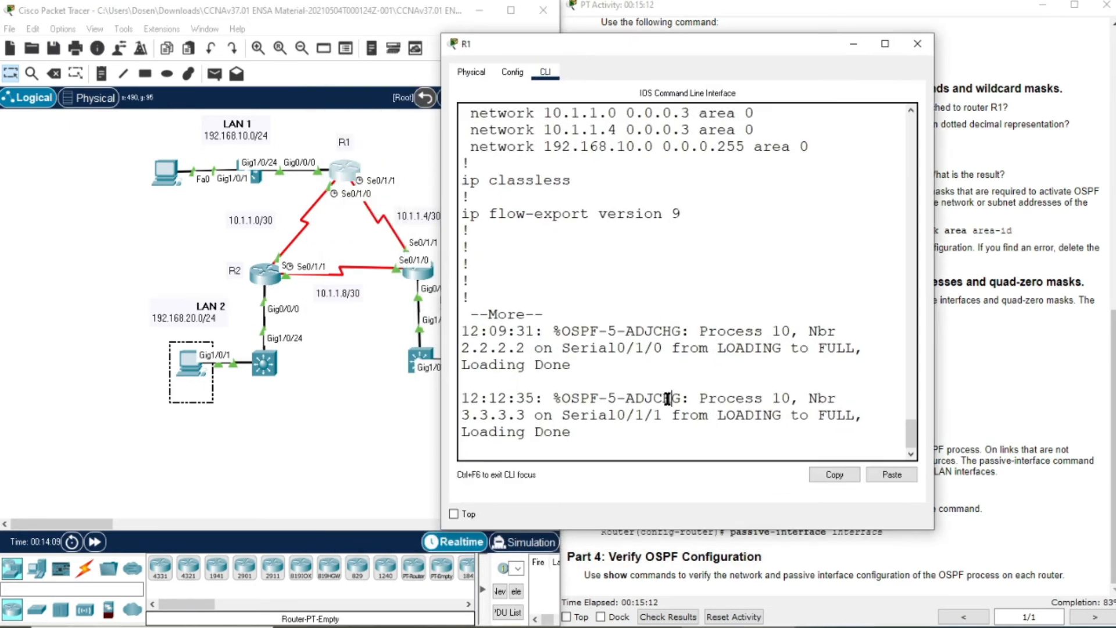
pyautogui.press('Return')
pyautogui.press('Return')
pyautogui.write('passive-interface g0/0/0')
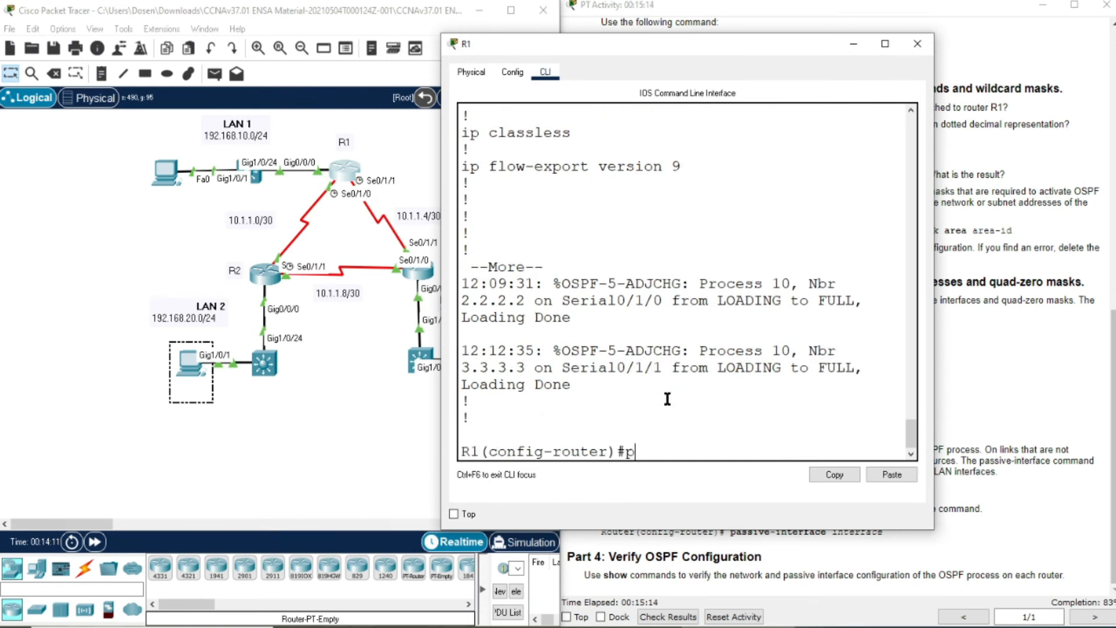
pyautogui.press('Tab')
pyautogui.write('g0/0/0')
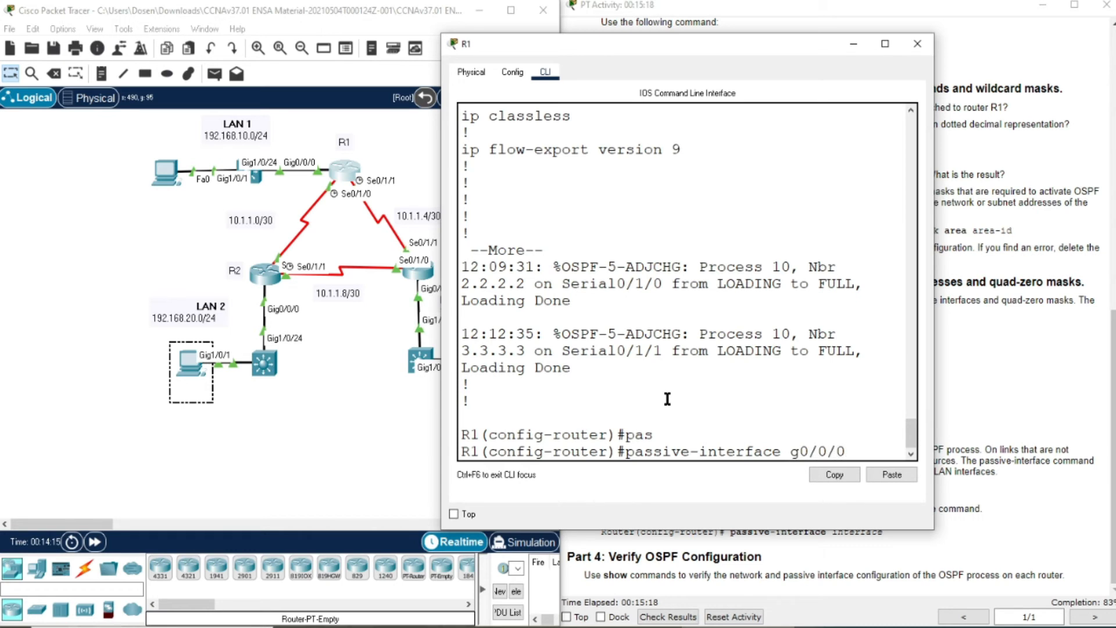
pyautogui.press('Return')
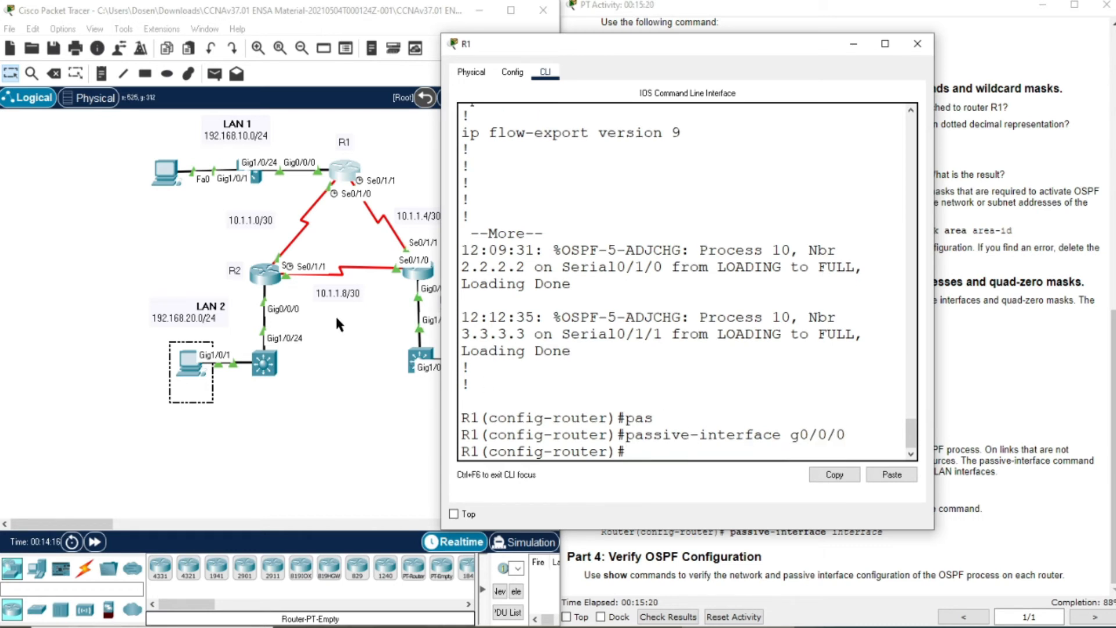
# - Open R2's command line and set its LAN interface g0/0/0 as passive for OSPF
pyautogui.click(262, 279)
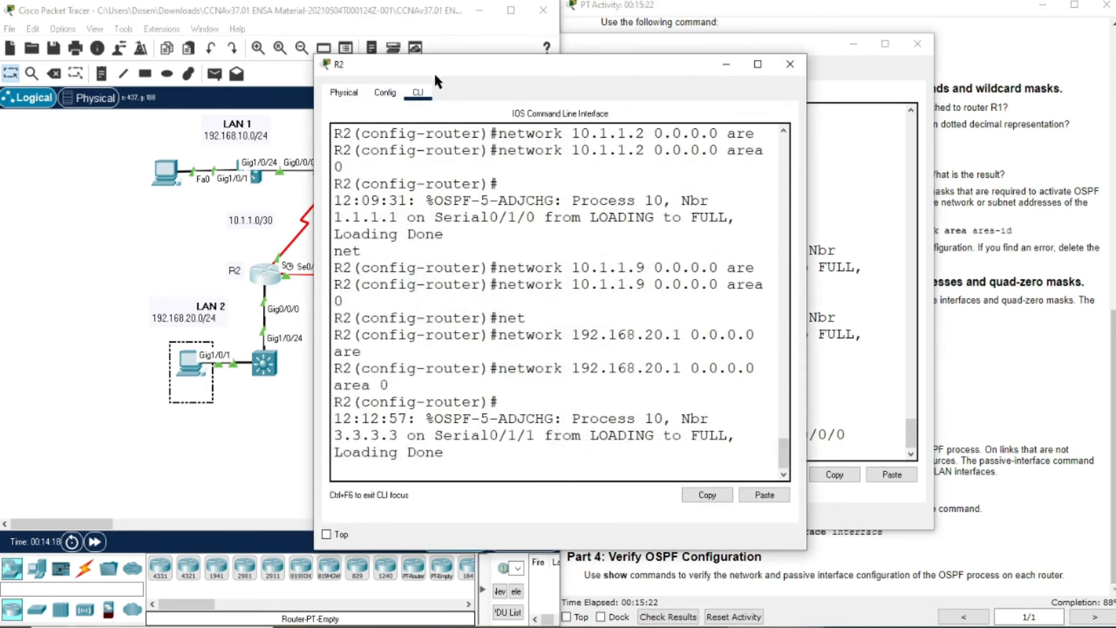
pyautogui.moveTo(434, 72); pyautogui.dragTo(511, 58)
pyautogui.click(672, 373)
pyautogui.press('Return')
pyautogui.write('pas')
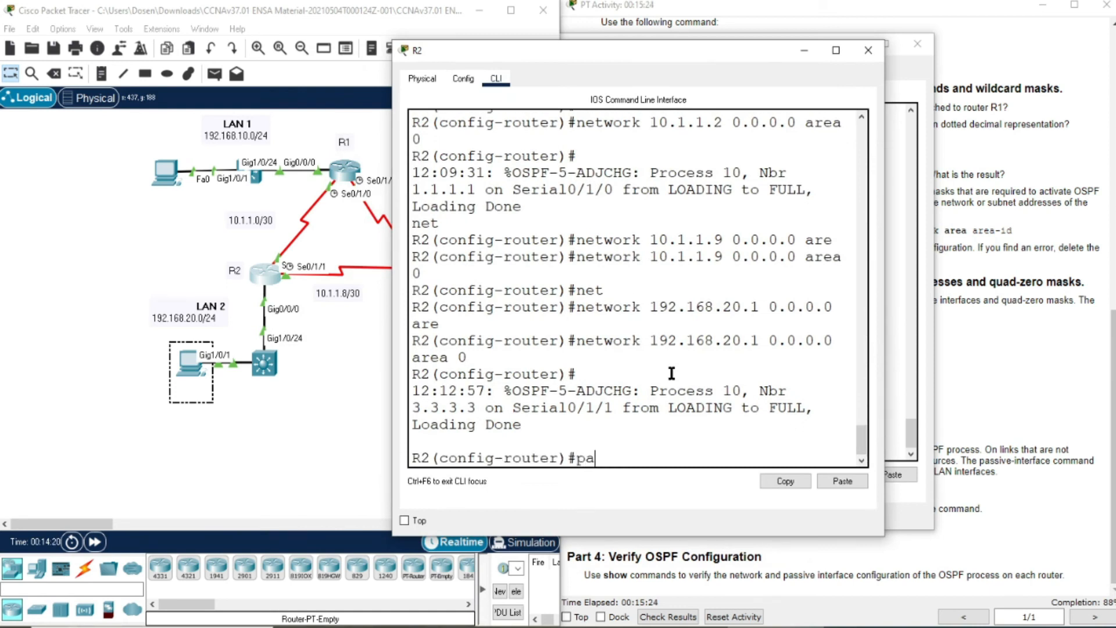
pyautogui.press('Tab')
pyautogui.write('g0/0/0')
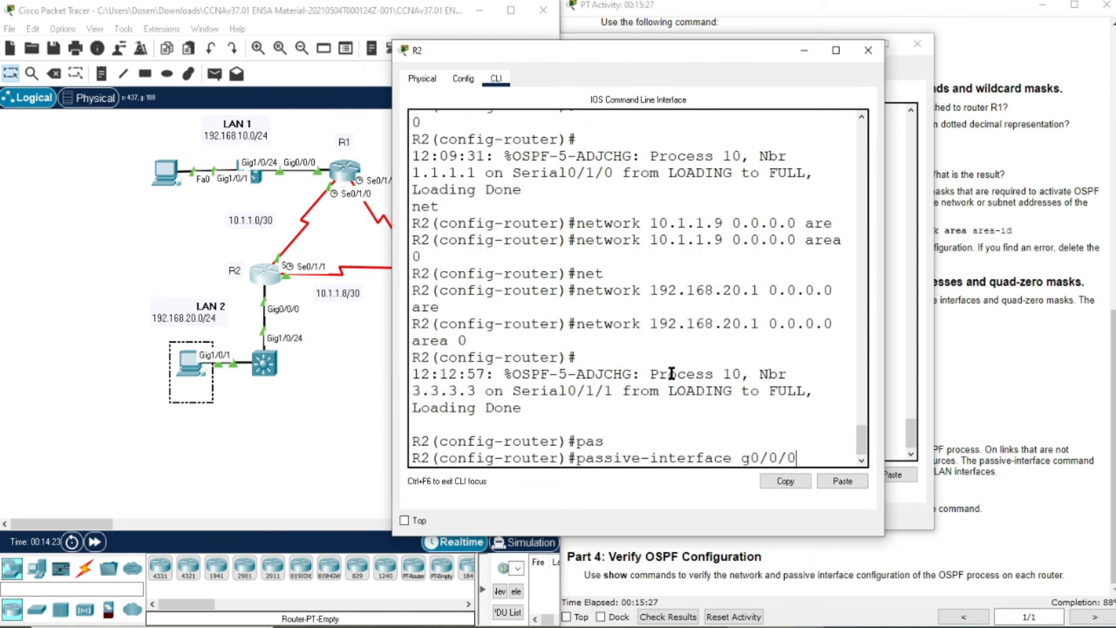
pyautogui.press('Return')
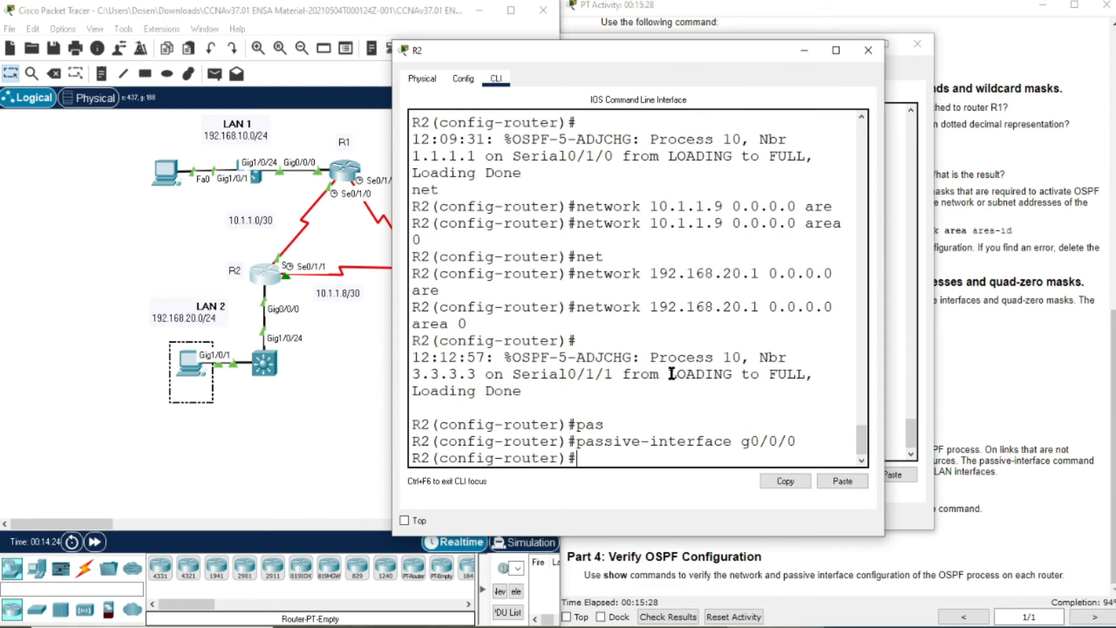
# - Open R3's command line beside the topology and enter router configuration mode for OSPF process 10
pyautogui.click(378, 435)
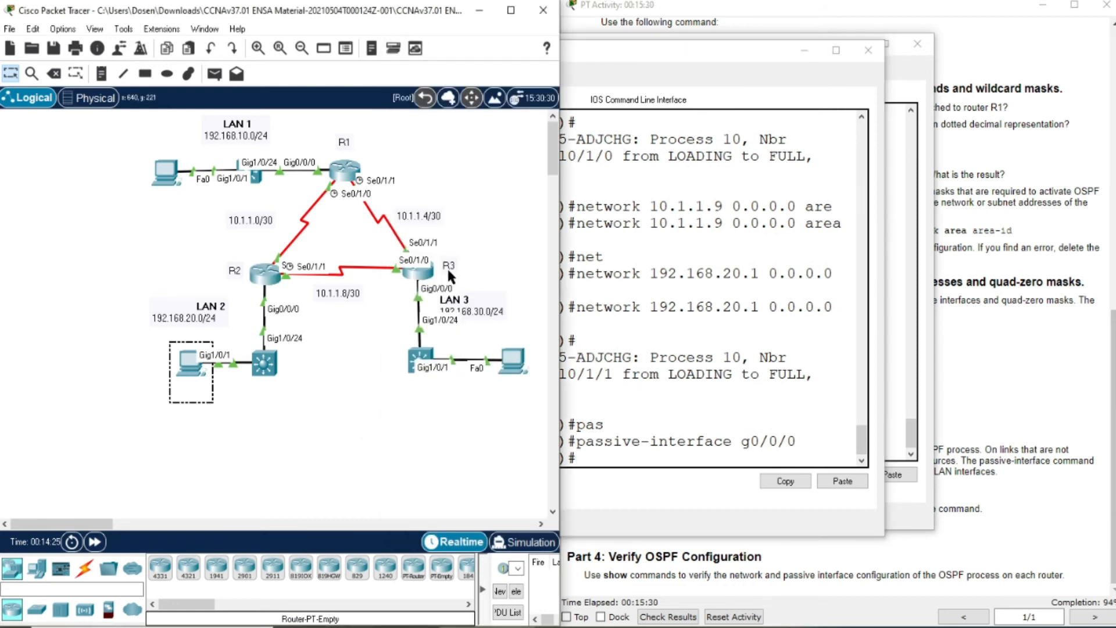
pyautogui.click(421, 266)
pyautogui.moveTo(511, 61); pyautogui.dragTo(787, 26)
pyautogui.write('p')
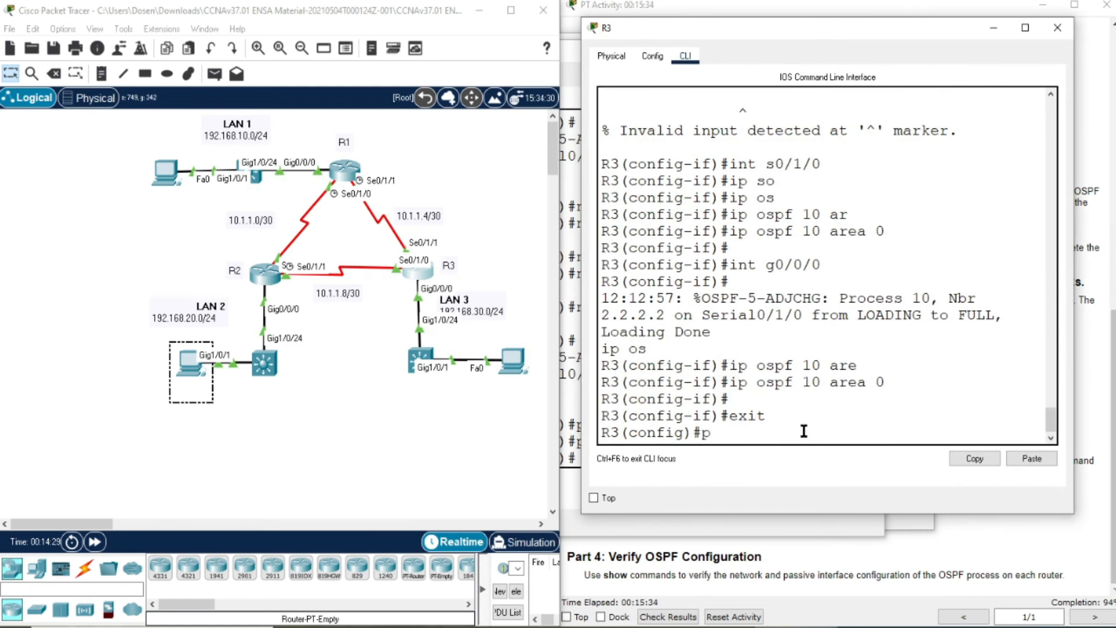
pyautogui.write('as')
pyautogui.press('Tab')
pyautogui.press('BackSpace')
pyautogui.press('BackSpace')
pyautogui.press('BackSpace')
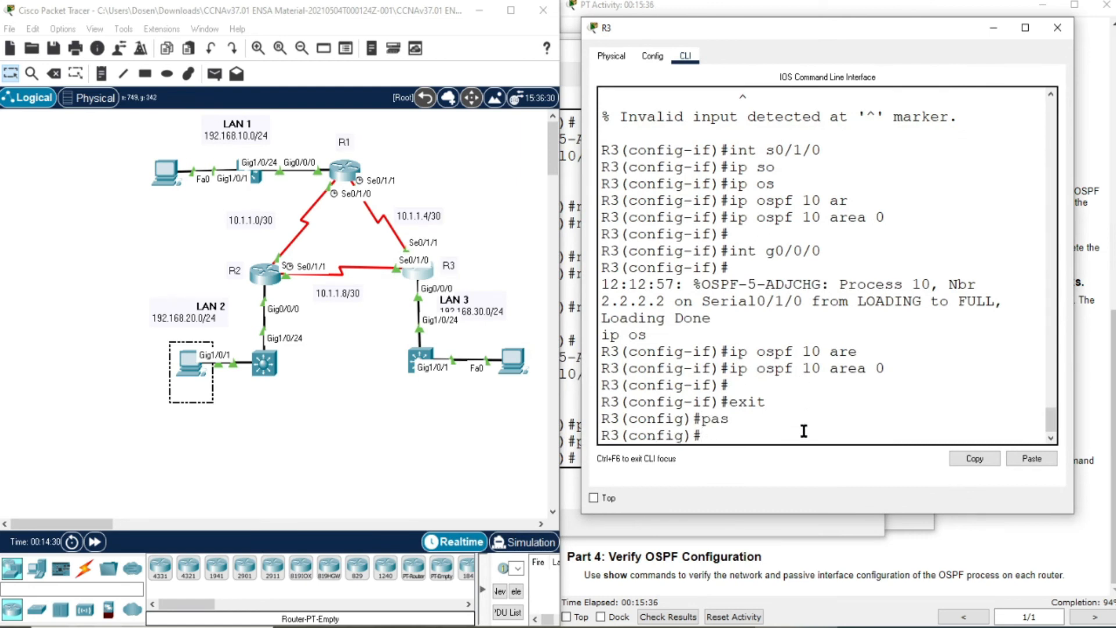
pyautogui.write('rou')
pyautogui.press('Tab')
pyautogui.write('ter os')
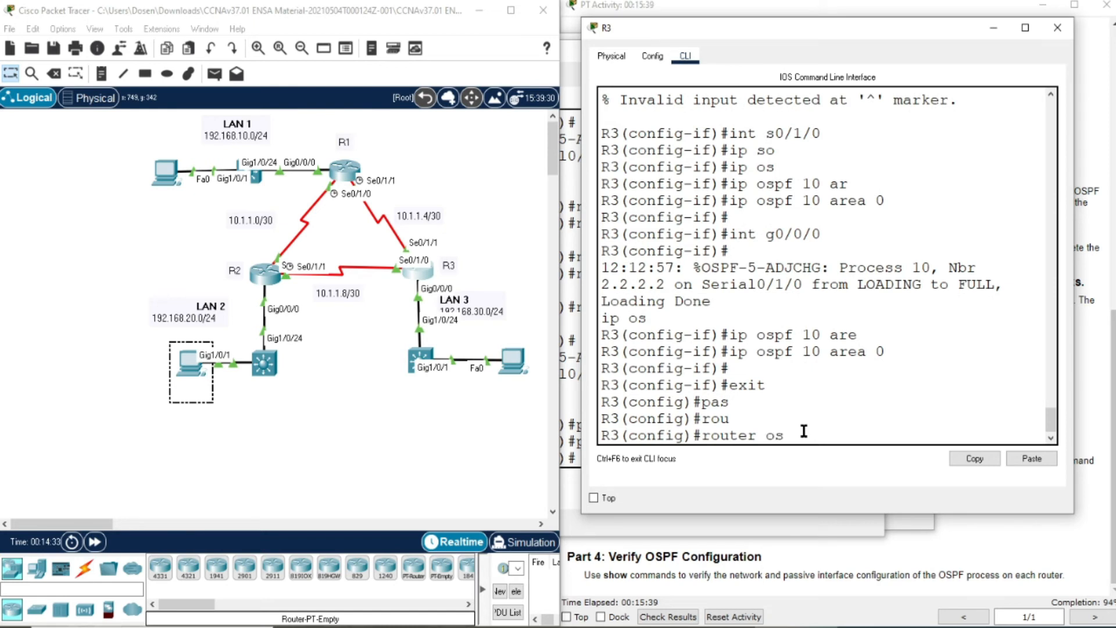
pyautogui.press('Tab')
pyautogui.write('10')
pyautogui.press('Return')
# - Set R3's LAN interface g0/0/0 as passive for OSPF and close the router's window
pyautogui.write('pas')
pyautogui.press('Tab')
pyautogui.write('g0')
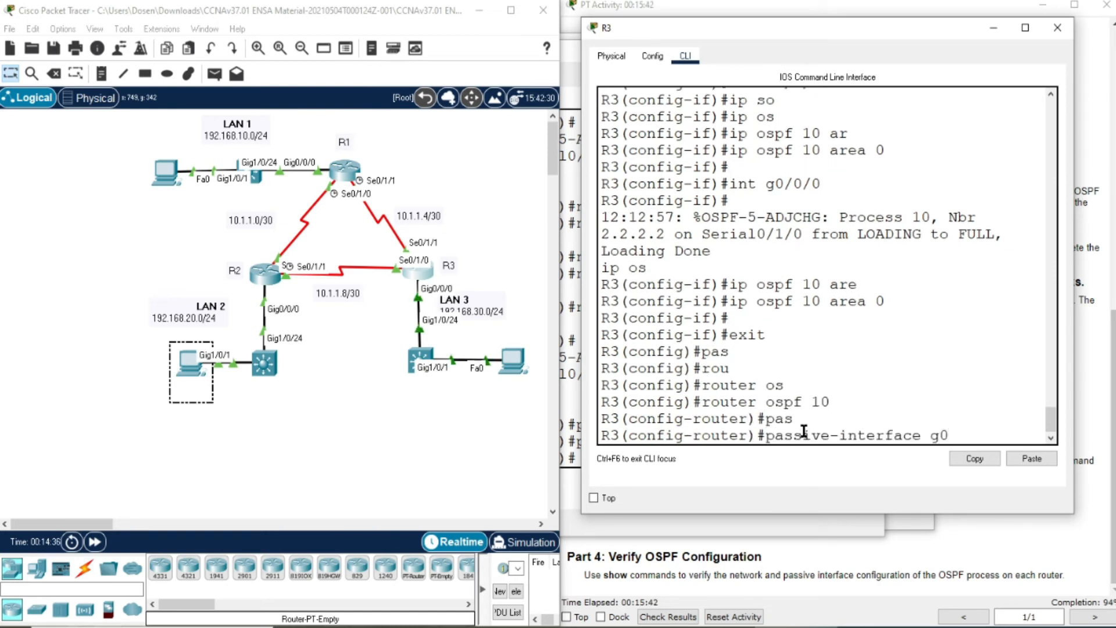
pyautogui.write('/0/0')
pyautogui.press('Return')
pyautogui.press('Return')
pyautogui.press('Return')
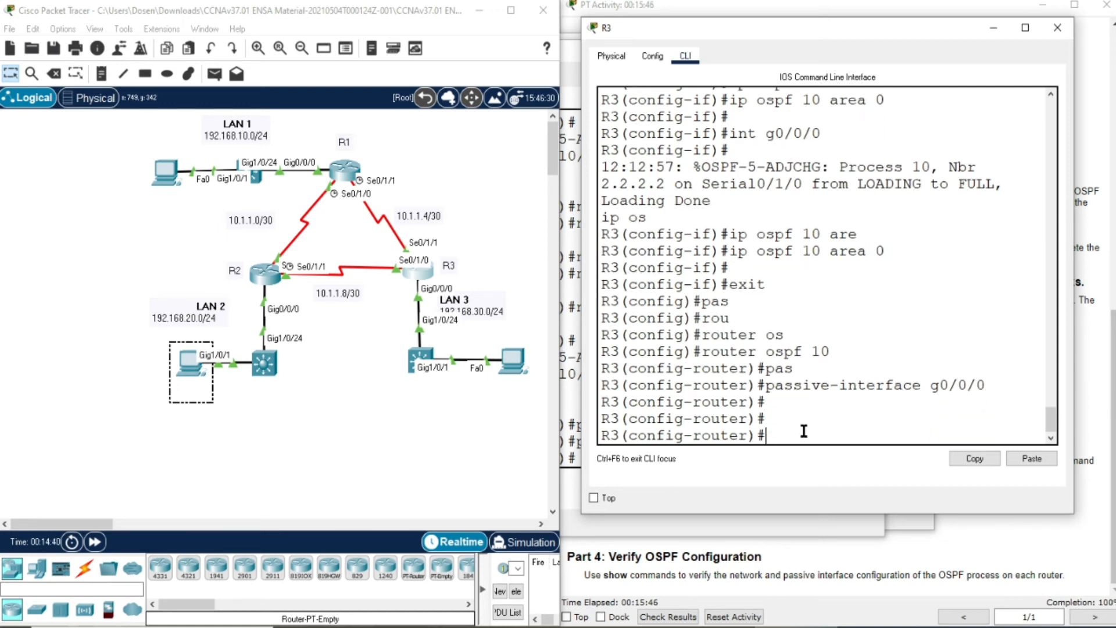
pyautogui.click(1048, 33)
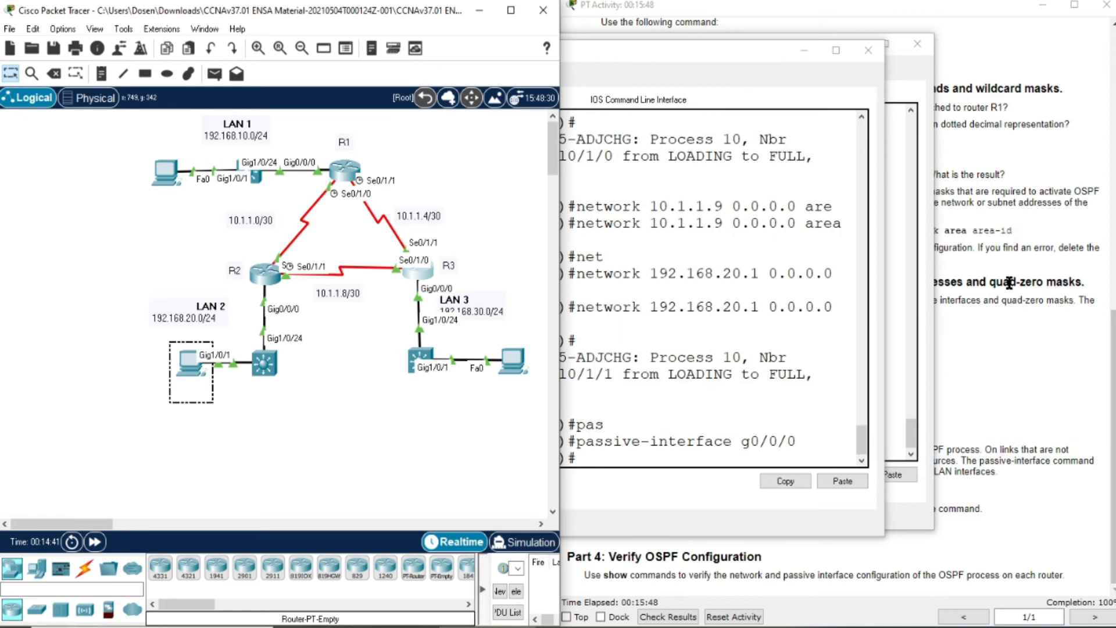
# - Bring the activity instructions forward, then place R1's command line beside the topology and return it to privileged EXEC mode
pyautogui.click(1024, 365)
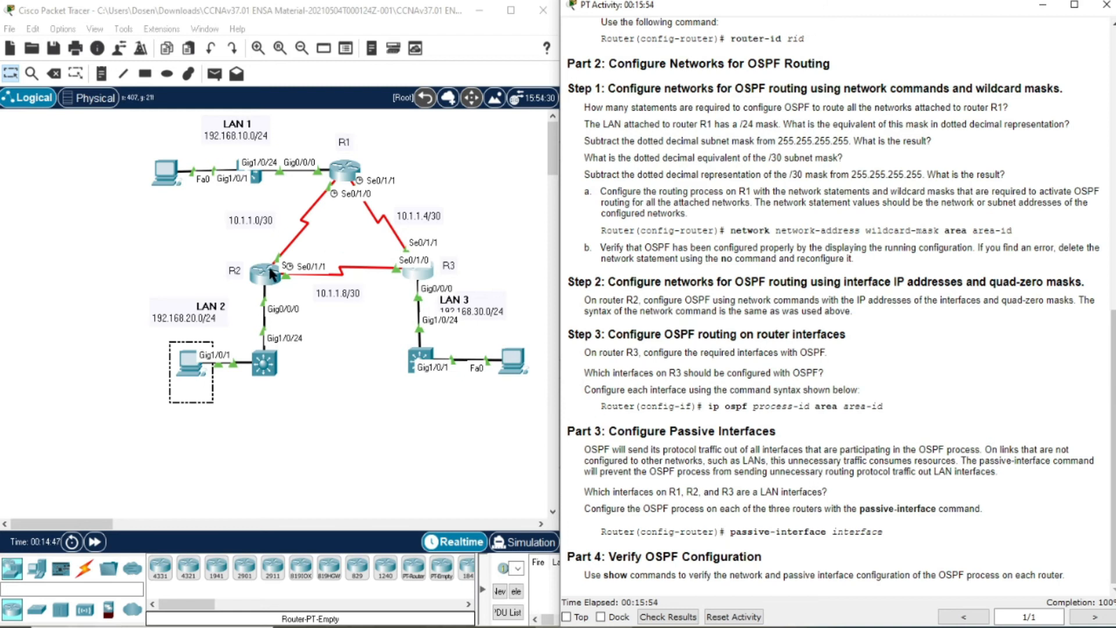
pyautogui.click(339, 169)
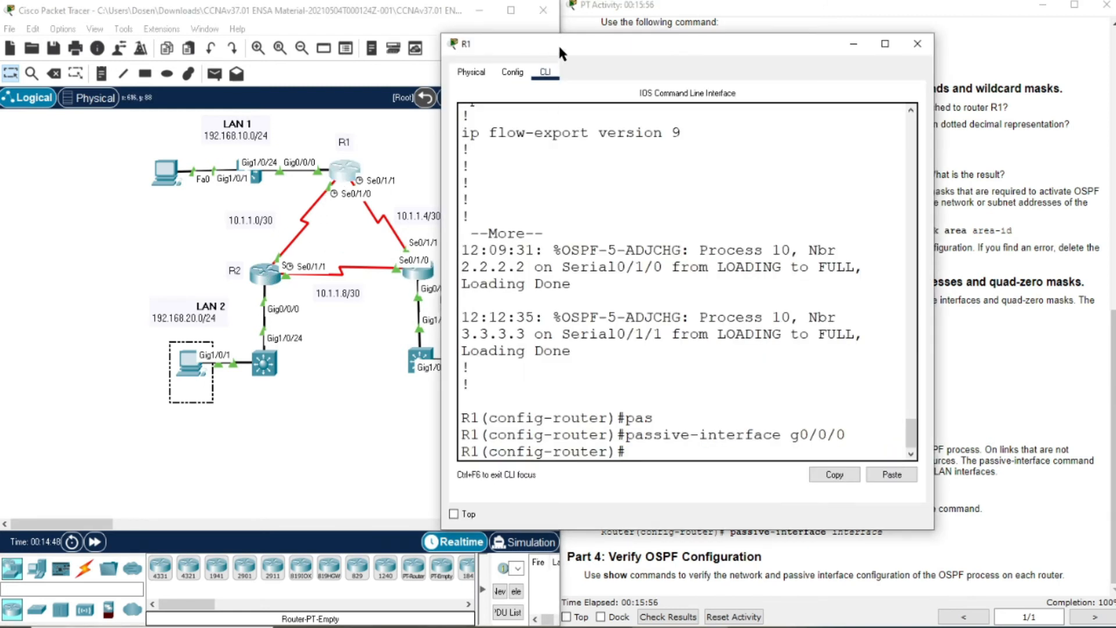
pyautogui.moveTo(558, 35); pyautogui.dragTo(674, 23)
pyautogui.write('end')
pyautogui.press('Return')
# - Display R1's OSPF routes with show ip route ospf and widen its window to read the entries
pyautogui.write('sho')
pyautogui.press('Tab')
pyautogui.write('ip')
pyautogui.press('Tab')
pyautogui.write('ro')
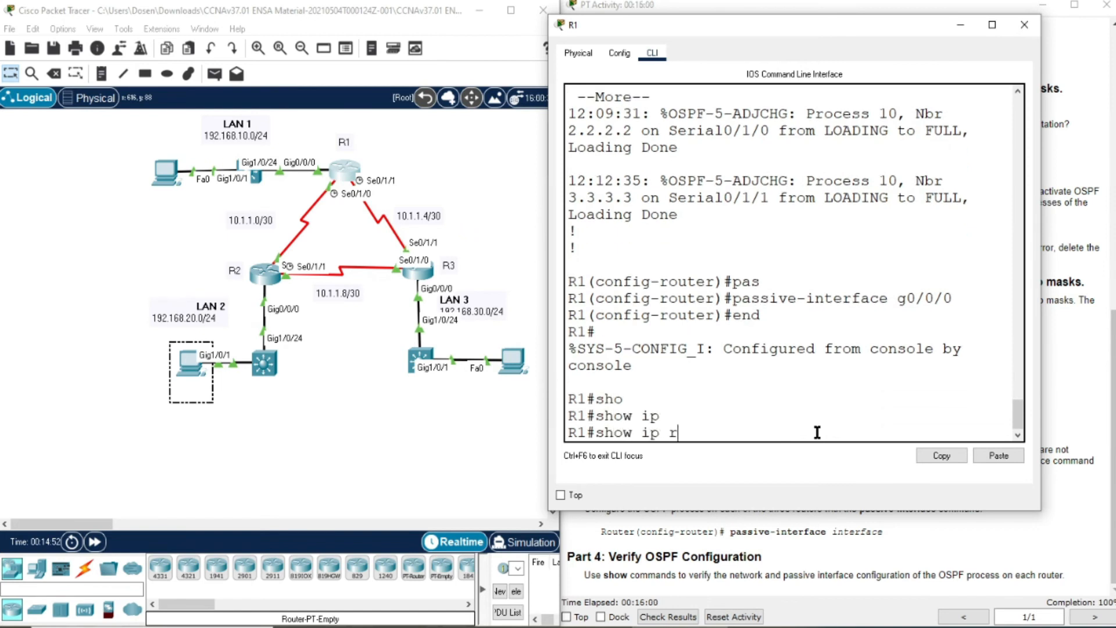
pyautogui.press('Tab')
pyautogui.write('s')
pyautogui.press('BackSpace')
pyautogui.write('ospf')
pyautogui.press('Tab')
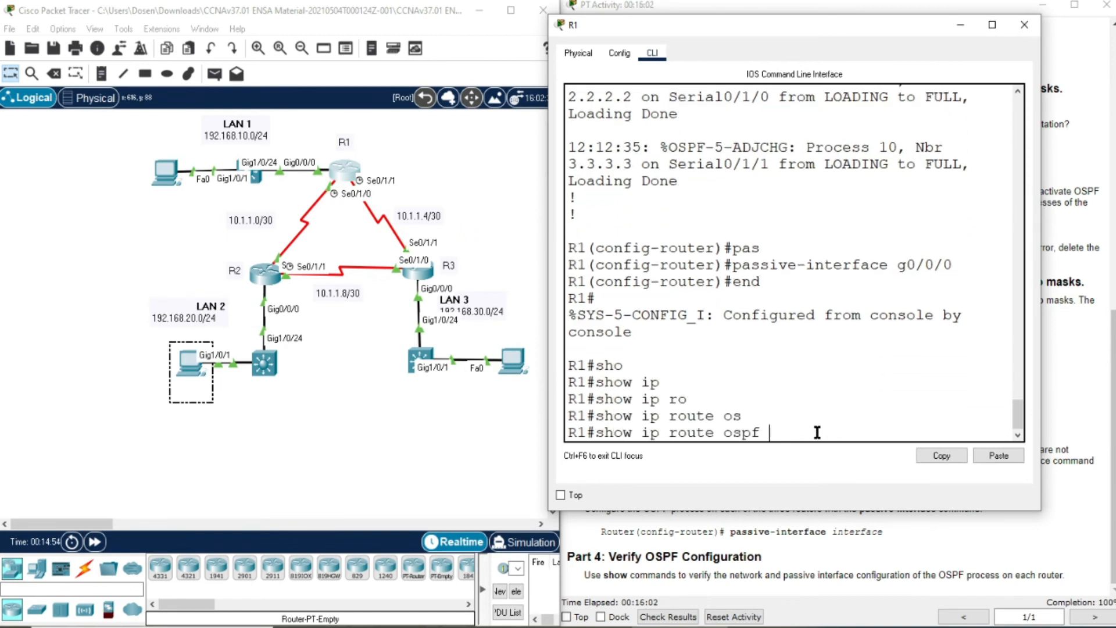
pyautogui.press('Return')
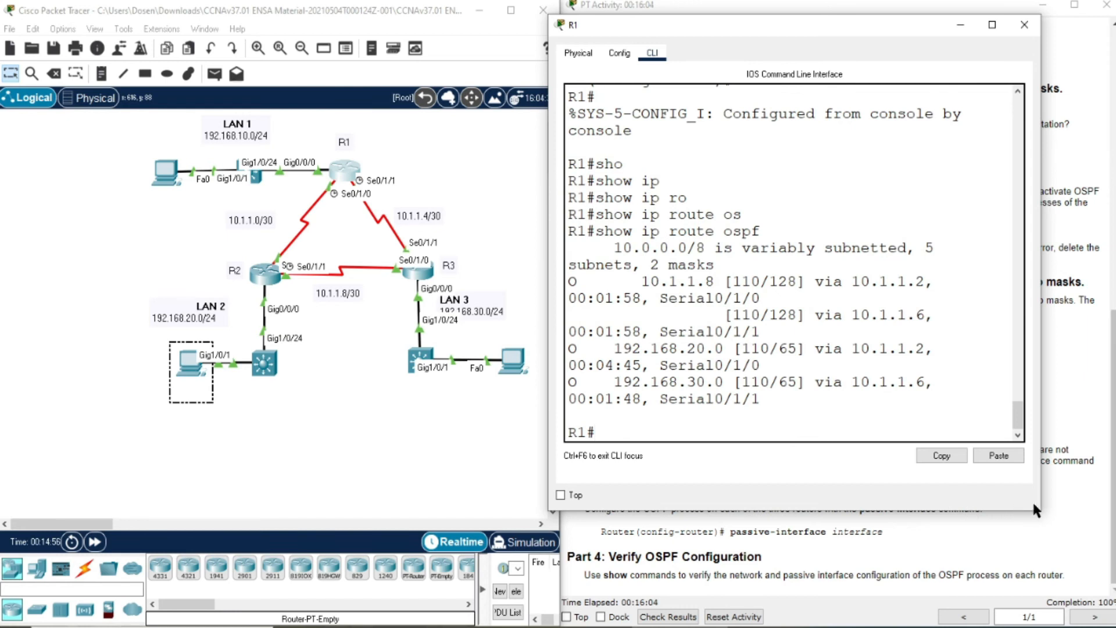
pyautogui.moveTo(1034, 503); pyautogui.dragTo(1109, 503)
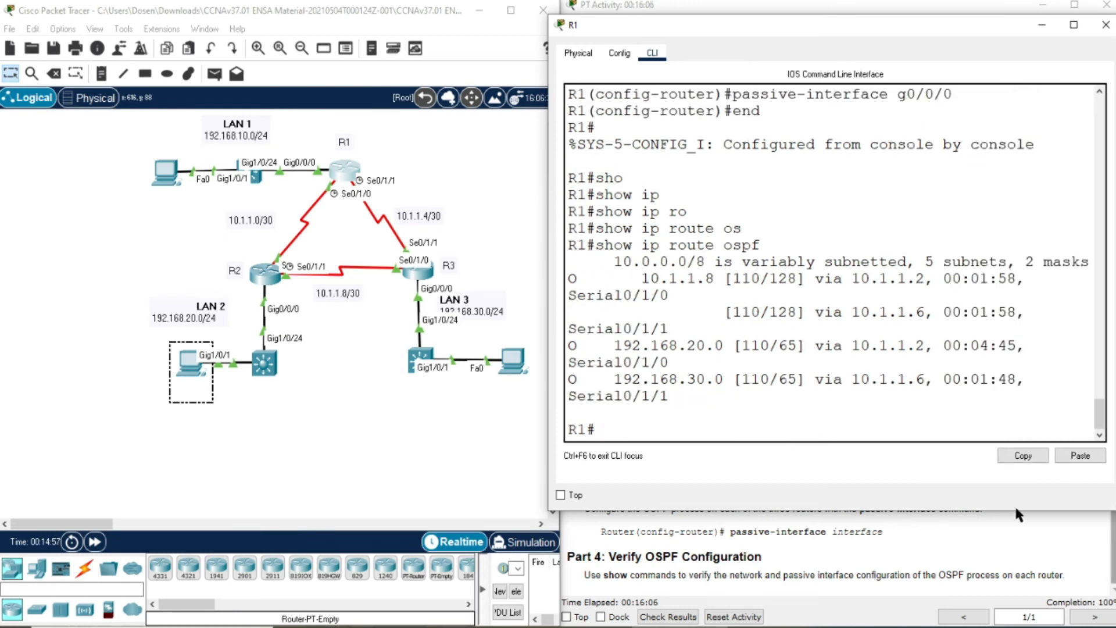
pyautogui.moveTo(547, 505); pyautogui.dragTo(517, 506)
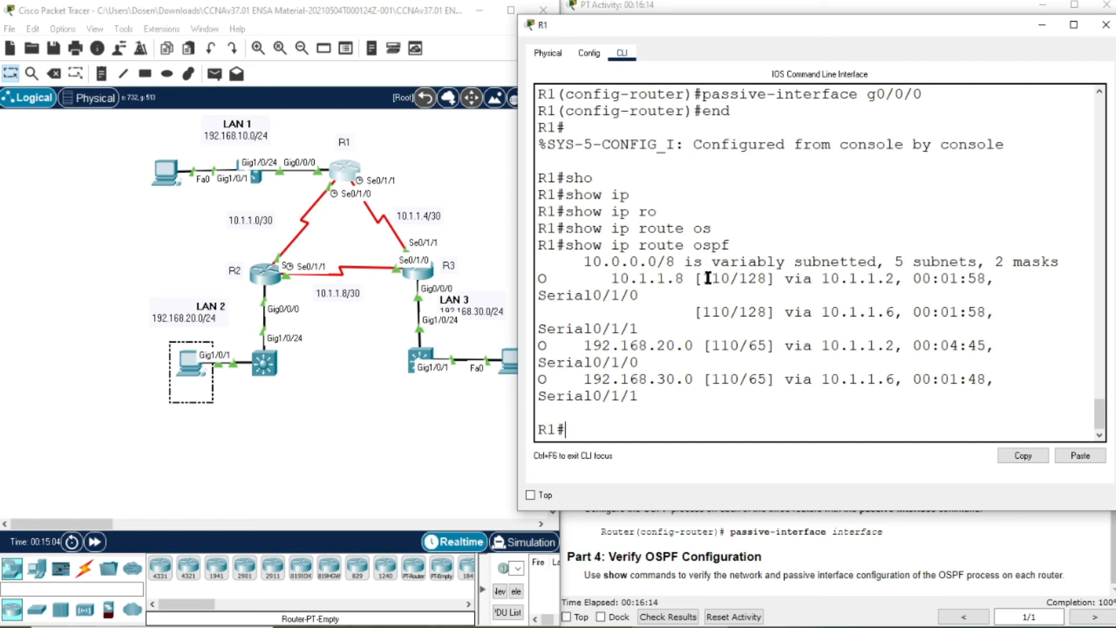
pyautogui.click(544, 278)
# - Display R2's OSPF routes with do sh ip route ospf, widening its window and placing it beside the topology
pyautogui.click(273, 280)
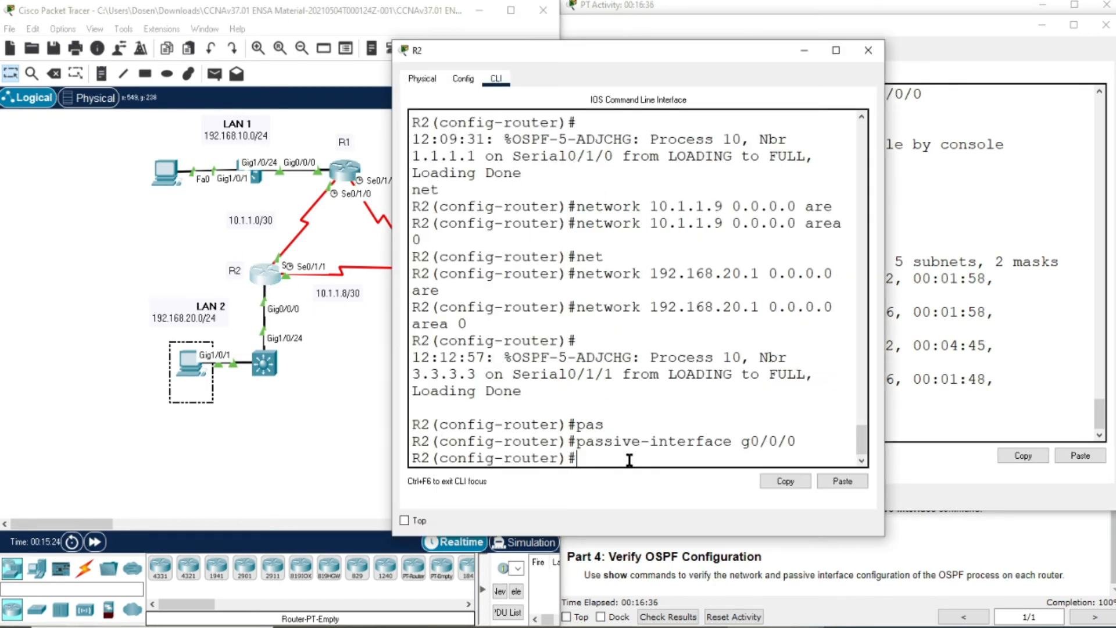
pyautogui.write('do sh ip rotuute ospf')
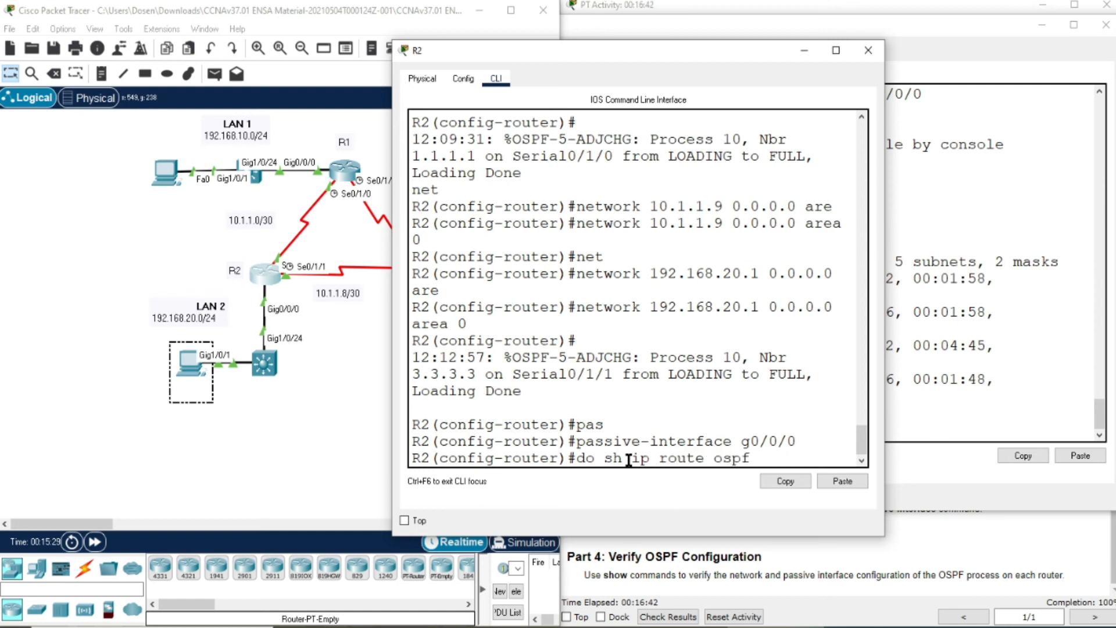
pyautogui.press('Return')
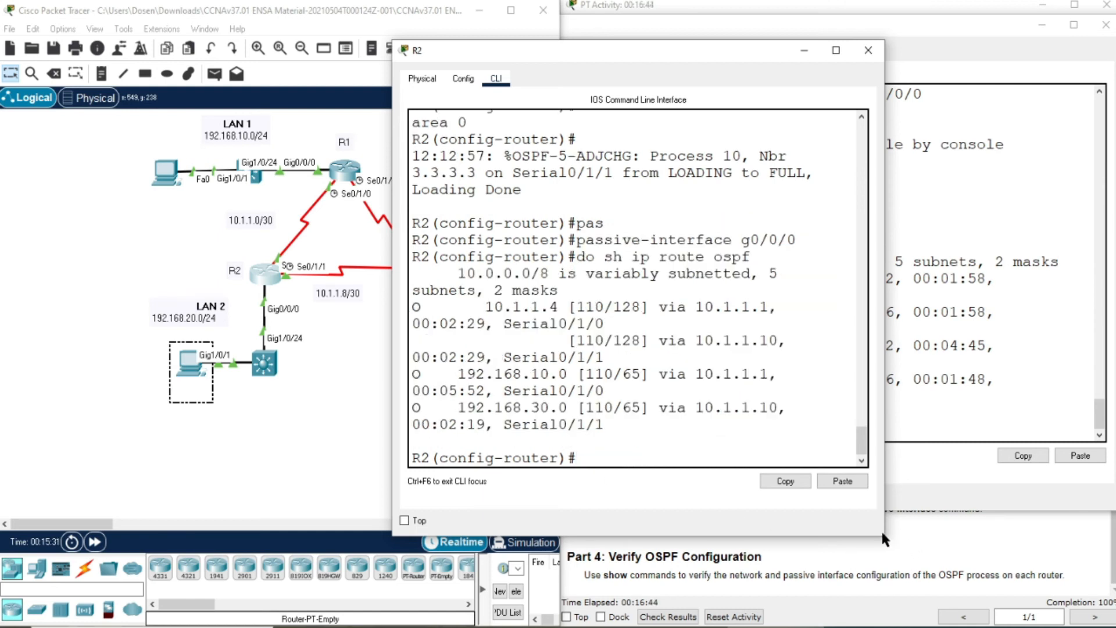
pyautogui.moveTo(881, 530); pyautogui.dragTo(1110, 534)
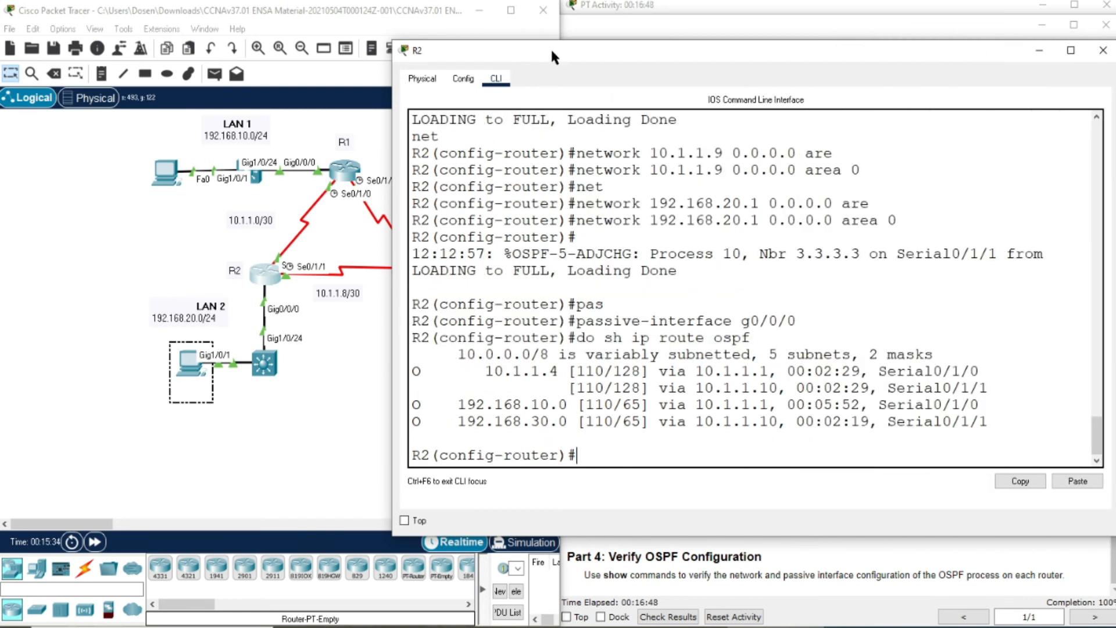
pyautogui.moveTo(553, 55); pyautogui.dragTo(696, 54)
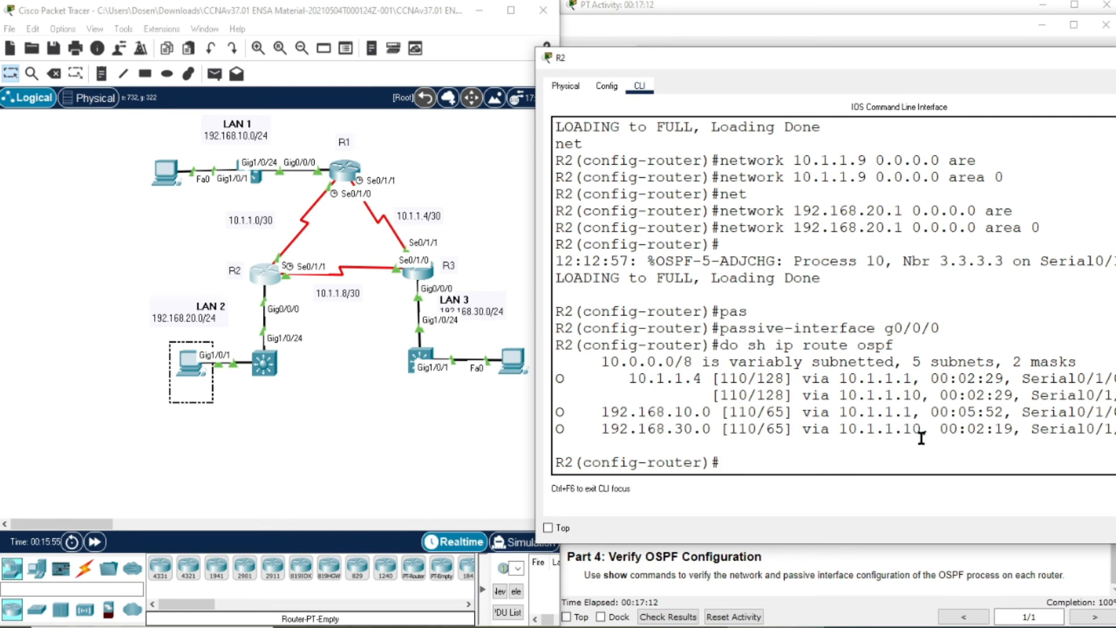
# - Display R3's OSPF routes with do sh ip route ospf in a widened window, then close it after examining them
pyautogui.click(419, 275)
pyautogui.moveTo(496, 79); pyautogui.dragTo(738, 79)
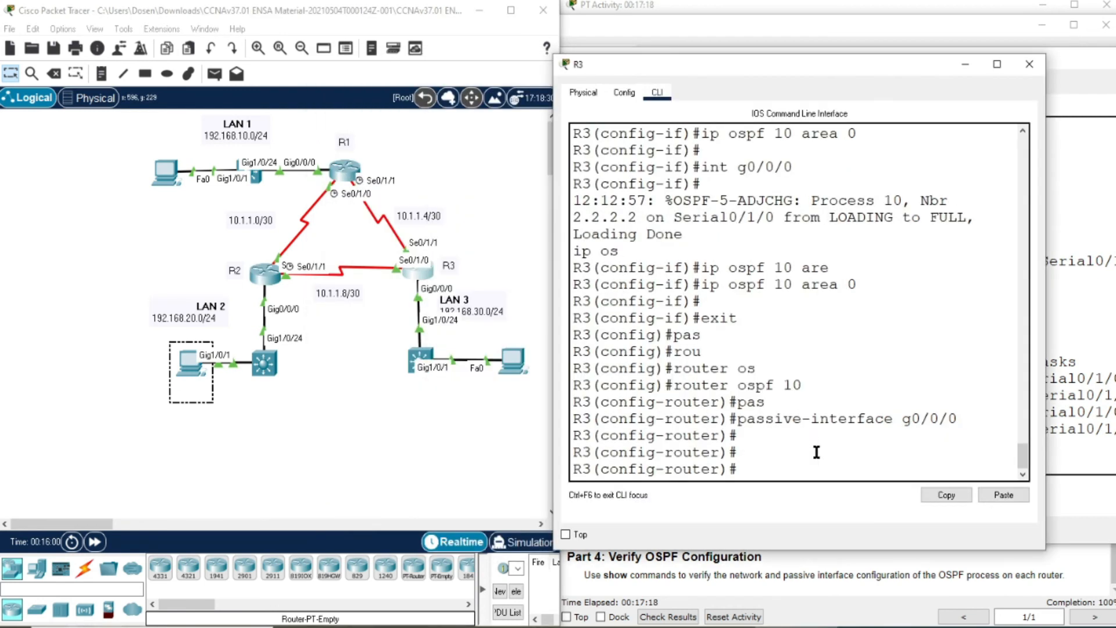
pyautogui.write('do sh ip route ospf')
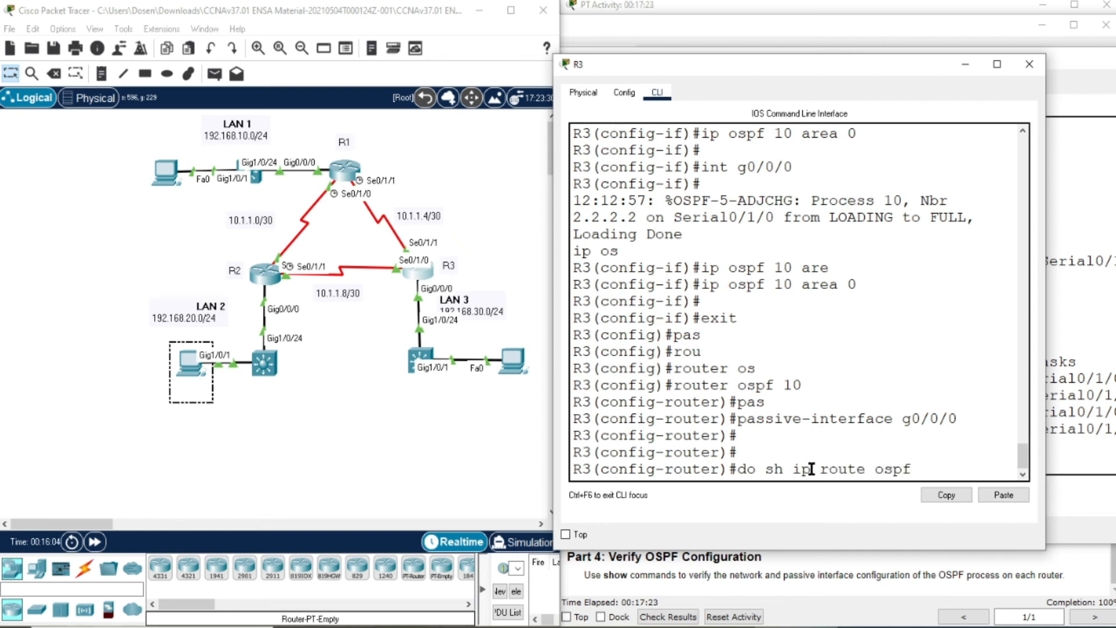
pyautogui.press('Return')
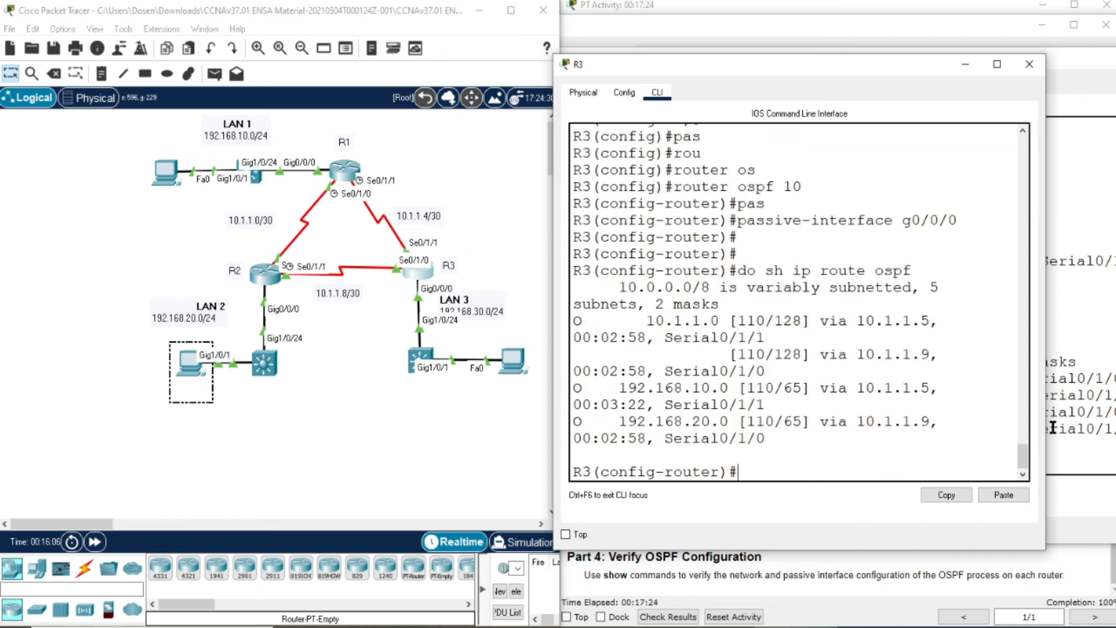
pyautogui.moveTo(1046, 428); pyautogui.dragTo(1114, 428)
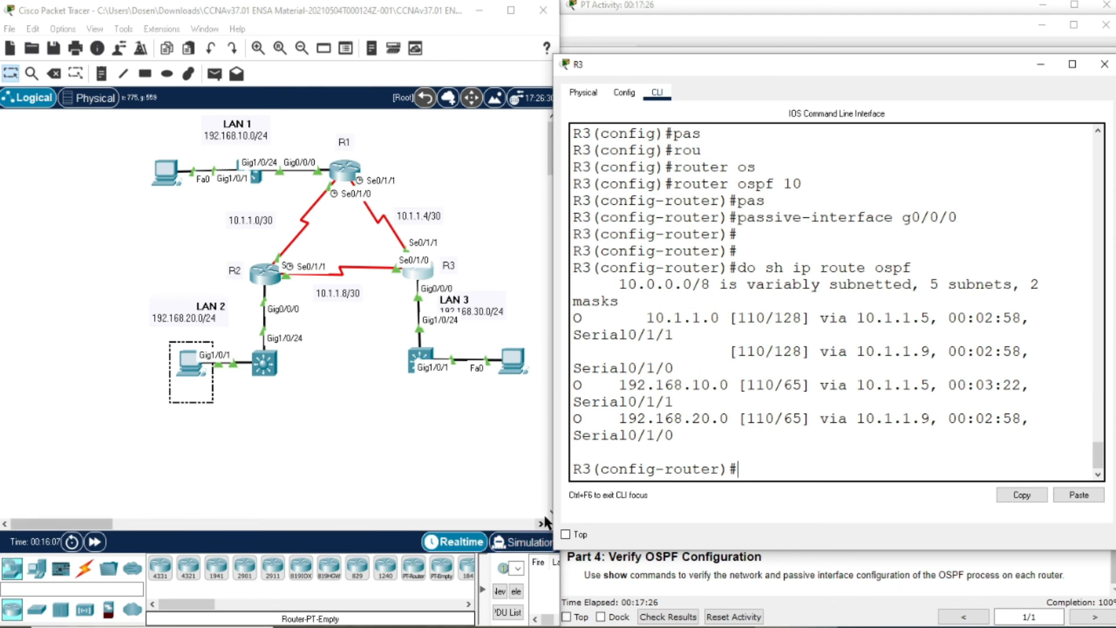
pyautogui.moveTo(555, 502); pyautogui.dragTo(499, 502)
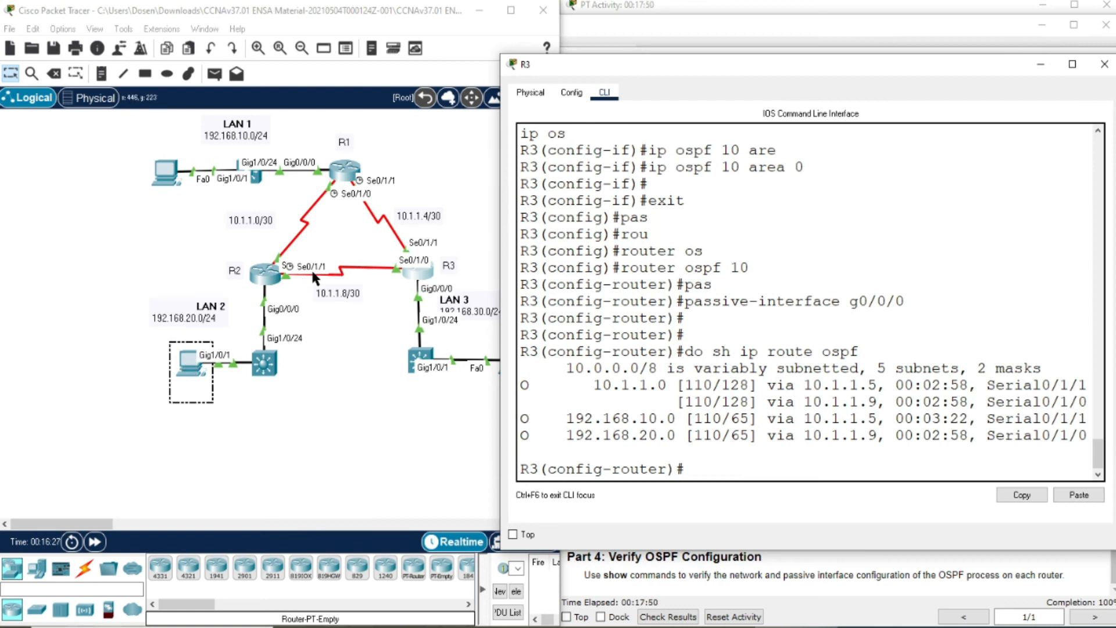
pyautogui.click(1105, 64)
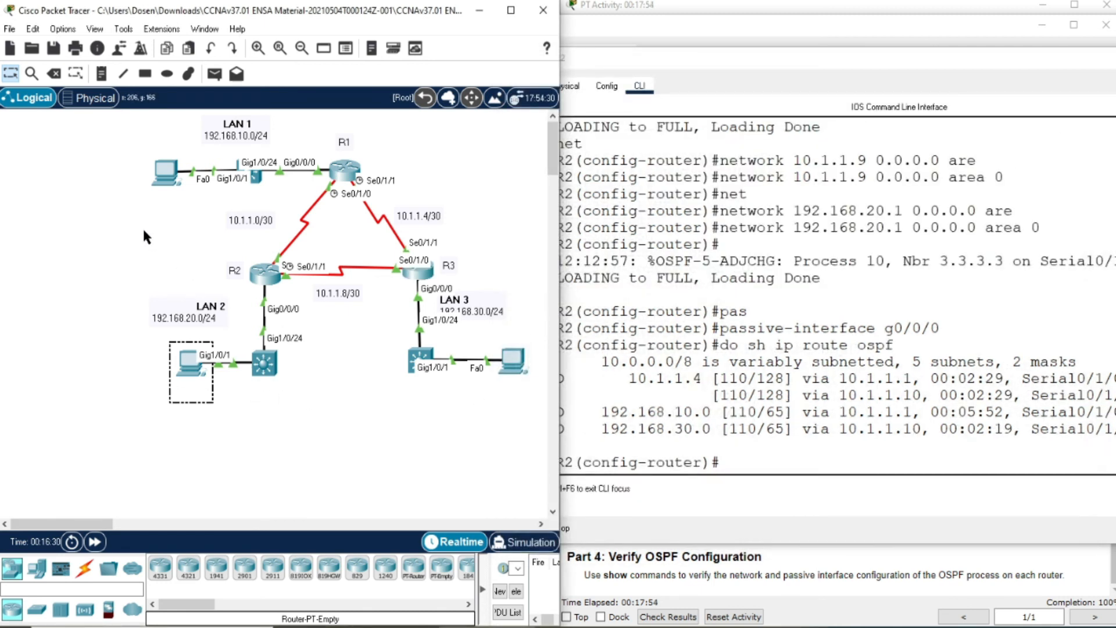
# - Open the command prompt of PC0 in LAN 1 and place its window beside the topology
pyautogui.click(166, 171)
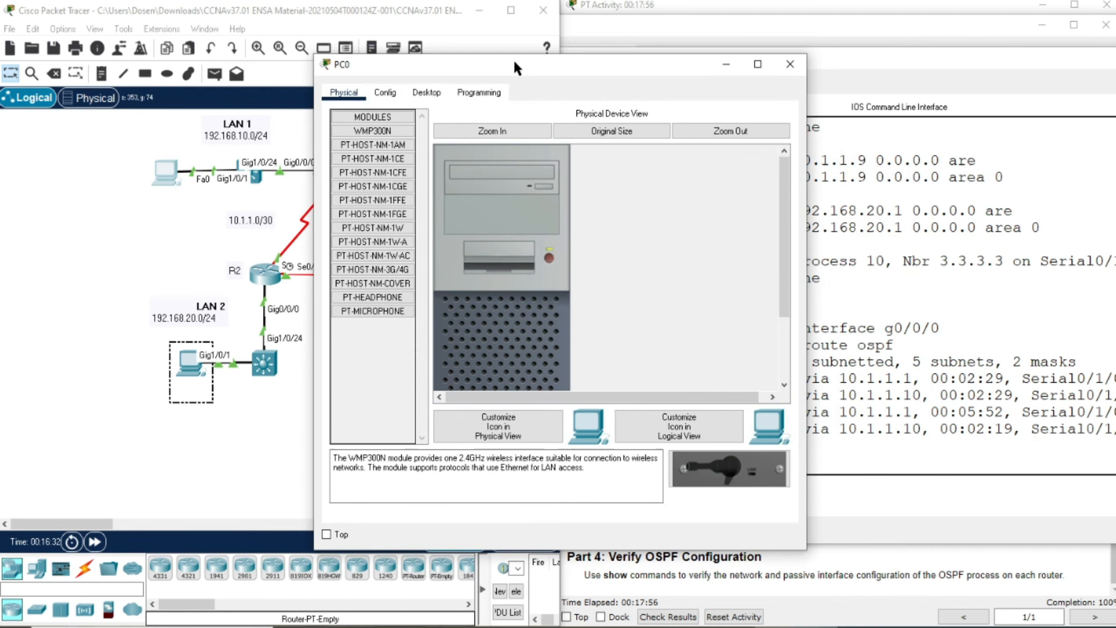
pyautogui.moveTo(513, 57); pyautogui.dragTo(772, 62)
pyautogui.click(697, 88)
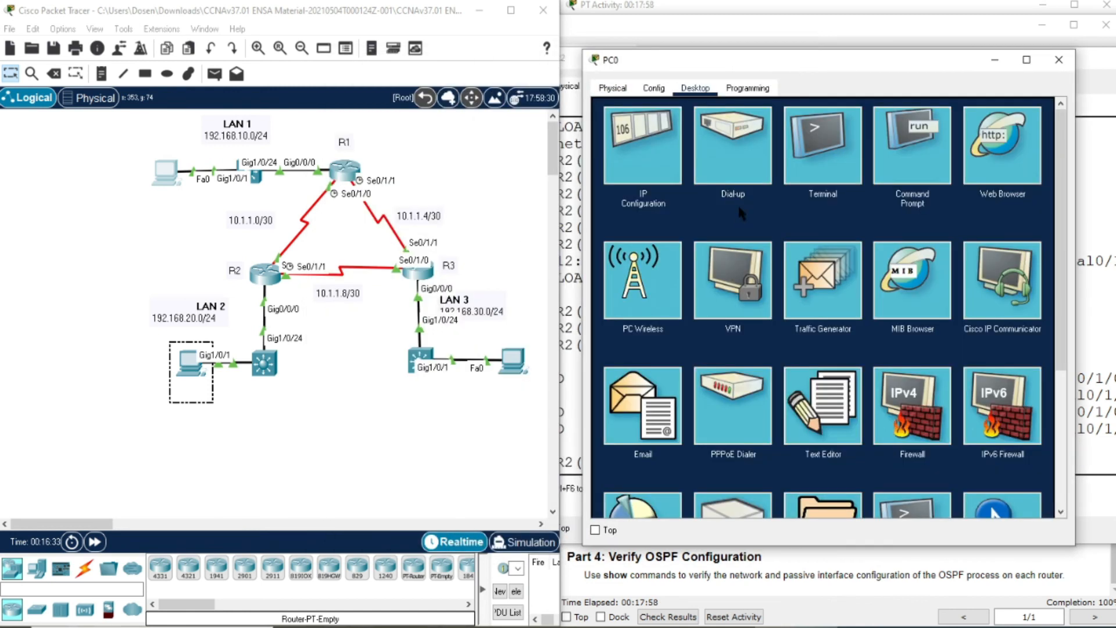
pyautogui.click(912, 180)
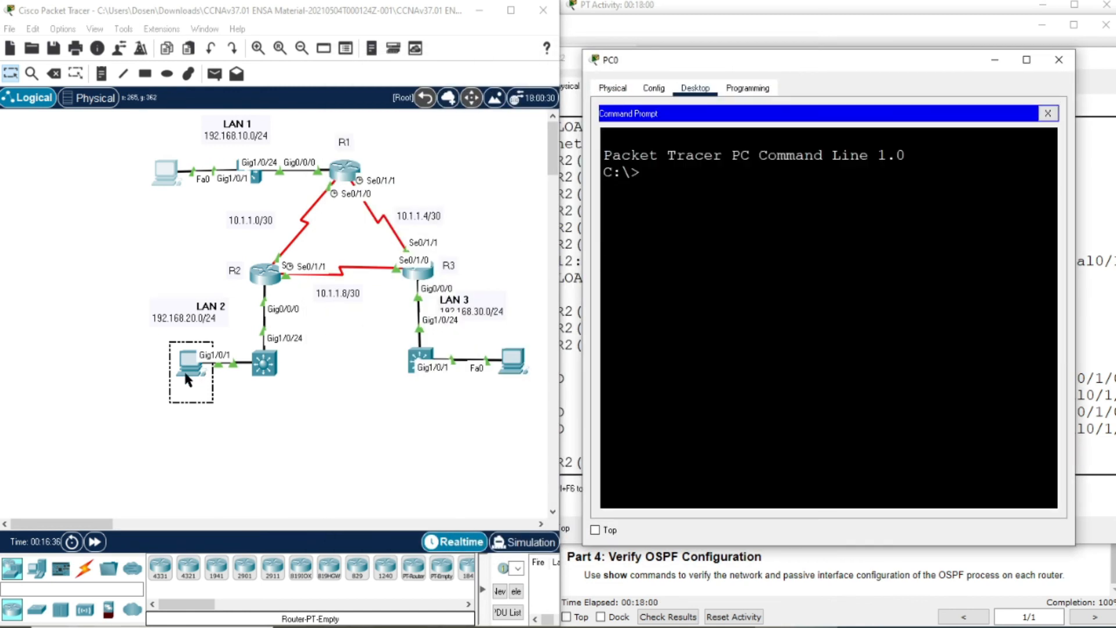
# - Check the IP configuration of Test Host 1 in LAN 2, then close its window
pyautogui.click(185, 368)
pyautogui.click(426, 93)
pyautogui.click(395, 152)
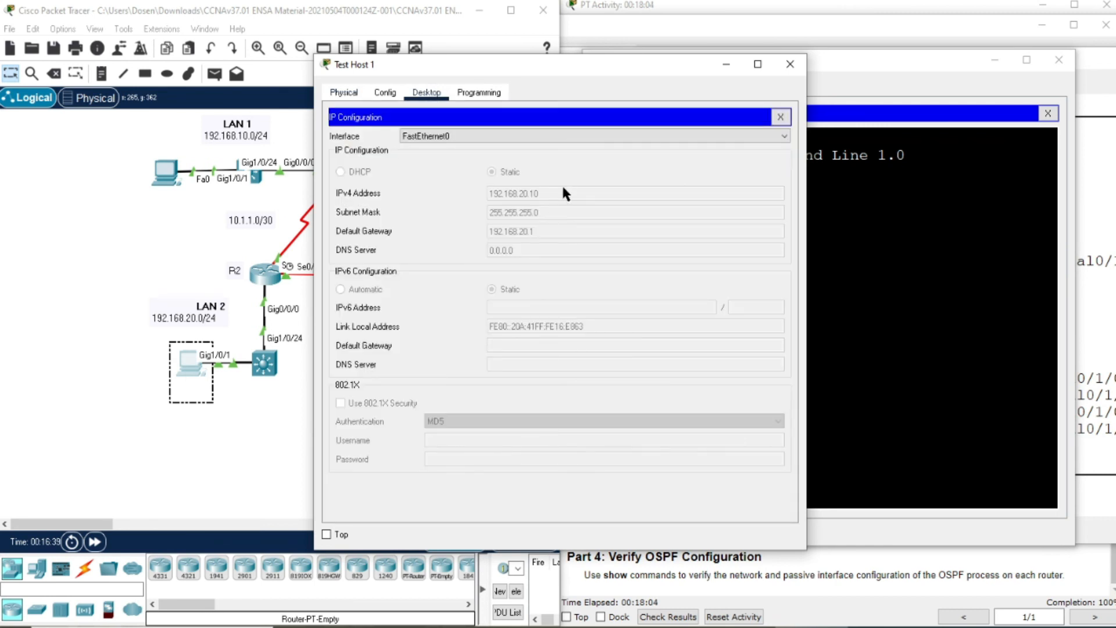
pyautogui.click(790, 65)
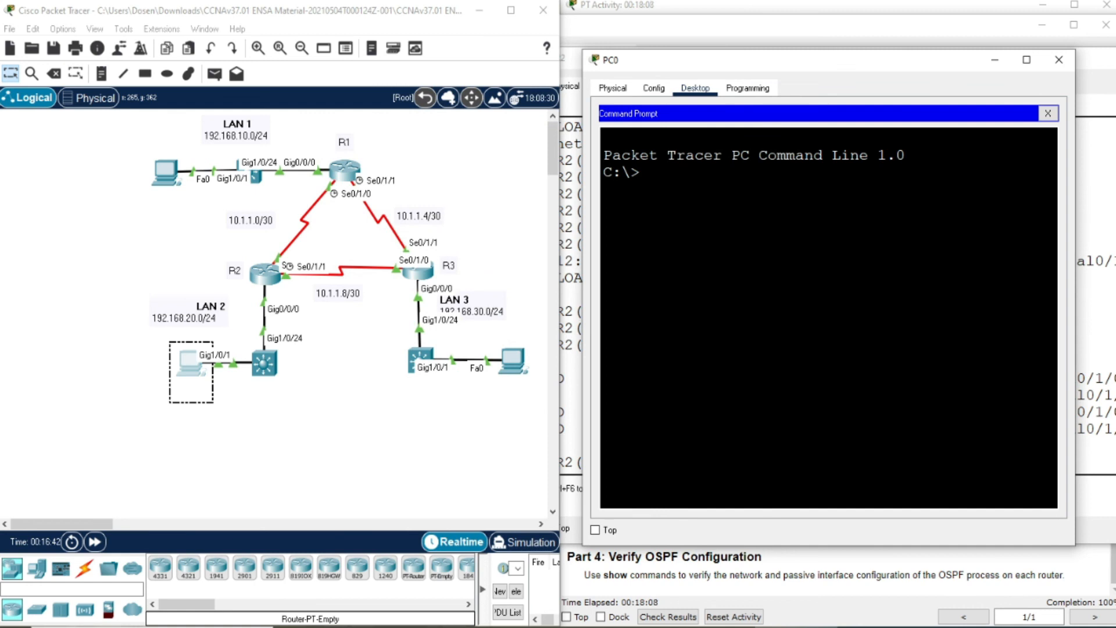
pyautogui.moveTo(653, 57); pyautogui.dragTo(596, 110)
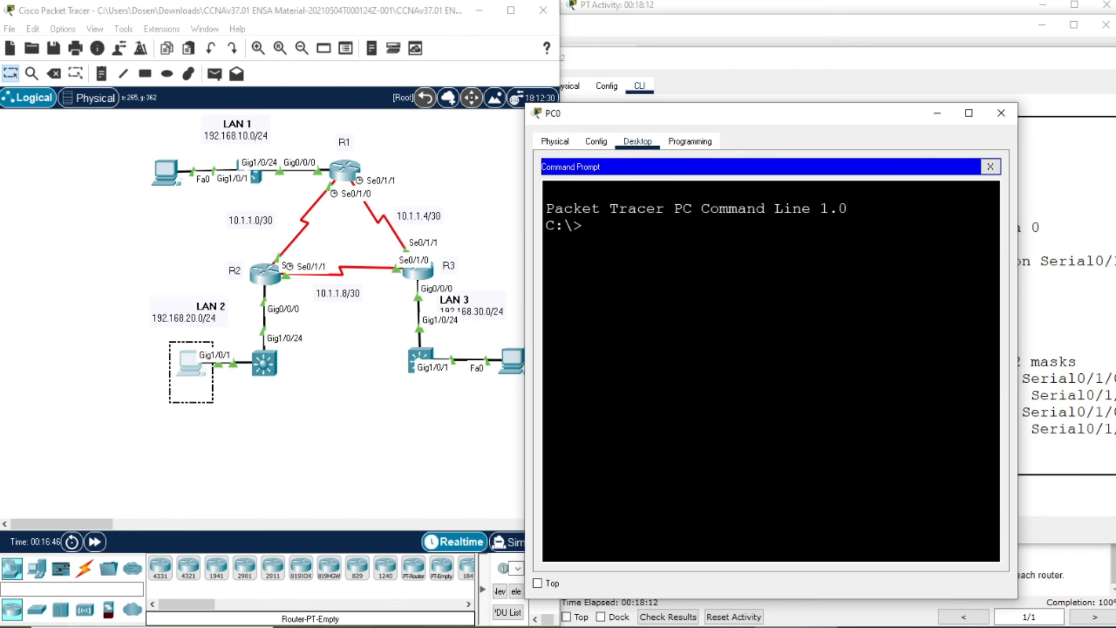
pyautogui.click(991, 169)
pyautogui.click(915, 209)
pyautogui.moveTo(599, 114); pyautogui.dragTo(696, 59)
pyautogui.click(293, 419)
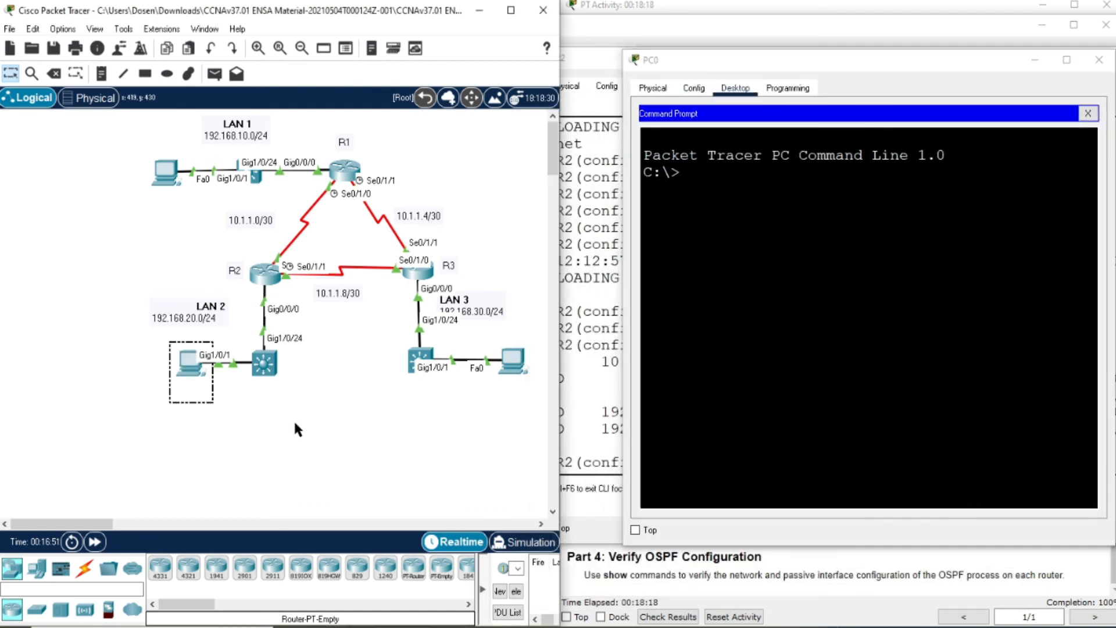
pyautogui.click(761, 418)
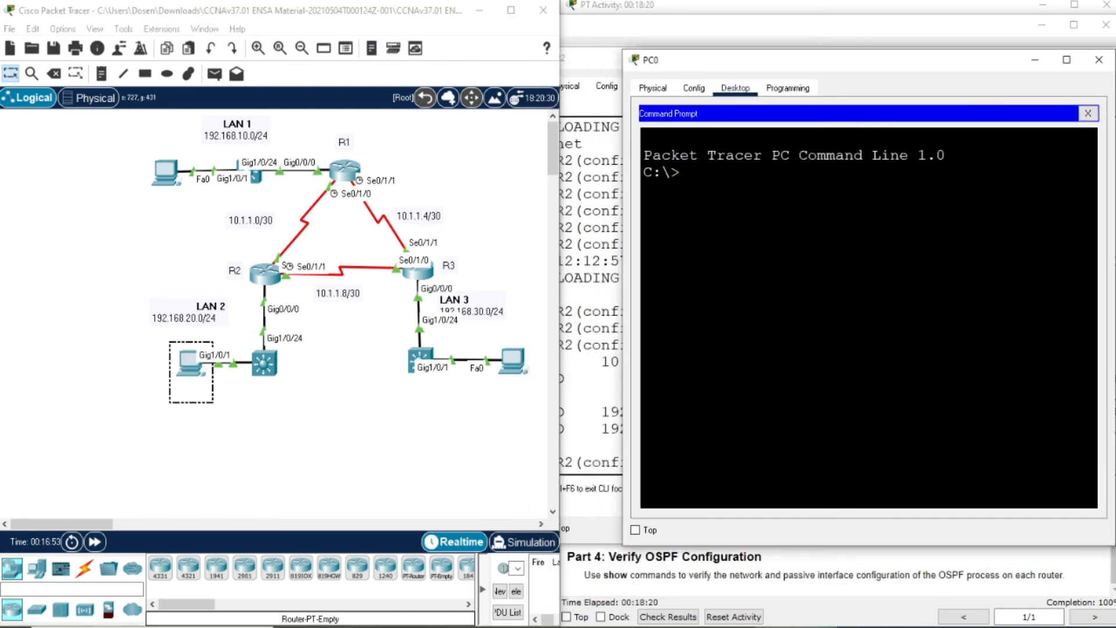
pyautogui.click(1088, 113)
pyautogui.click(1099, 60)
# - Check the IP configuration of Test Host 2 in LAN 3
pyautogui.click(509, 358)
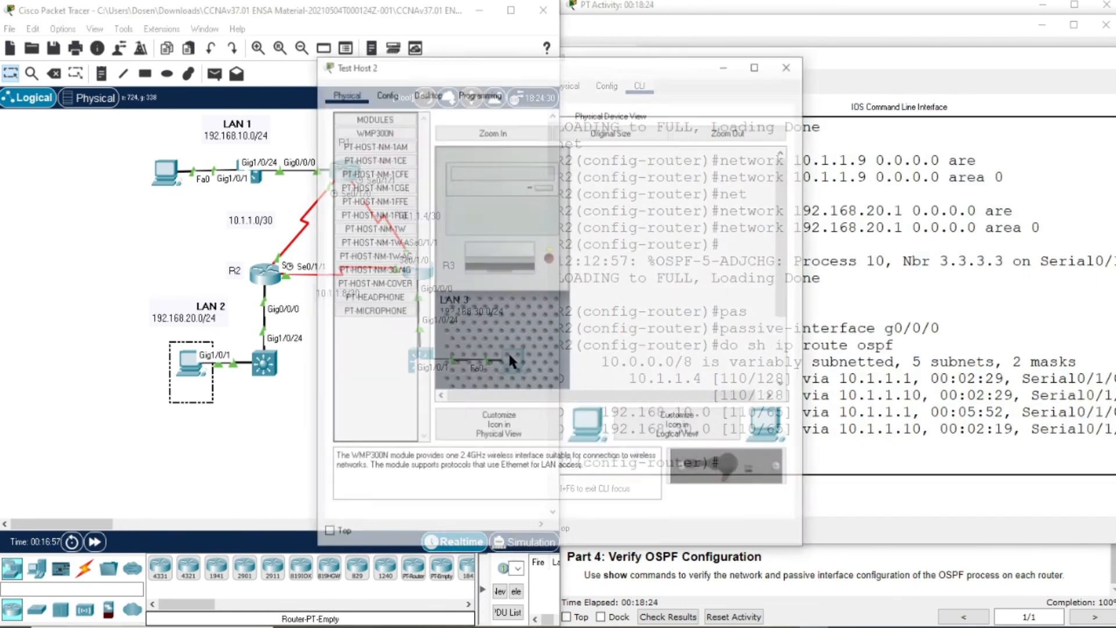
pyautogui.click(426, 92)
pyautogui.click(407, 152)
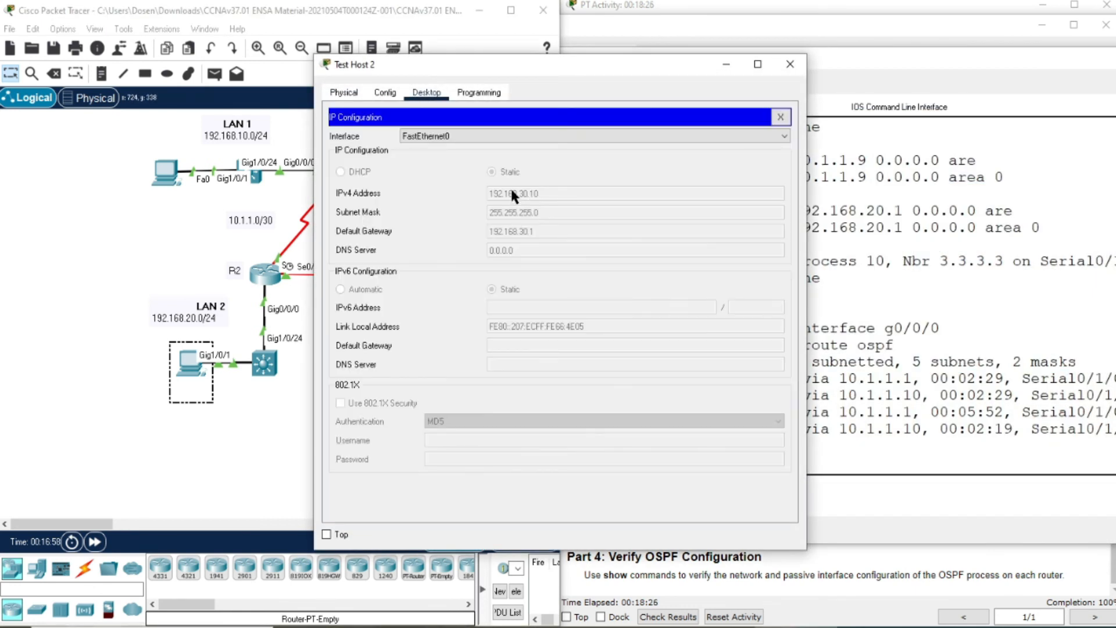
pyautogui.click(780, 117)
pyautogui.click(644, 150)
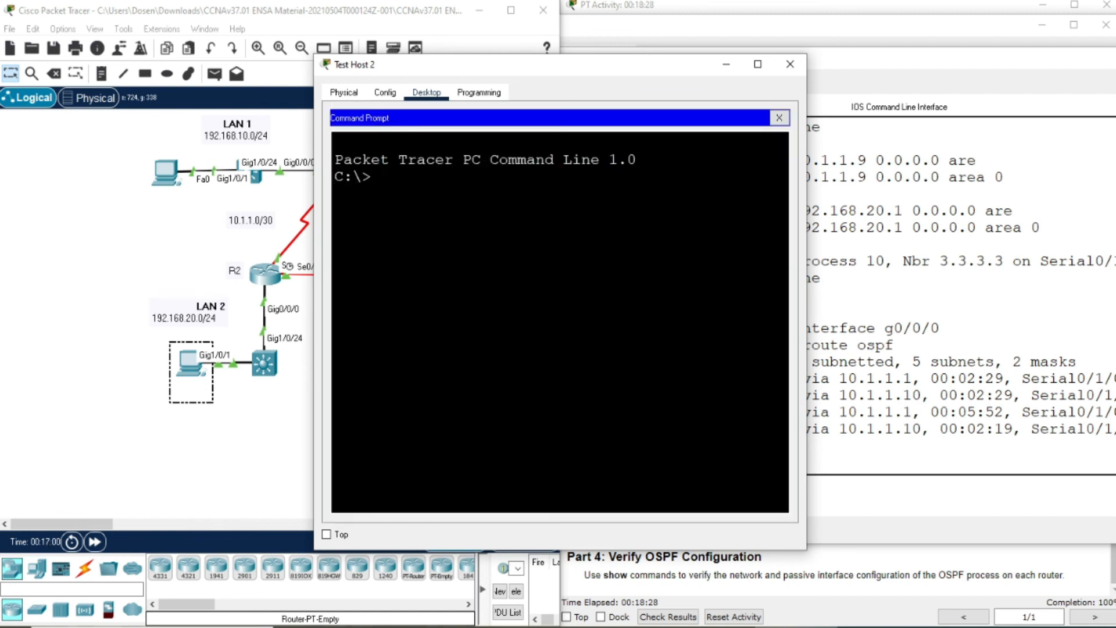
pyautogui.moveTo(446, 67); pyautogui.dragTo(720, 91)
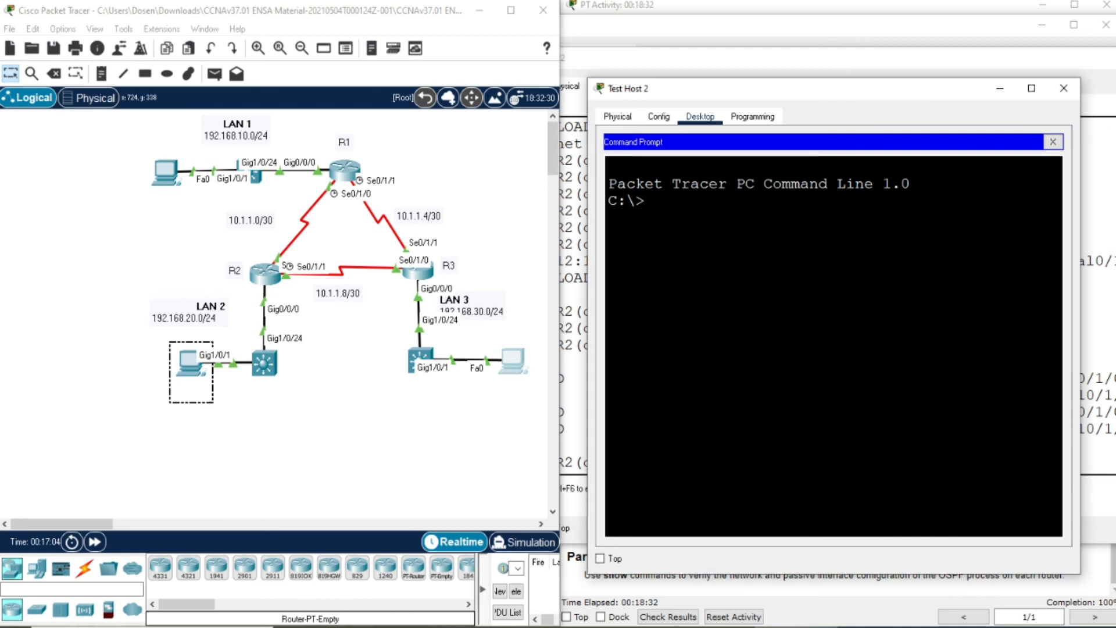
pyautogui.click(1066, 88)
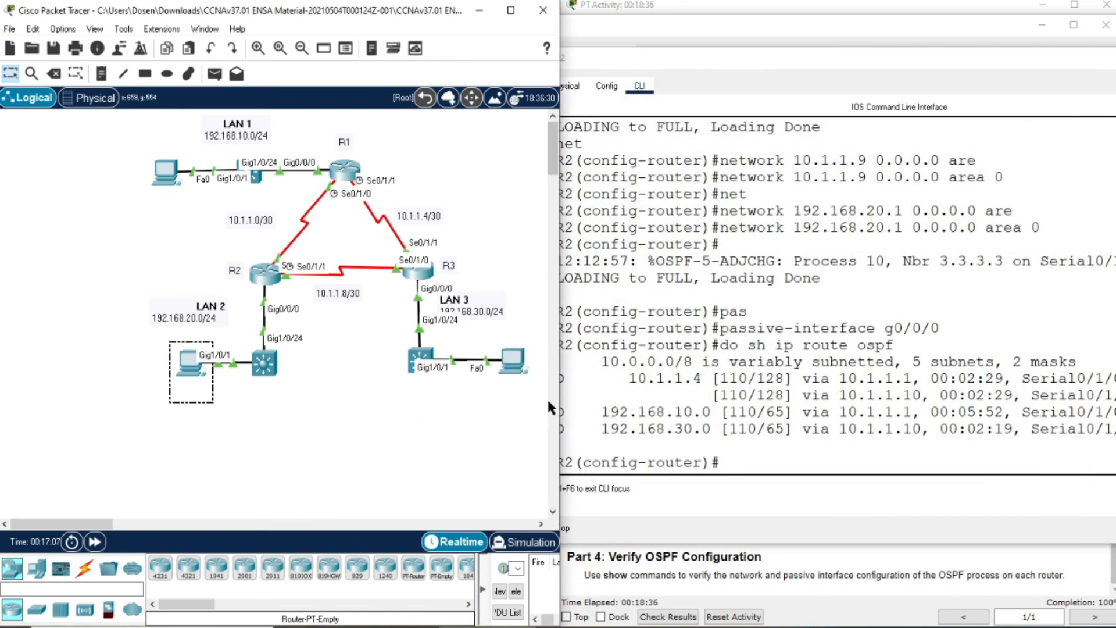
# - Maximize the topology window and send a simple PDU twice from Test Host 1 in LAN 2 to Test Host 2 in LAN 3
pyautogui.click(511, 10)
pyautogui.click(214, 68)
pyautogui.click(189, 362)
pyautogui.click(511, 354)
pyautogui.click(214, 68)
pyautogui.click(191, 359)
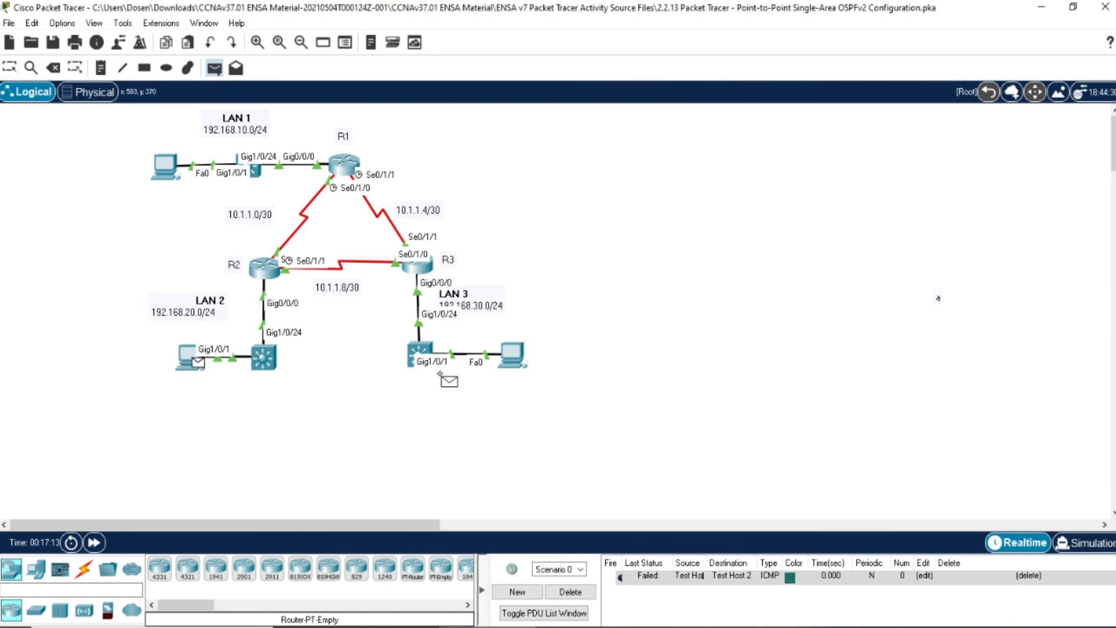
pyautogui.click(514, 356)
# - Send one simple PDU from PC0 in LAN 1 to Test Host 1 and another from PC0 to Test Host 2
pyautogui.click(214, 68)
pyautogui.click(166, 166)
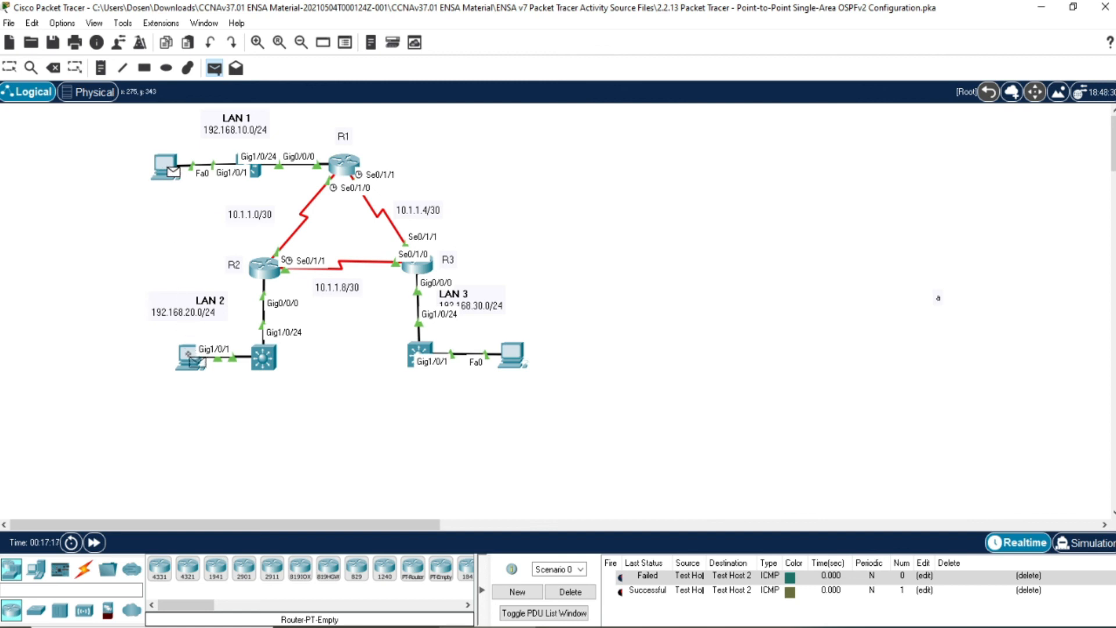
pyautogui.click(191, 359)
pyautogui.click(214, 68)
pyautogui.click(167, 168)
pyautogui.click(494, 351)
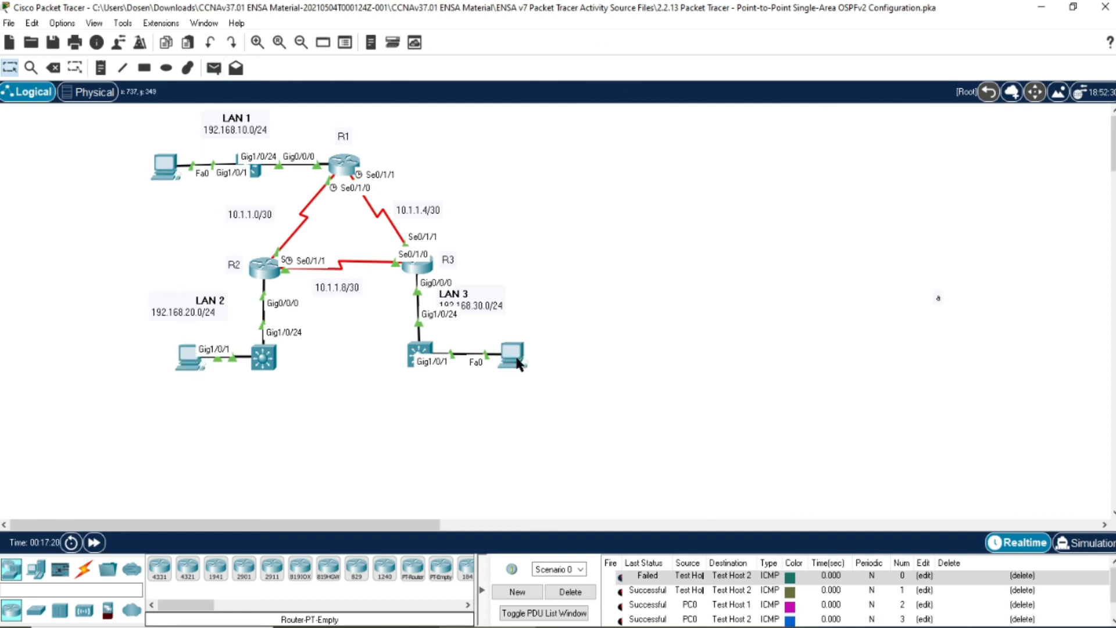